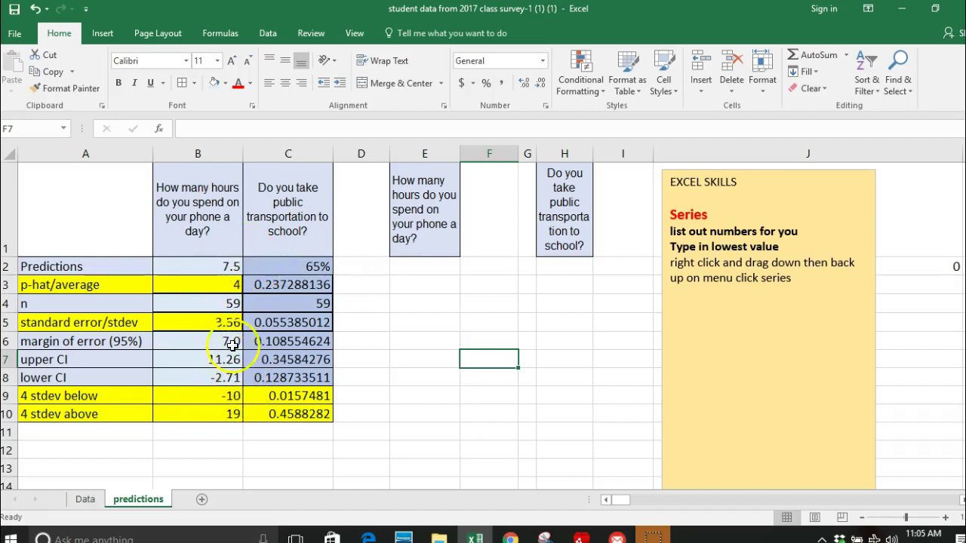
# - Review the phone-use and transport question headers on the predictions sheet
pyautogui.click(217, 242)
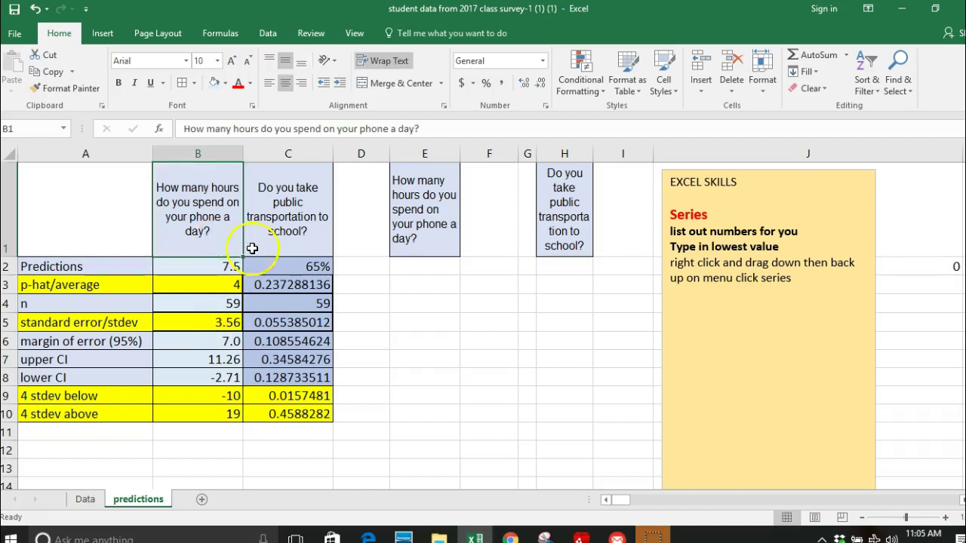
pyautogui.click(312, 246)
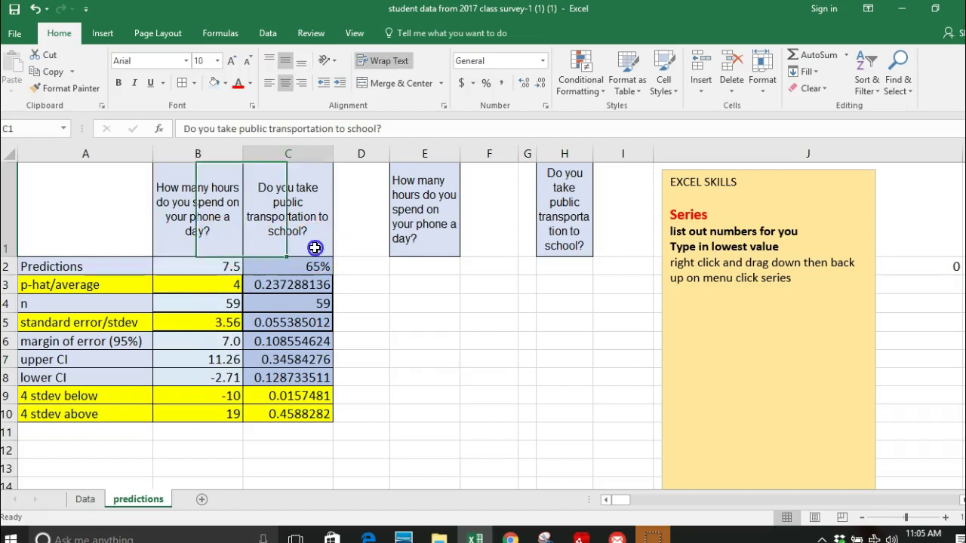
pyautogui.click(40, 511)
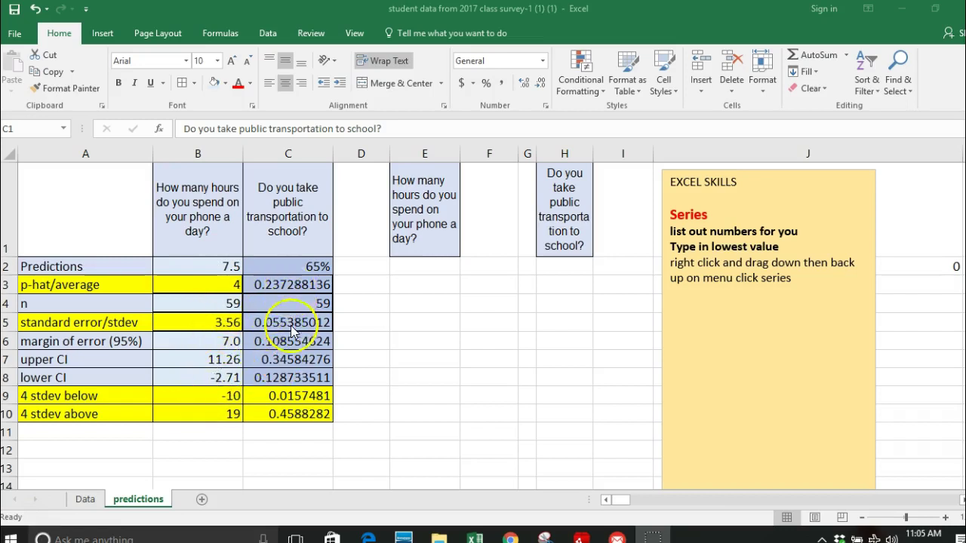
# - Cut the transport statistics in C3:C8 to two decimals, then check C7's upper CI formula
pyautogui.moveTo(298, 285); pyautogui.dragTo(285, 375)
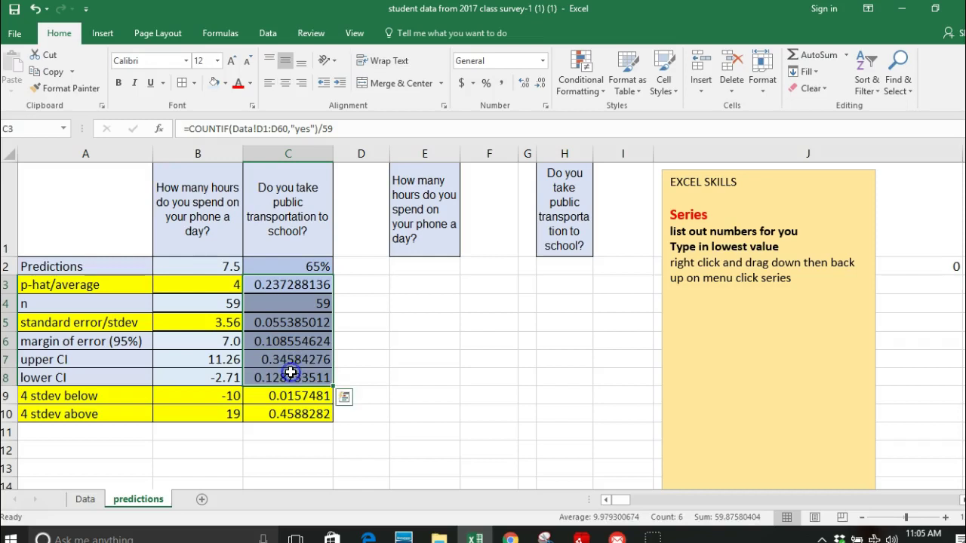
pyautogui.click(541, 84)
pyautogui.click(541, 84)
pyautogui.click(542, 84)
pyautogui.click(541, 84)
pyautogui.click(541, 84)
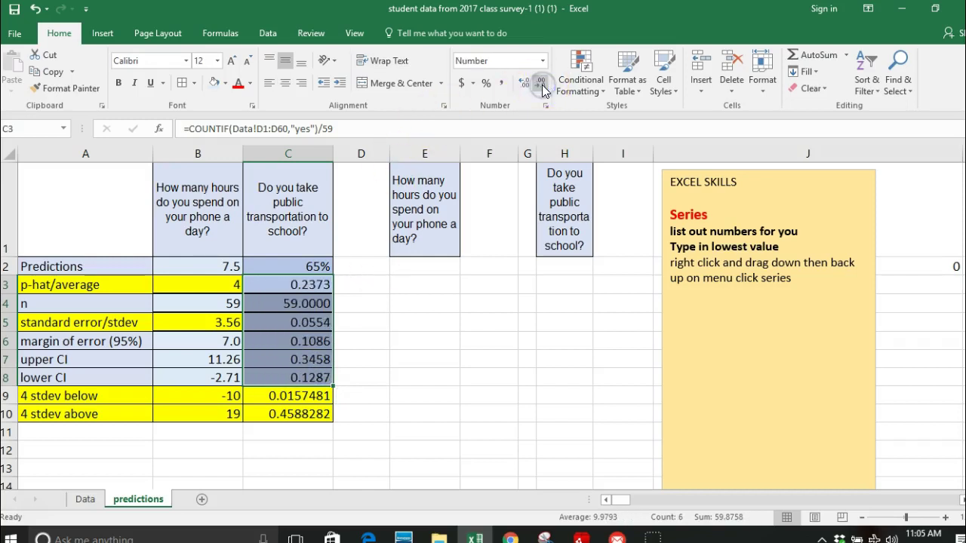
pyautogui.click(541, 84)
pyautogui.click(541, 84)
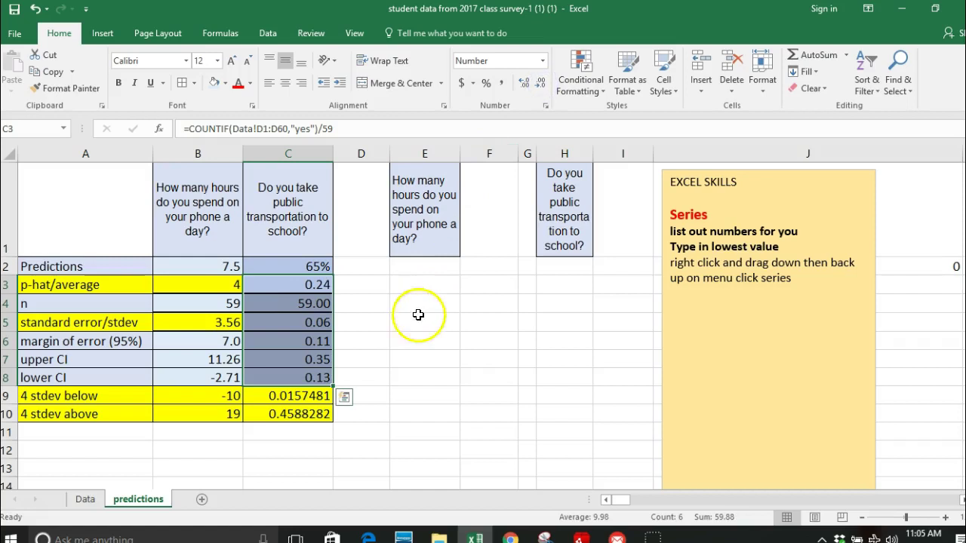
pyautogui.click(313, 360)
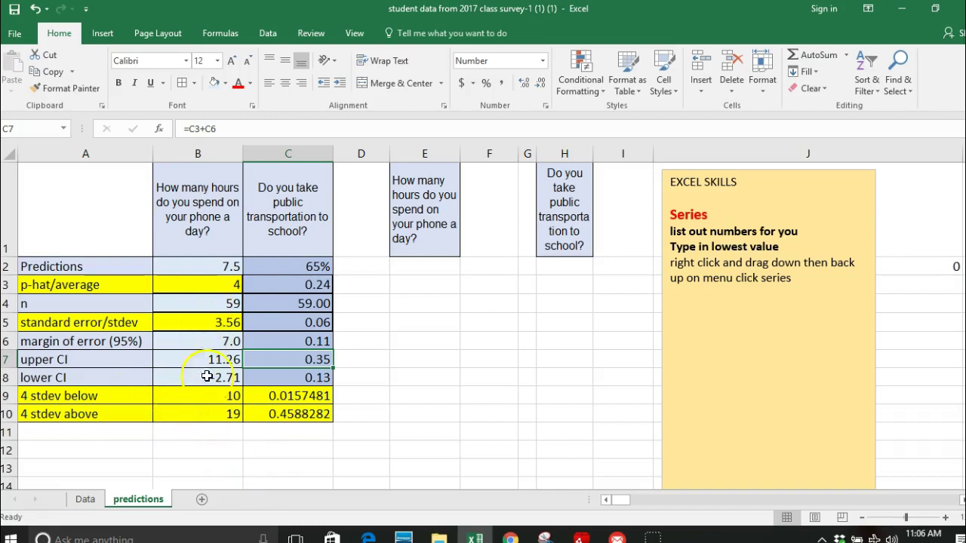
# - Enter =B3-4*B5 in B9 for the phone-use lower bound of -10
pyautogui.click(73, 396)
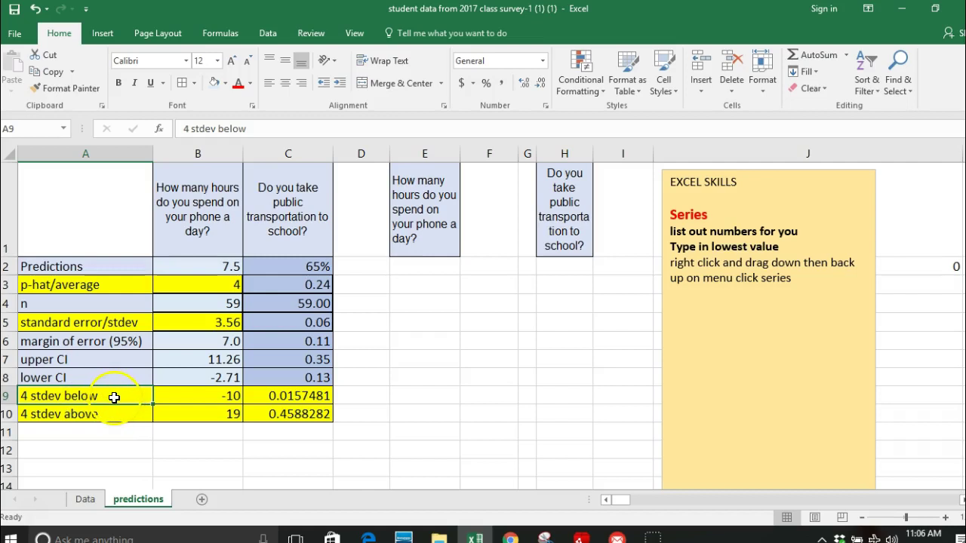
pyautogui.click(203, 398)
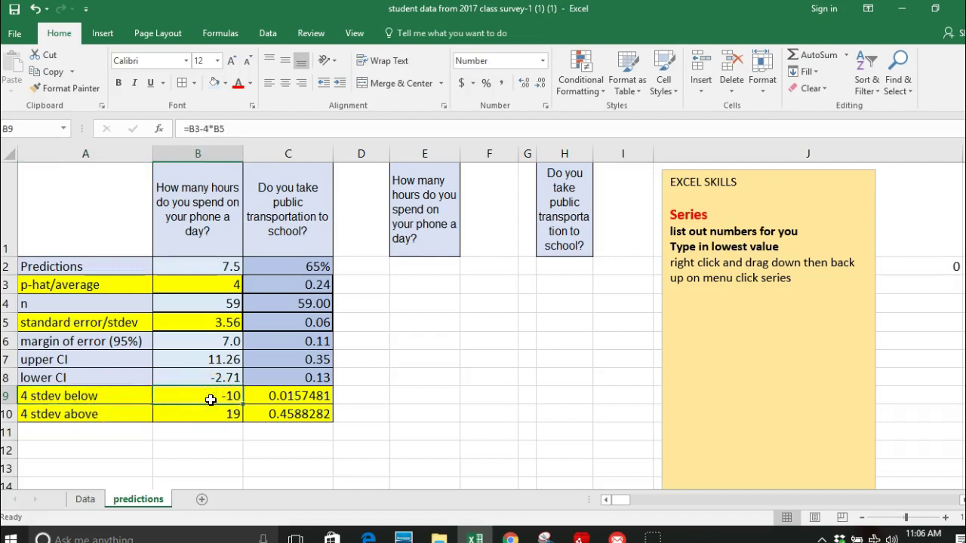
pyautogui.write('=')
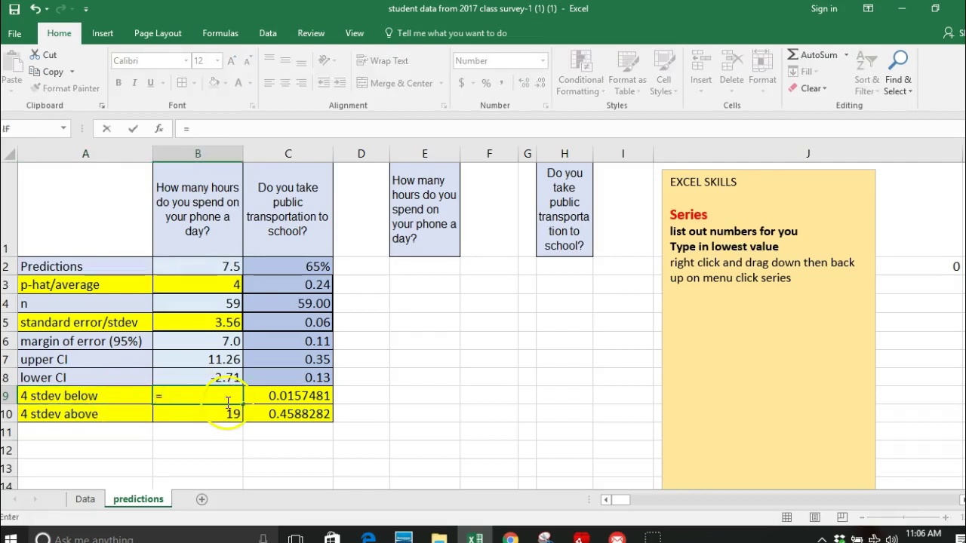
pyautogui.click(162, 283)
pyautogui.write('-')
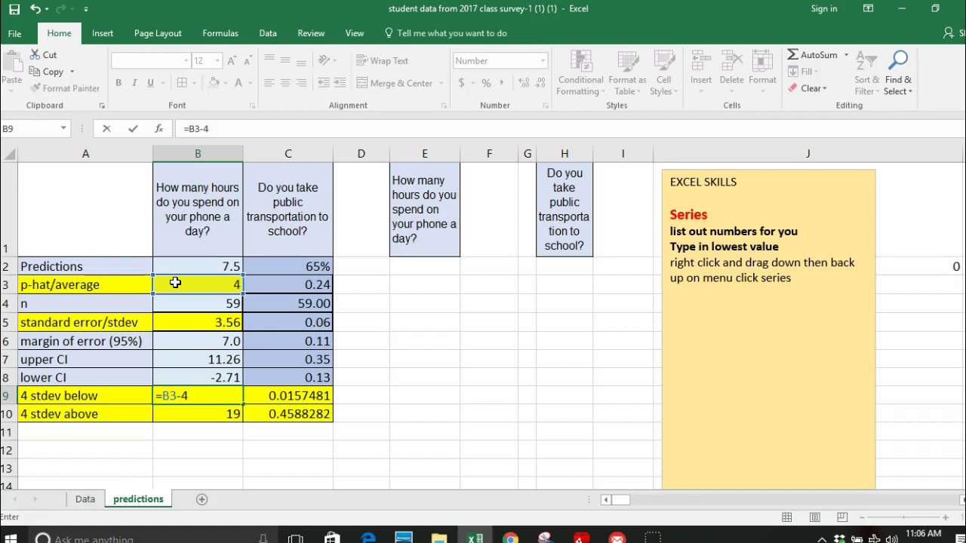
pyautogui.write('4*')
pyautogui.click(198, 324)
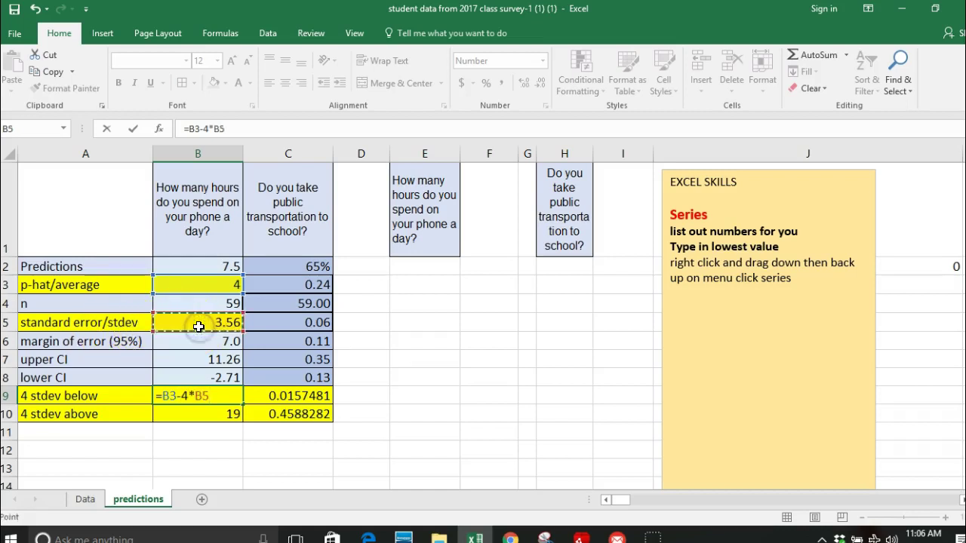
pyautogui.press('Return')
# - Replace C9's formula with =C3-4*C5, giving 0.0157481
pyautogui.click(272, 396)
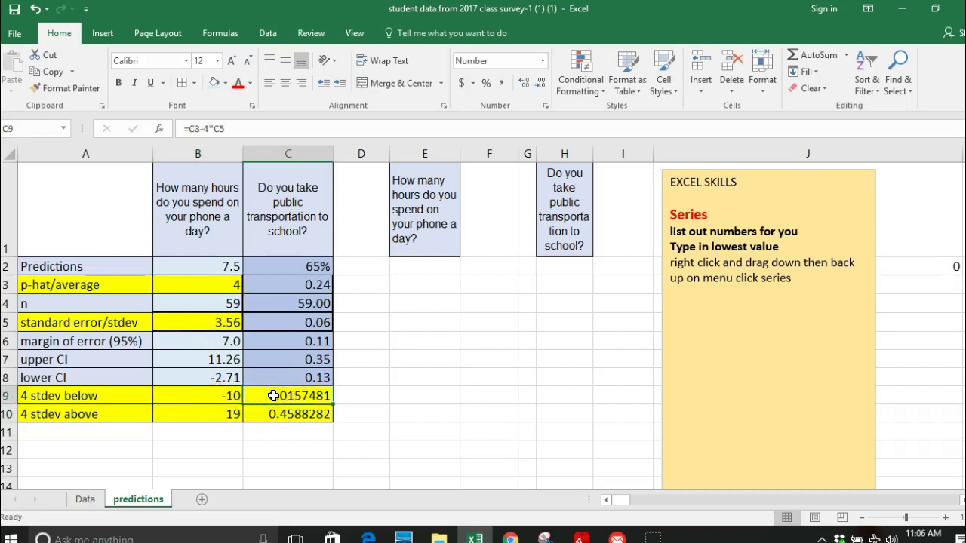
pyautogui.doubleClick(273, 396)
pyautogui.press('Escape')
pyautogui.write('=')
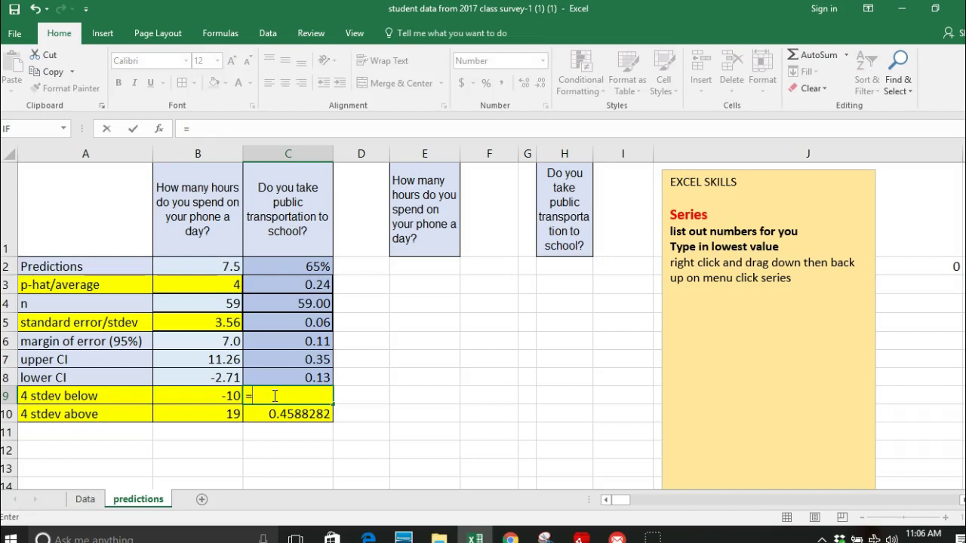
pyautogui.click(271, 280)
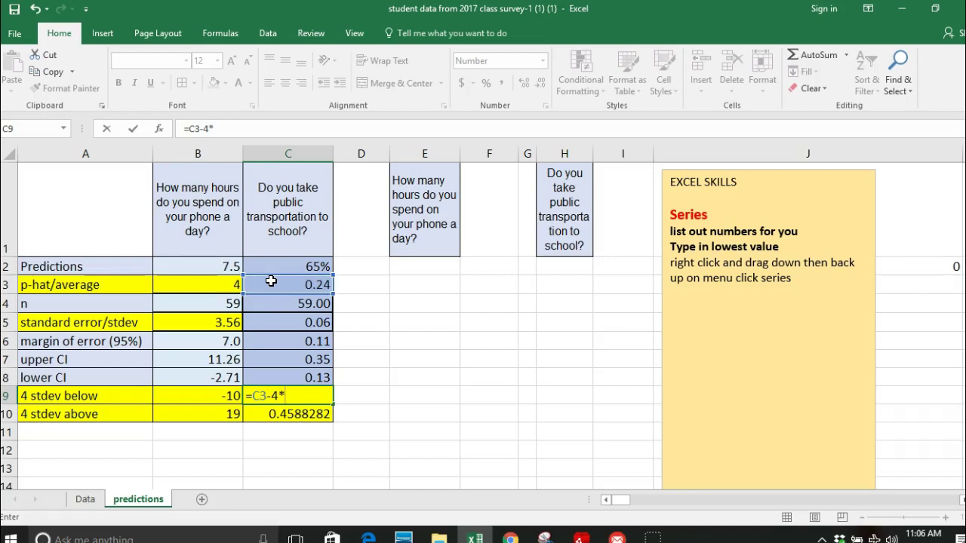
pyautogui.write('-4*')
pyautogui.click(266, 324)
pyautogui.press('Return')
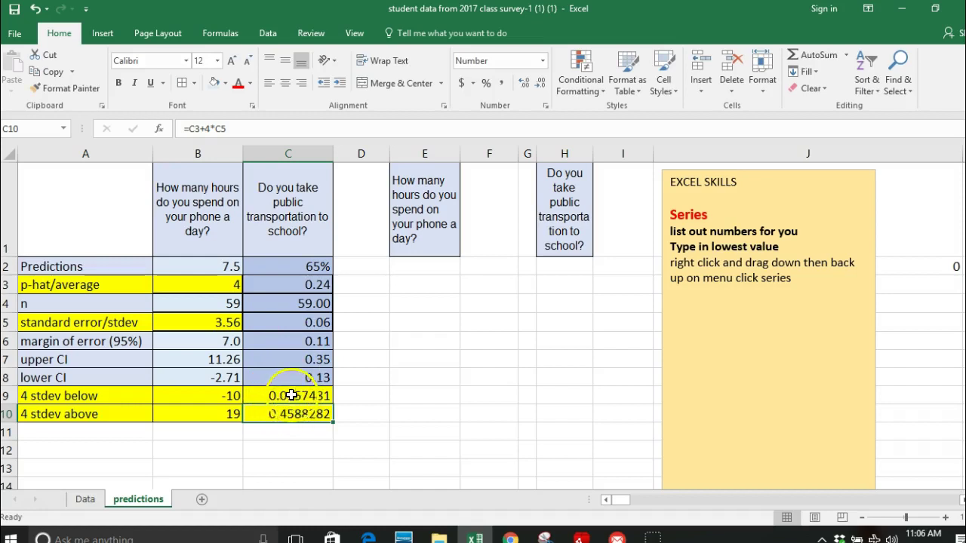
# - Format C9:C10 as whole percentages so the transport limits read 2% and 46%
pyautogui.moveTo(292, 396); pyautogui.dragTo(290, 412)
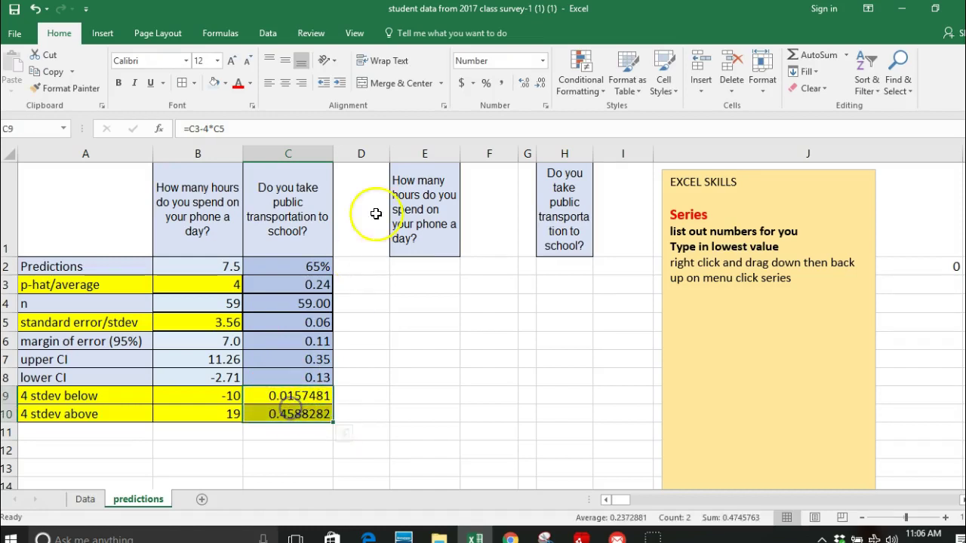
pyautogui.click(537, 85)
pyautogui.click(537, 85)
pyautogui.click(537, 84)
pyautogui.click(537, 85)
pyautogui.click(486, 83)
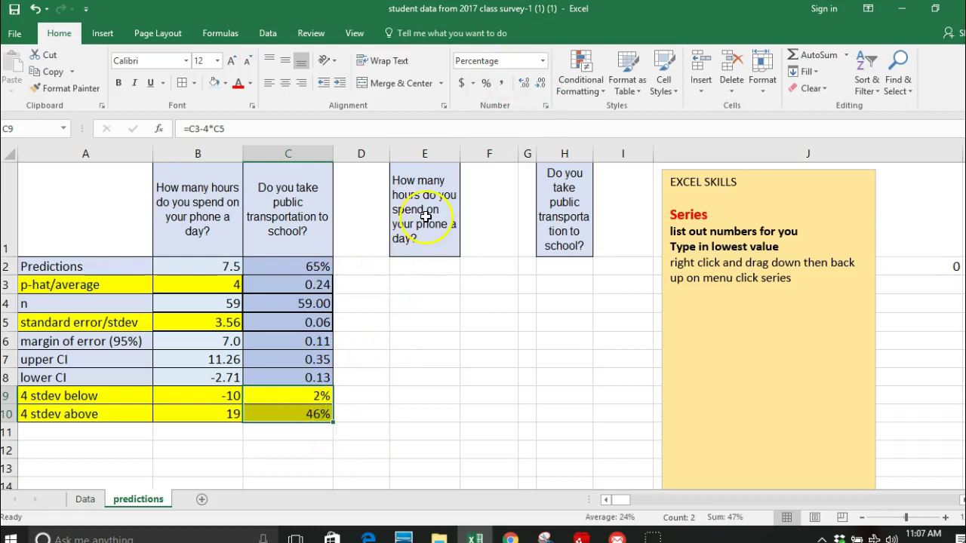
pyautogui.click(44, 514)
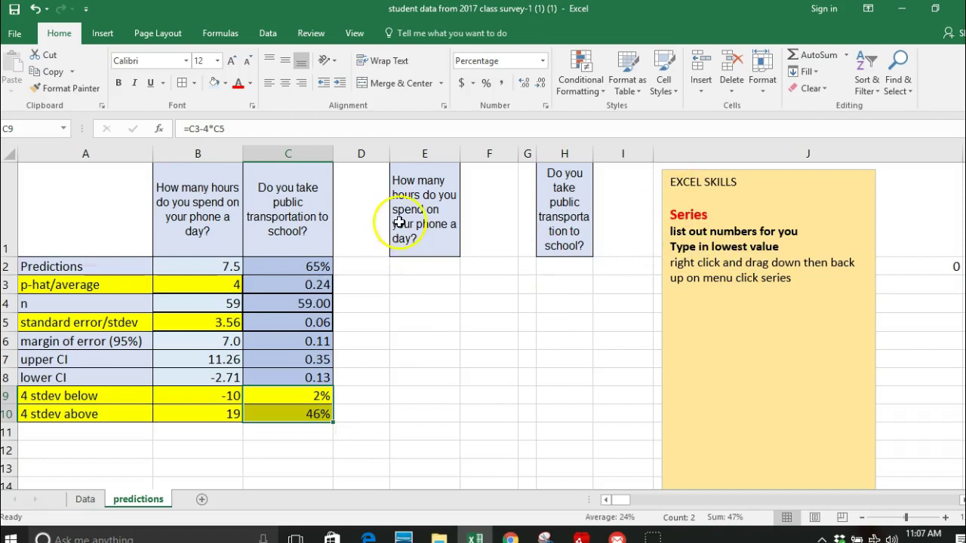
# - Enter -10 in E2 as the first hours value, matching B9's lower limit
pyautogui.click(214, 398)
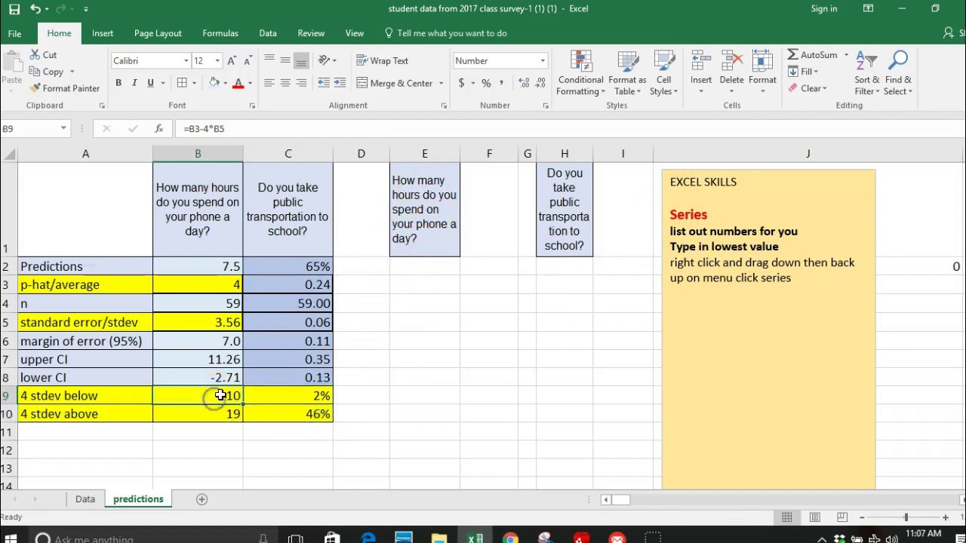
pyautogui.click(427, 266)
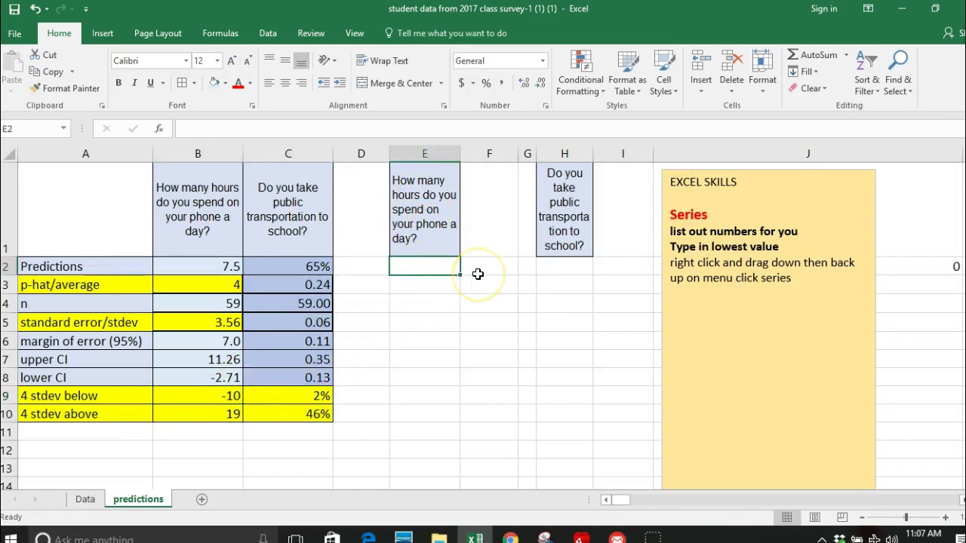
pyautogui.write('-10')
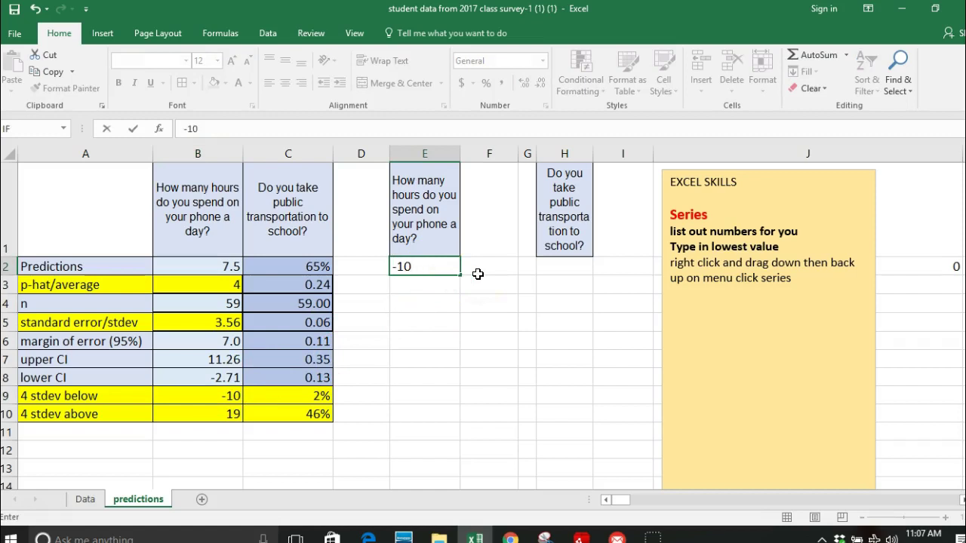
pyautogui.click(421, 281)
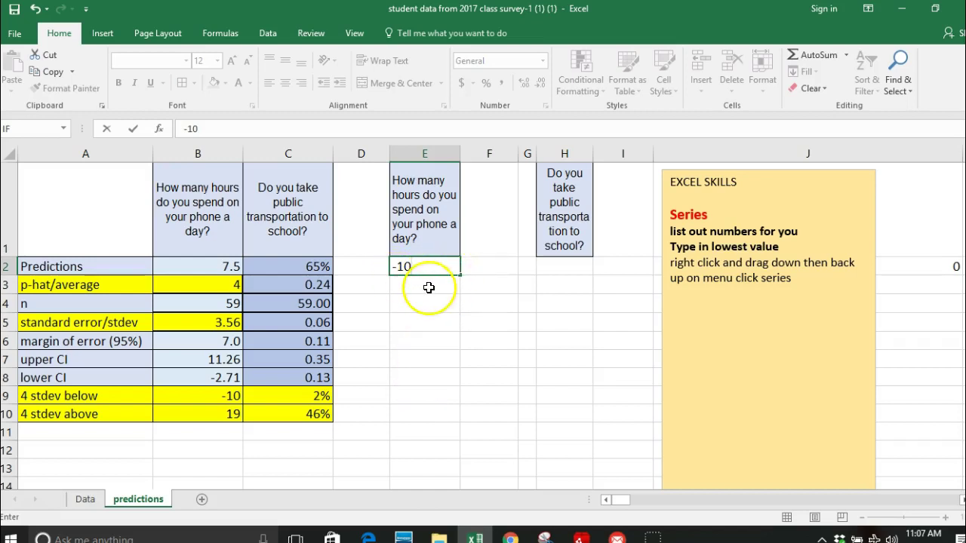
pyautogui.click(429, 288)
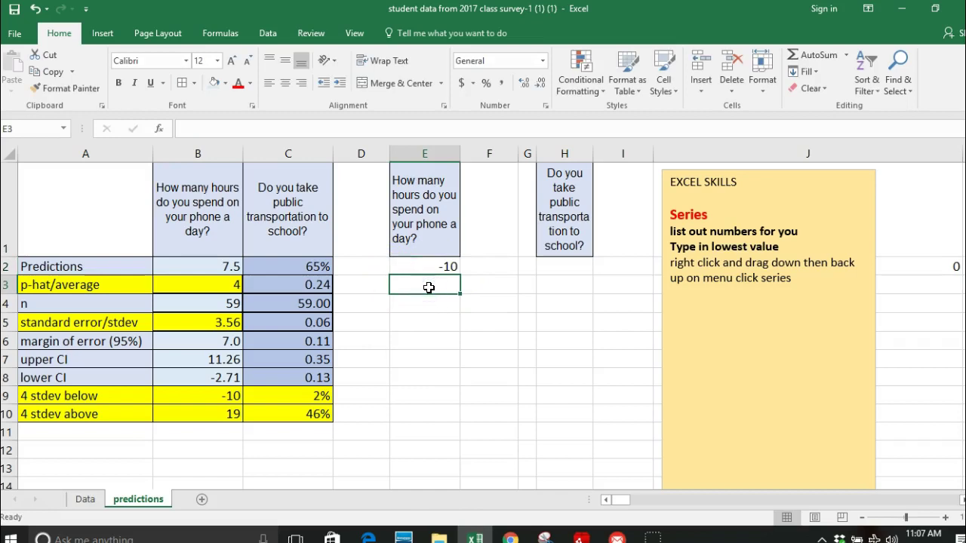
# - Try -9 in E3, then delete it and reselect E2
pyautogui.write('-')
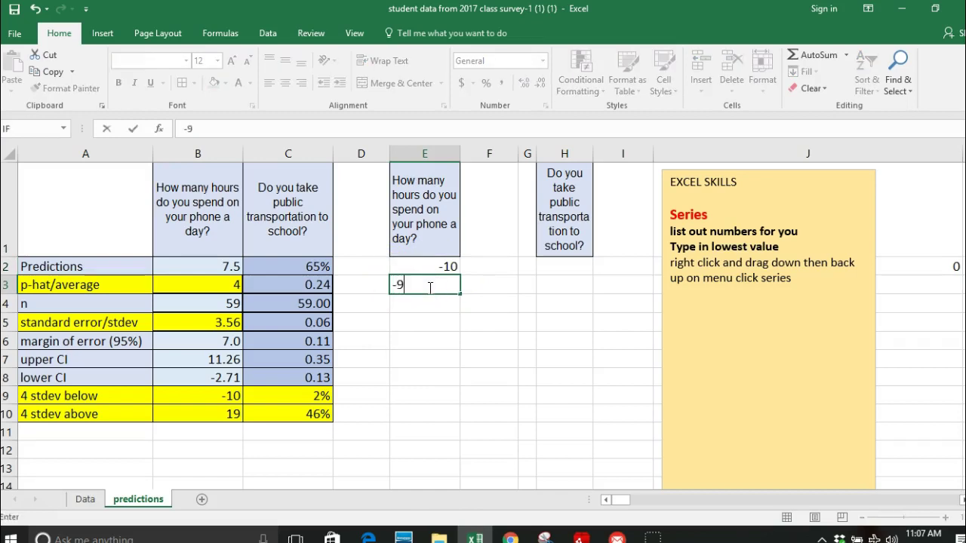
pyautogui.write('9')
pyautogui.press('Return')
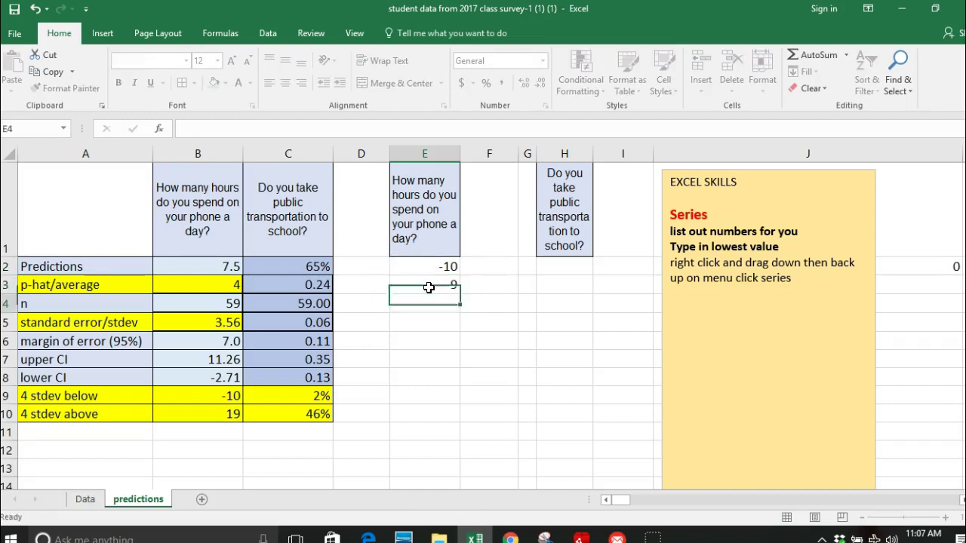
pyautogui.click(430, 288)
pyautogui.press('Delete')
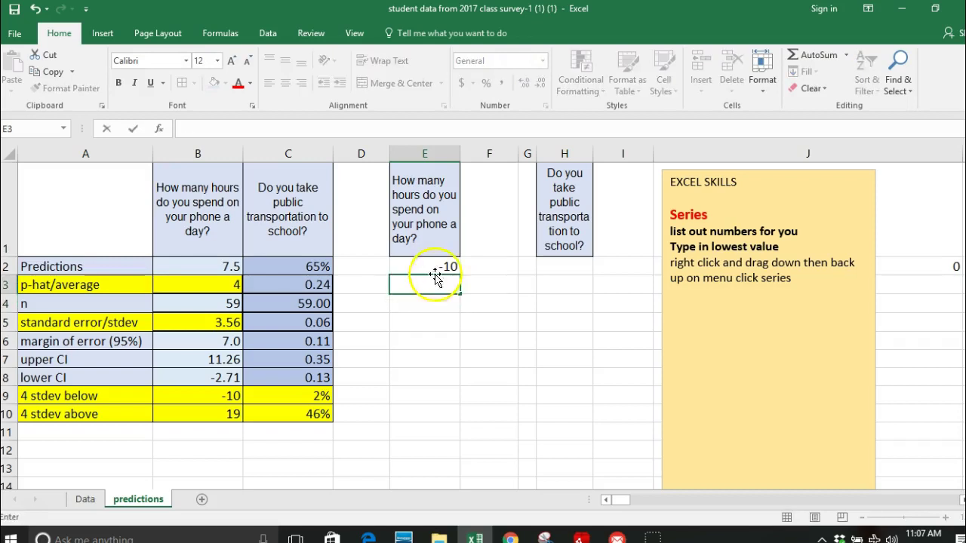
pyautogui.click(435, 266)
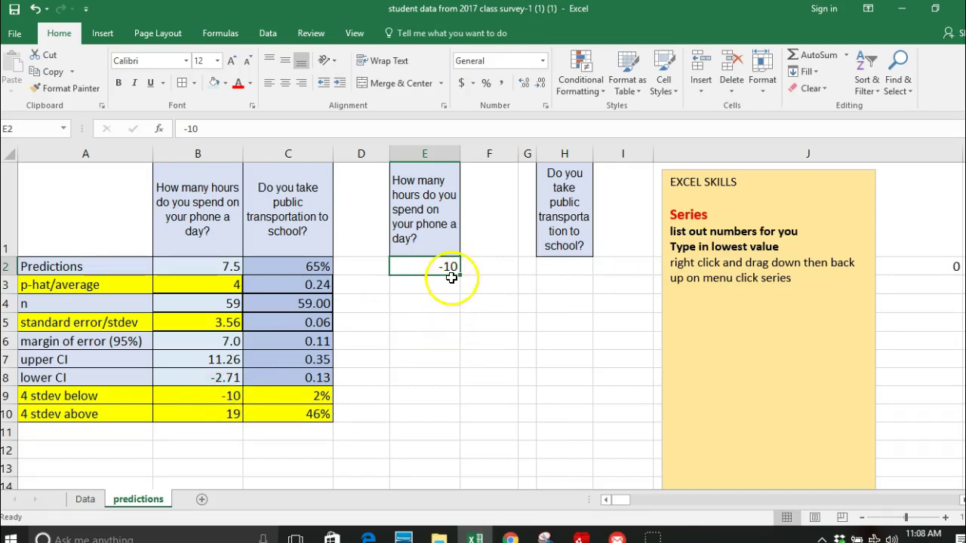
# - Fill a Columns series from E2's -10 with step 0.1 and stop value 19
pyautogui.moveTo(457, 277)
pyautogui.mouseDown()
pyautogui.moveTo(459, 291)
pyautogui.moveTo(457, 277)
pyautogui.mouseUp()
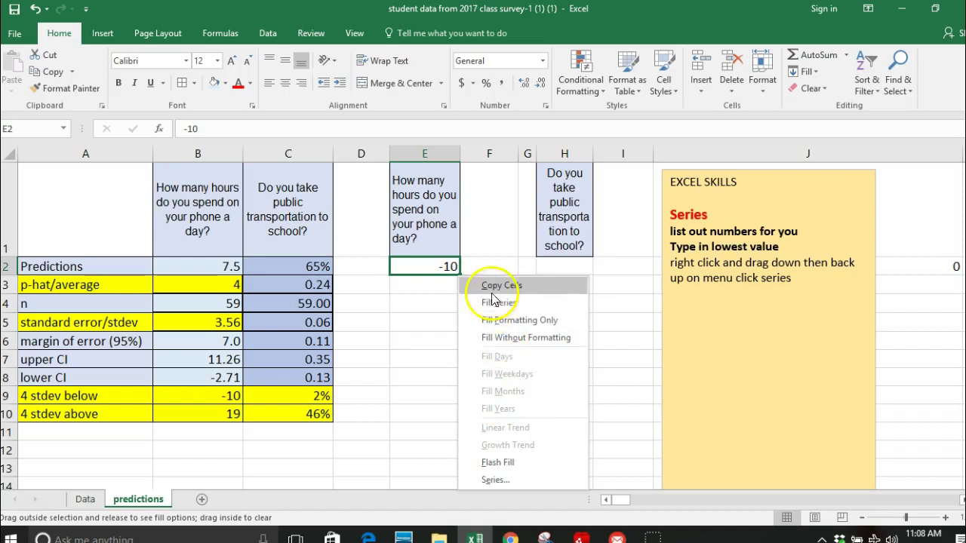
pyautogui.click(498, 480)
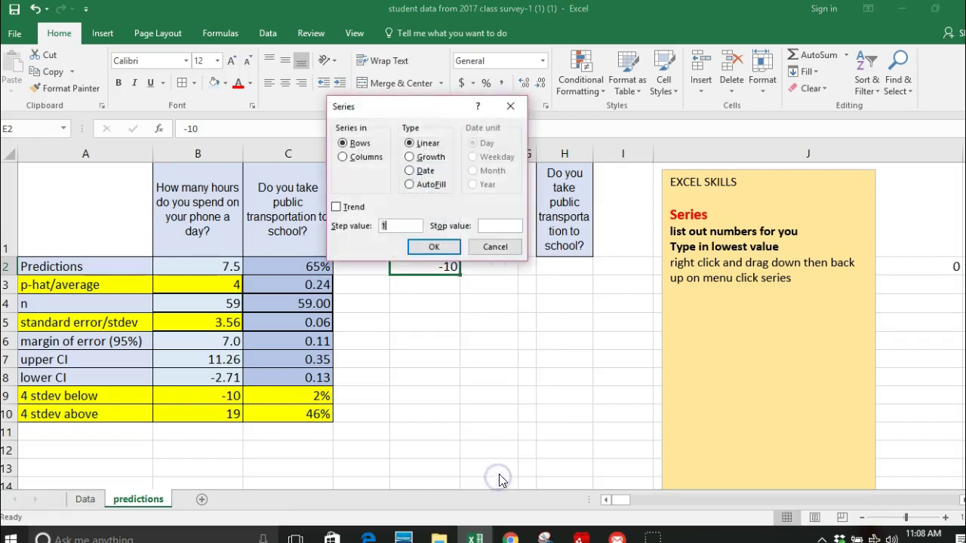
pyautogui.moveTo(445, 110); pyautogui.dragTo(478, 321)
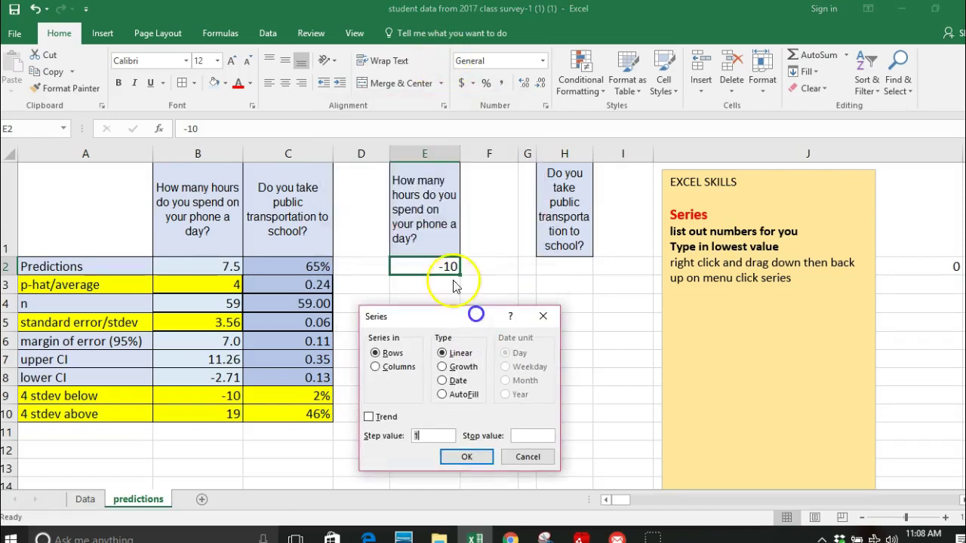
pyautogui.click(376, 367)
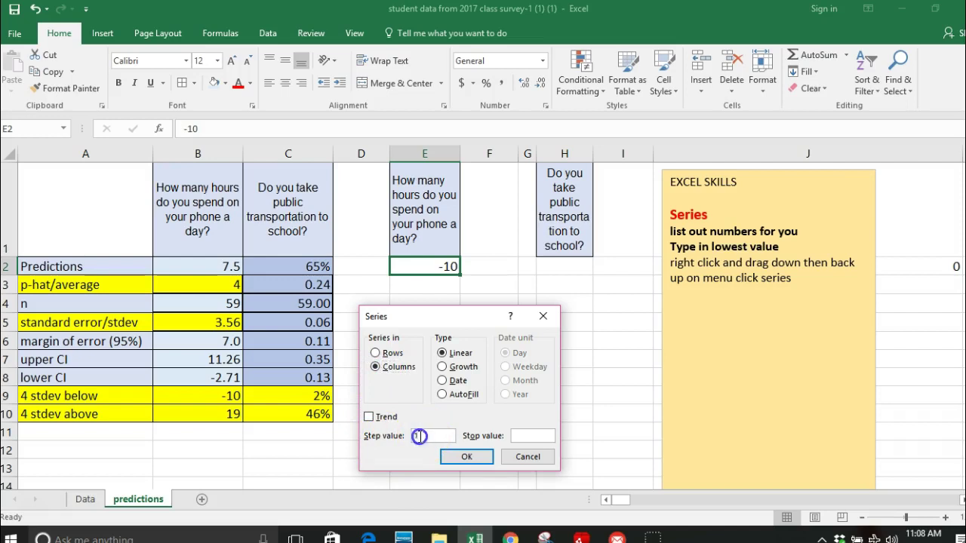
pyautogui.click(415, 436)
pyautogui.click(466, 456)
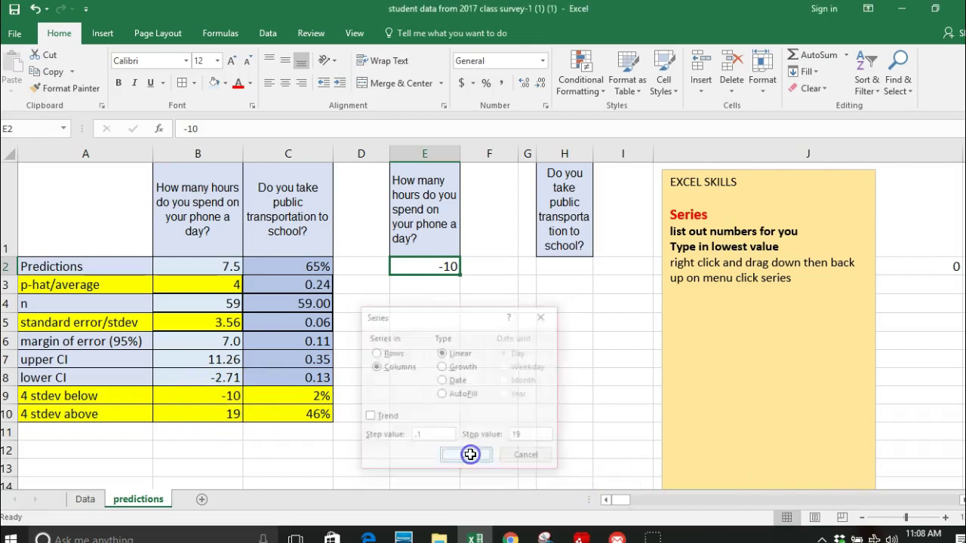
pyautogui.scroll(-12, 439, 368)
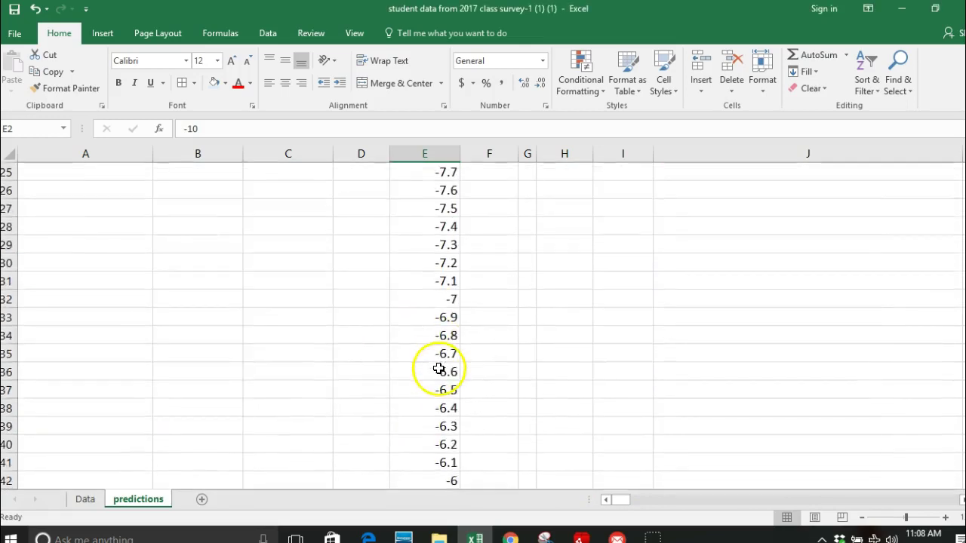
pyautogui.scroll(13, 439, 367)
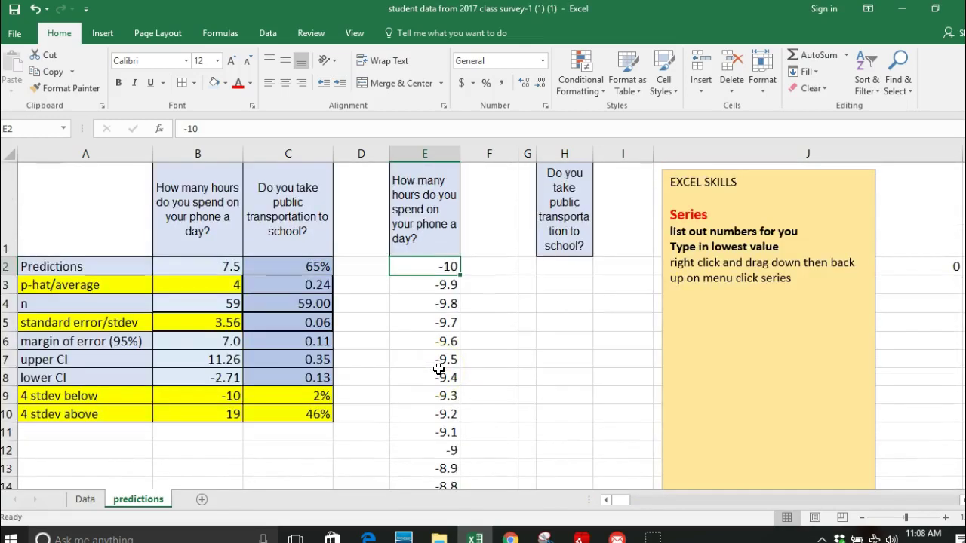
# - Start H2 at .02 and fill a Columns series with step .01 up to .46
pyautogui.click(563, 267)
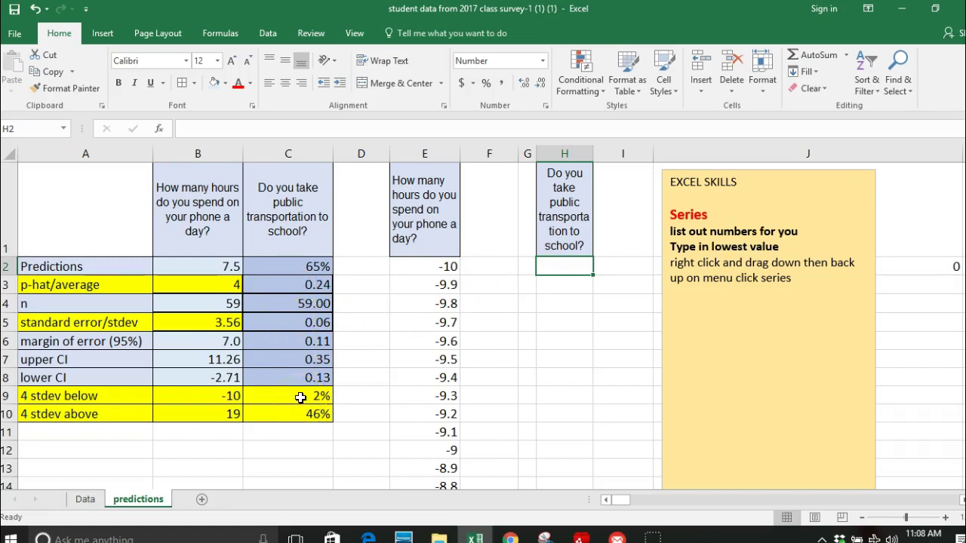
pyautogui.write('.02')
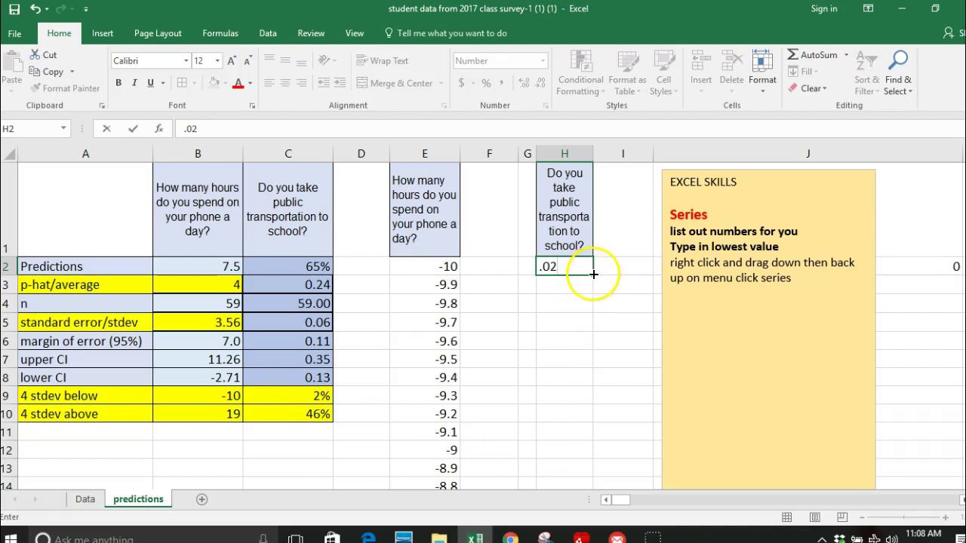
pyautogui.moveTo(594, 274); pyautogui.dragTo(592, 293)
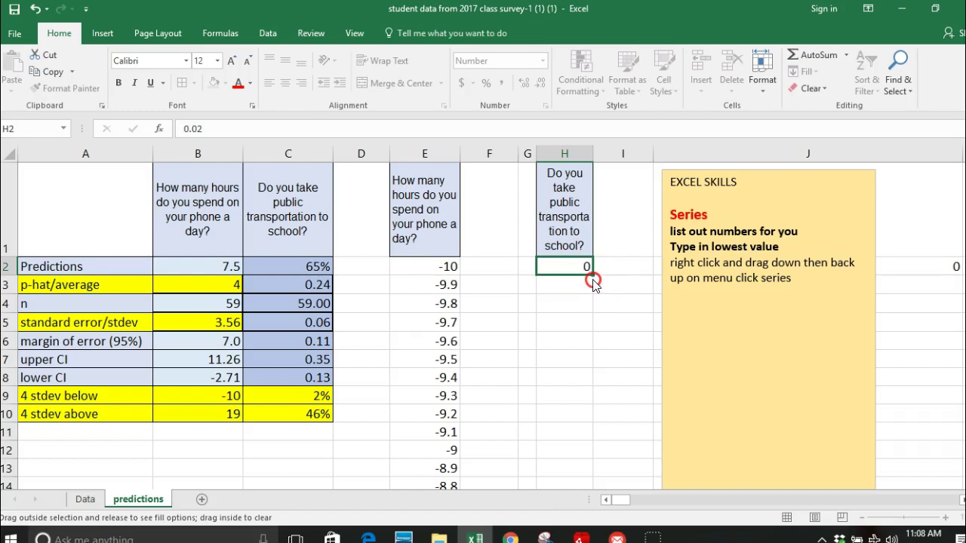
pyautogui.rightClick(594, 281)
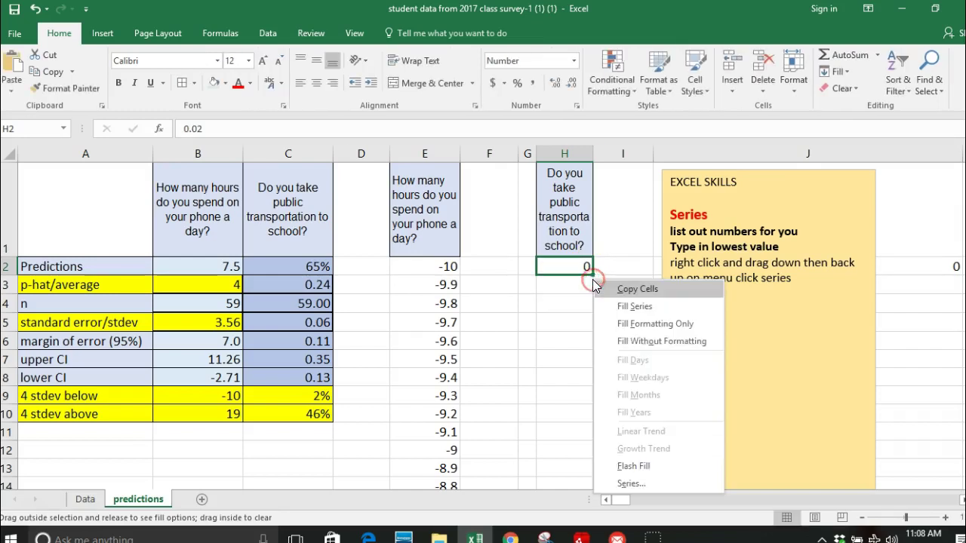
pyautogui.click(634, 483)
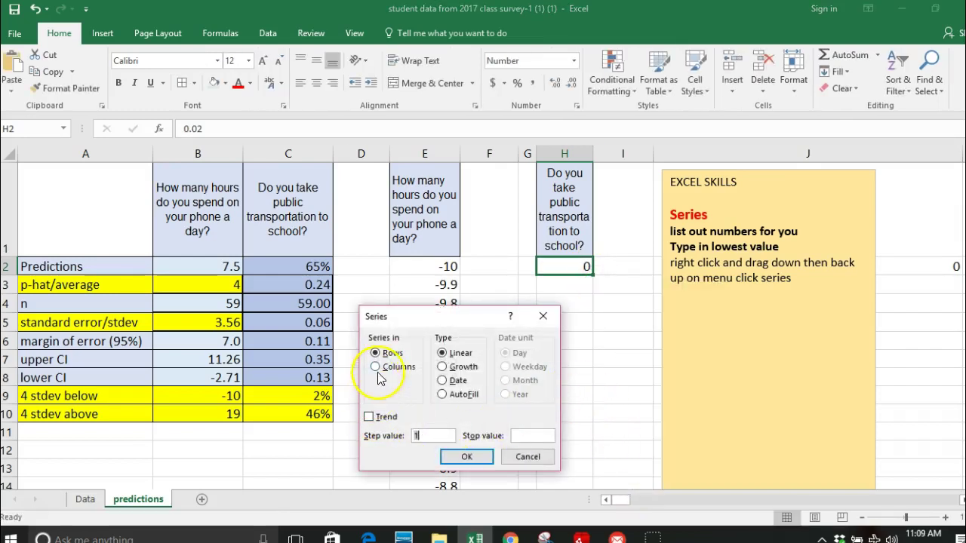
pyautogui.click(376, 368)
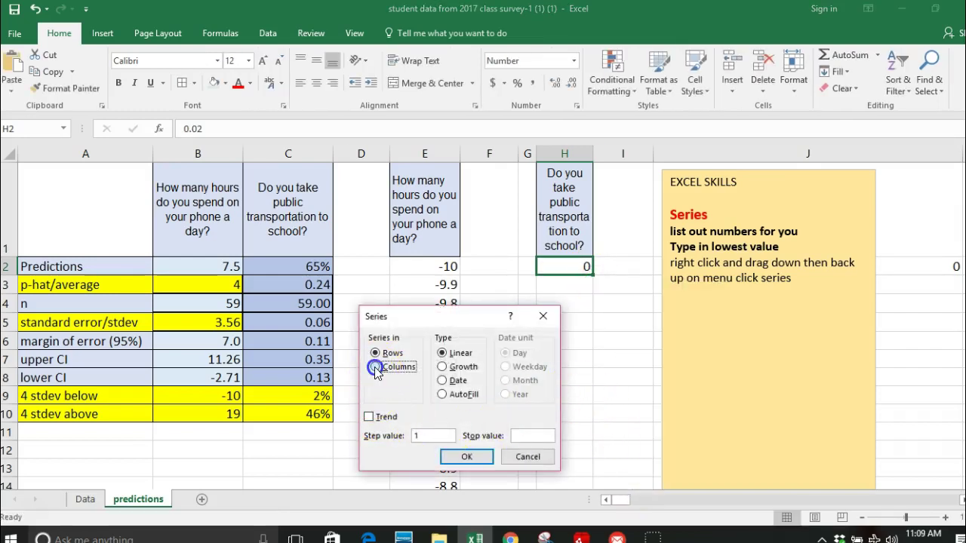
pyautogui.click(417, 437)
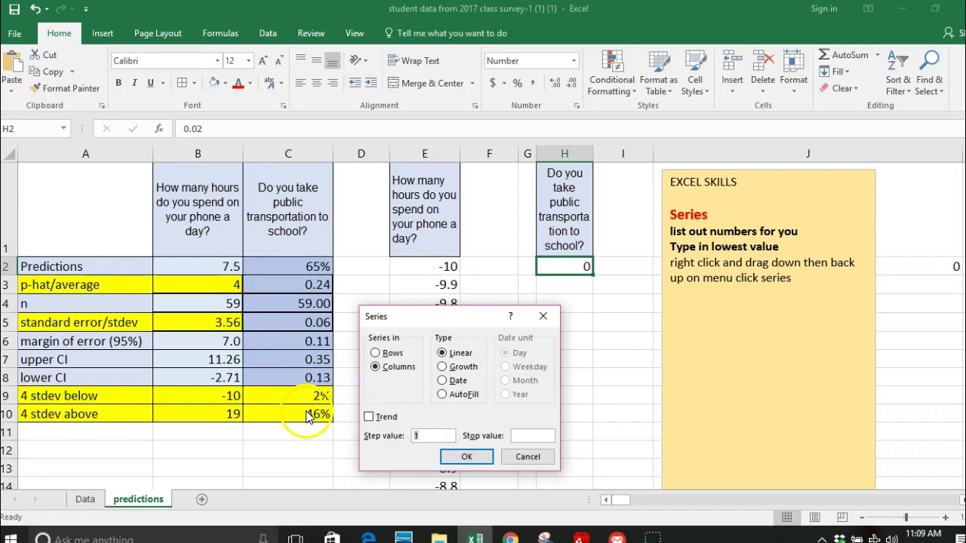
pyautogui.write('.01')
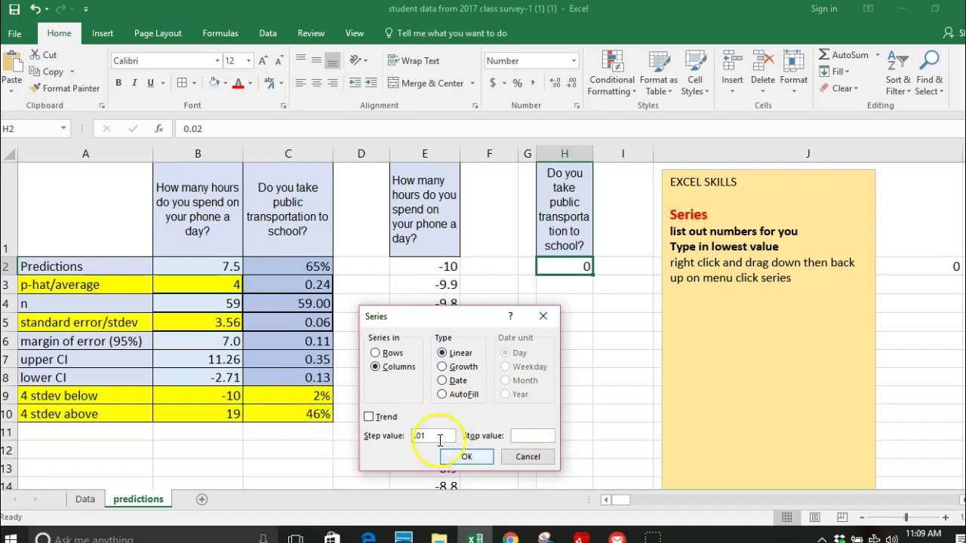
pyautogui.click(527, 436)
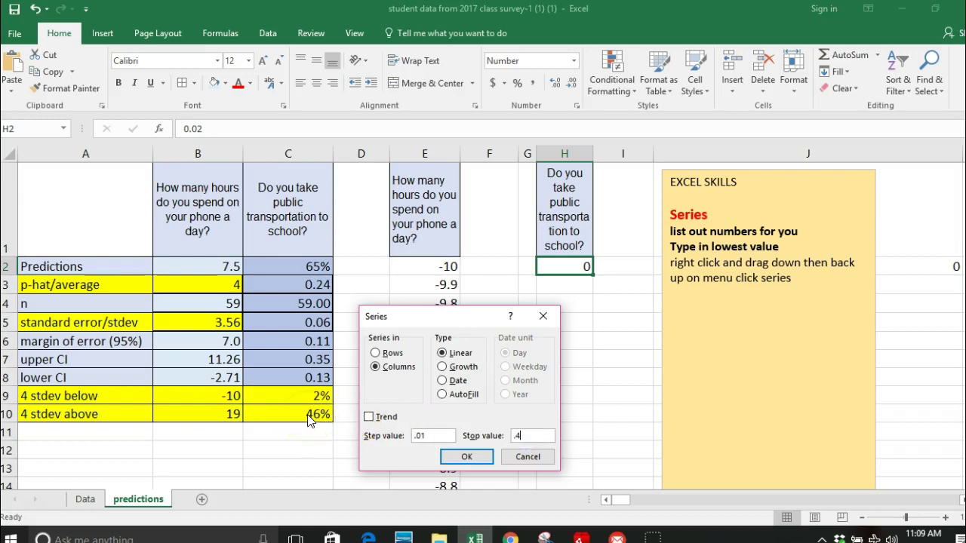
pyautogui.click(469, 456)
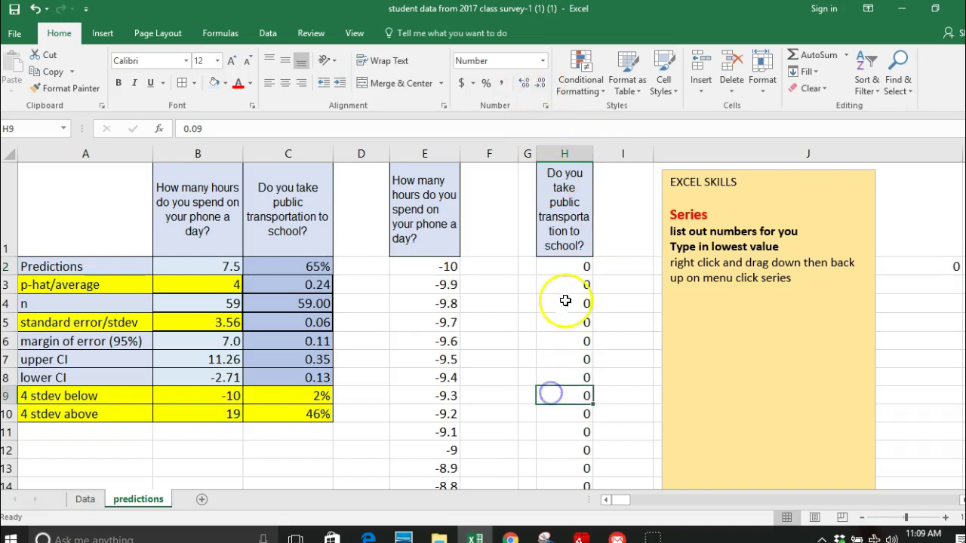
# - Select the H2 proportions column and display it with four decimal places, like 0.0200
pyautogui.click(521, 85)
pyautogui.click(616, 302)
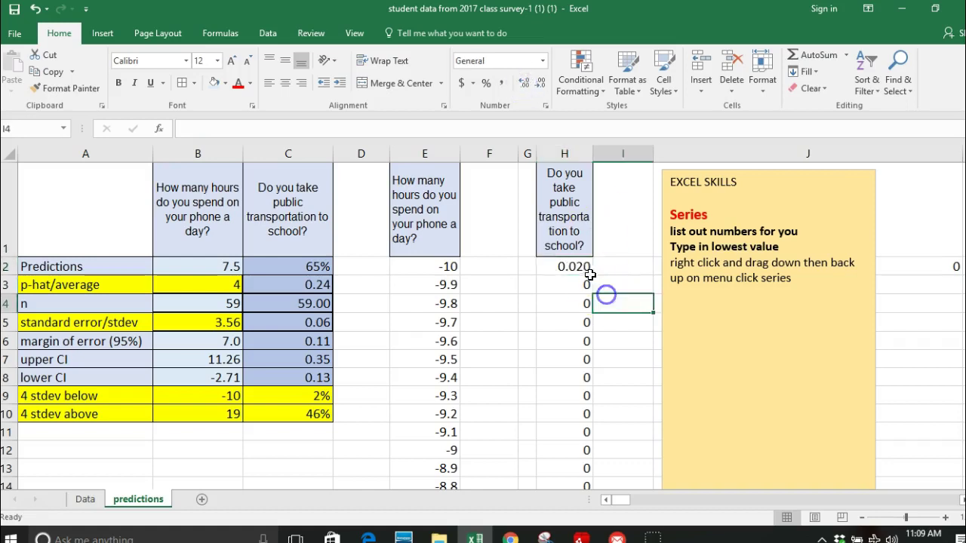
pyautogui.click(572, 266)
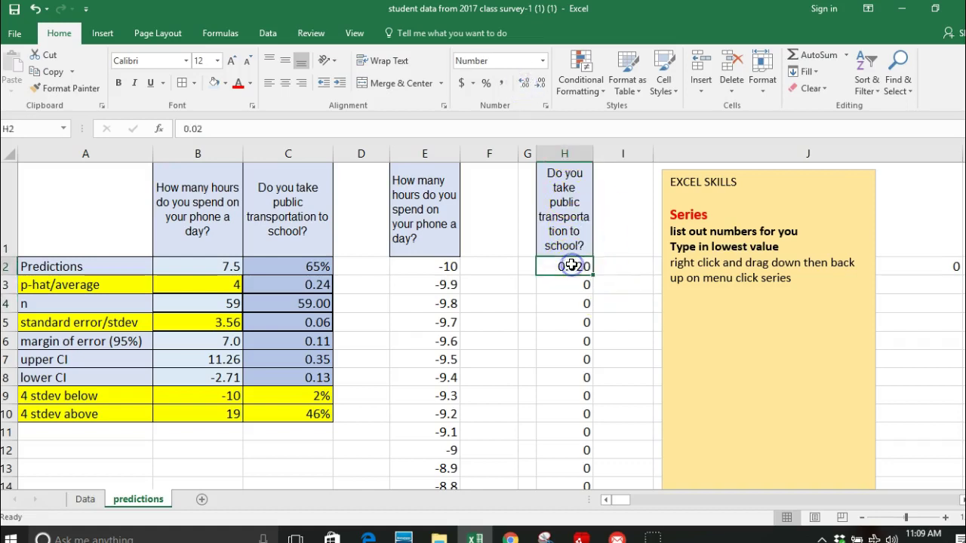
pyautogui.hotkey('ctrl', 'shift', 'Down')
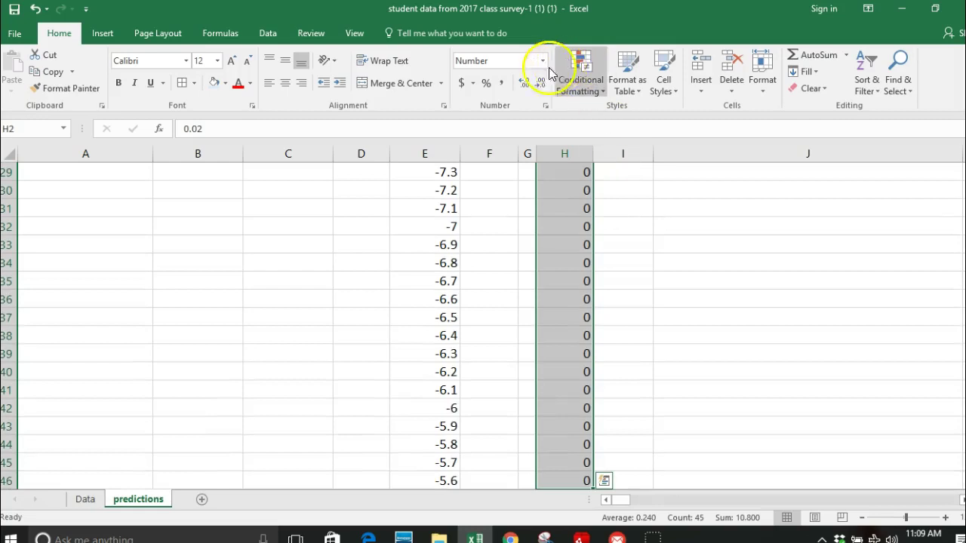
pyautogui.click(523, 83)
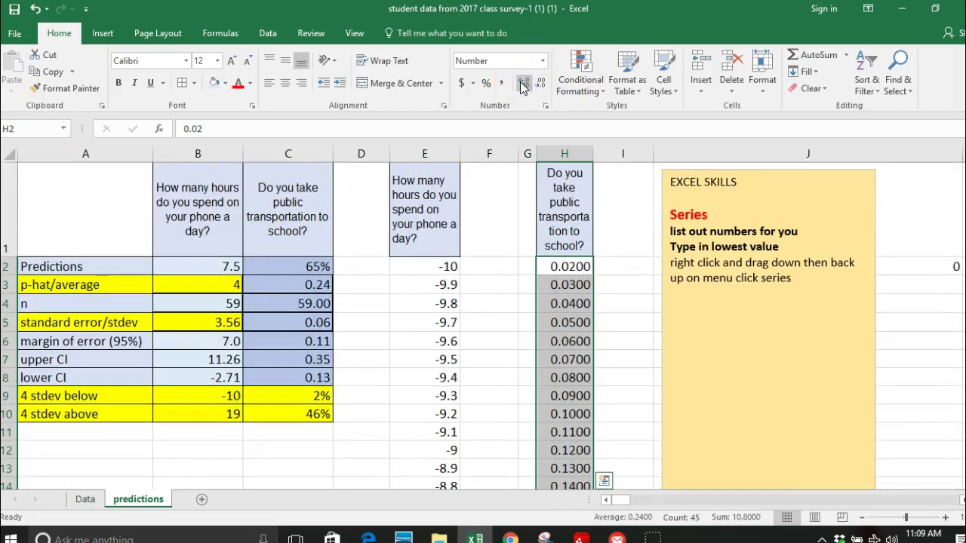
pyautogui.click(610, 355)
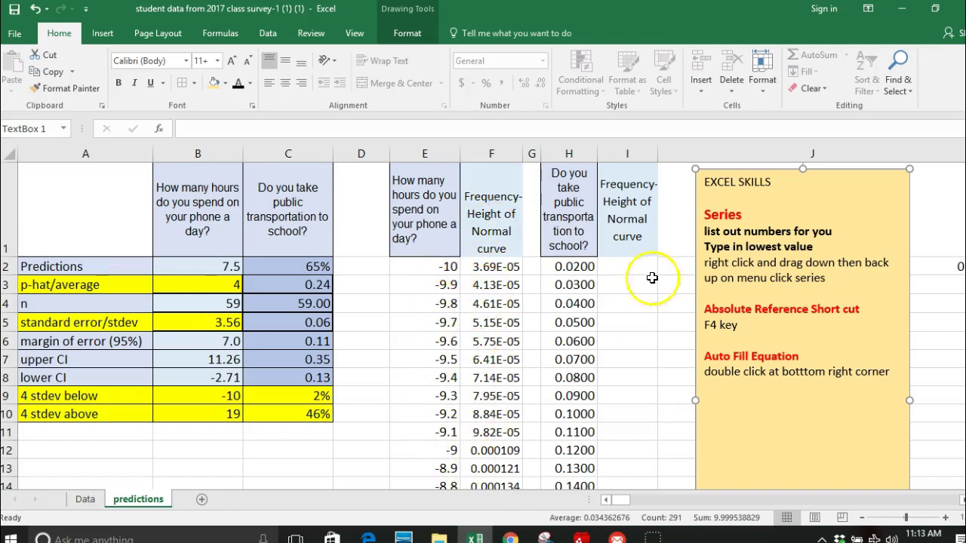
# - Start a NORM.DIST formula in I2 with H2 as the X value
pyautogui.click(620, 268)
pyautogui.write('=nor')
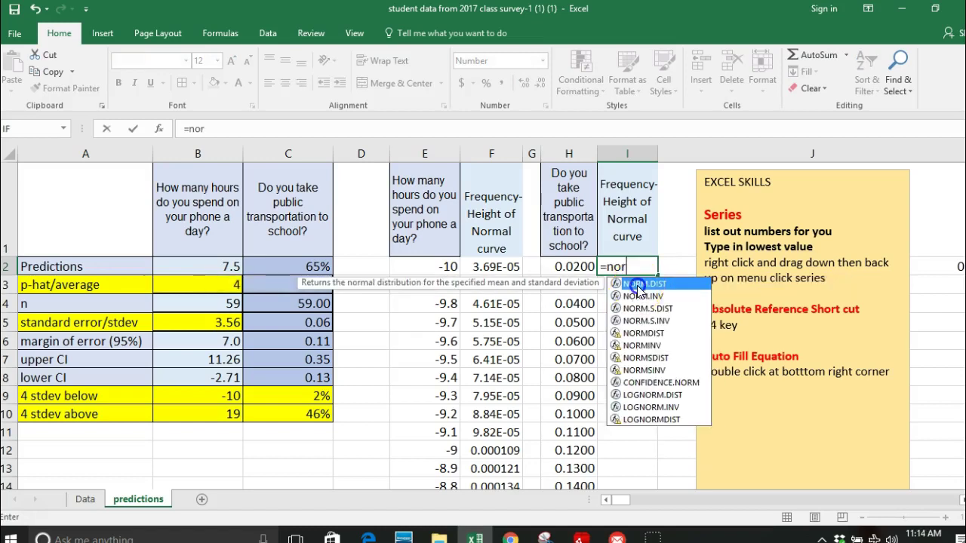
pyautogui.doubleClick(638, 290)
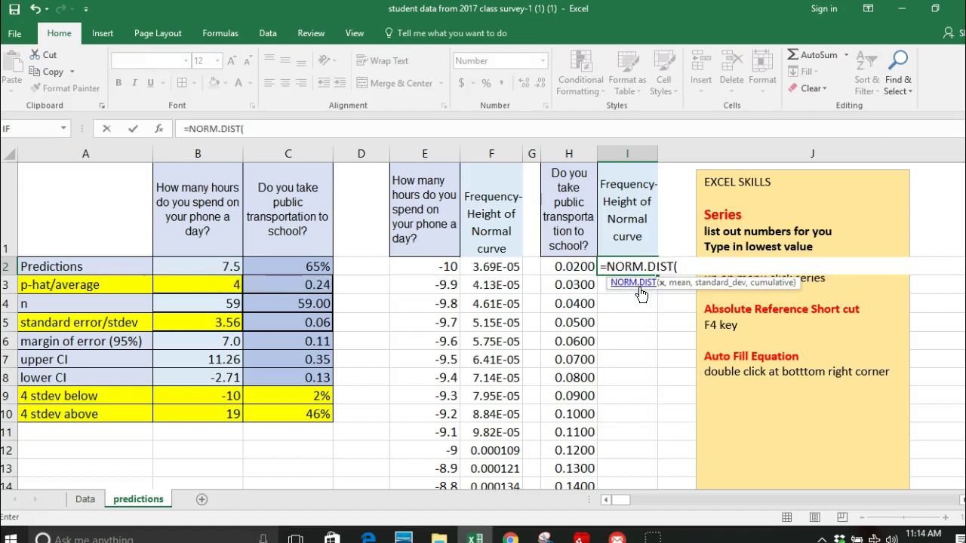
pyautogui.click(158, 129)
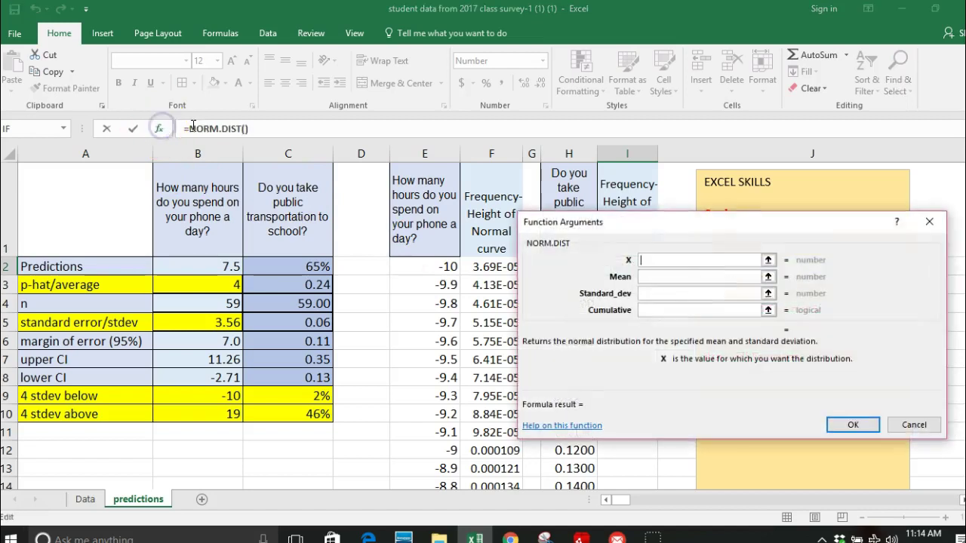
pyautogui.moveTo(670, 234); pyautogui.dragTo(487, 224)
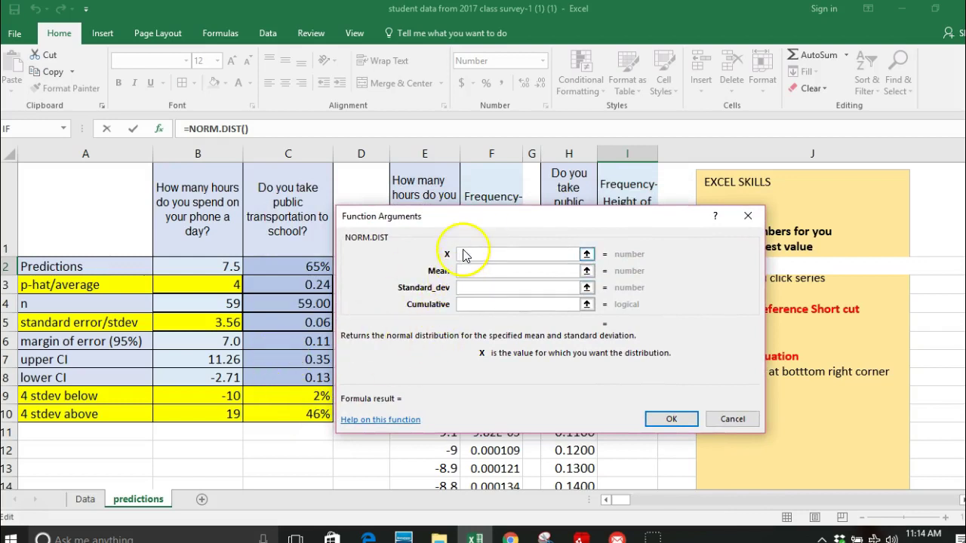
pyautogui.moveTo(494, 218); pyautogui.dragTo(245, 248)
pyautogui.click(562, 266)
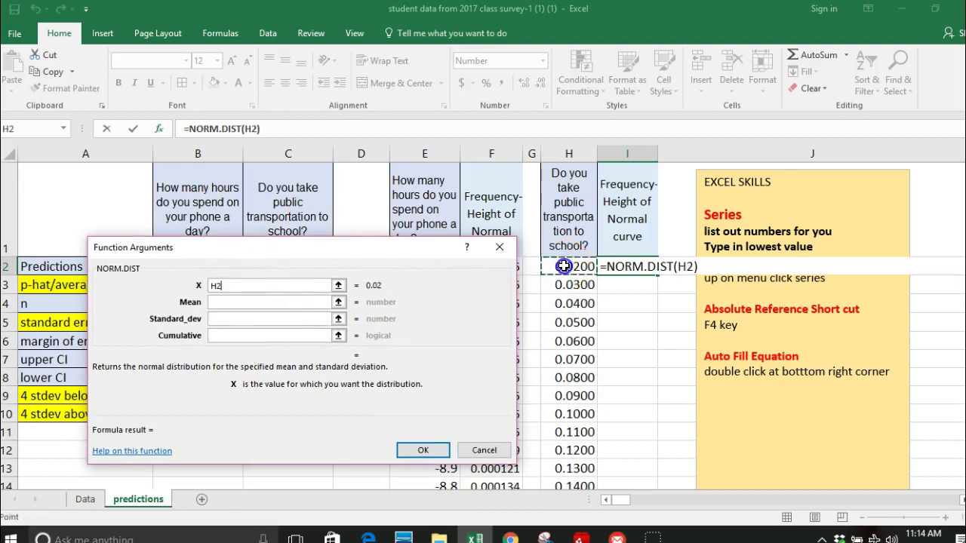
# - Set Mean to $C$3, Standard_dev to $C$5, and Cumulative to false
pyautogui.click(239, 302)
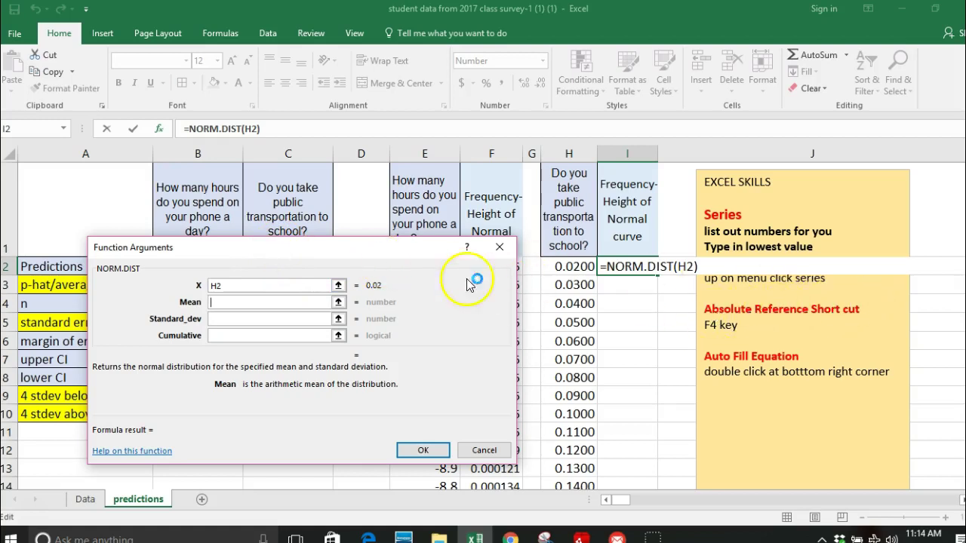
pyautogui.moveTo(374, 255); pyautogui.dragTo(640, 274)
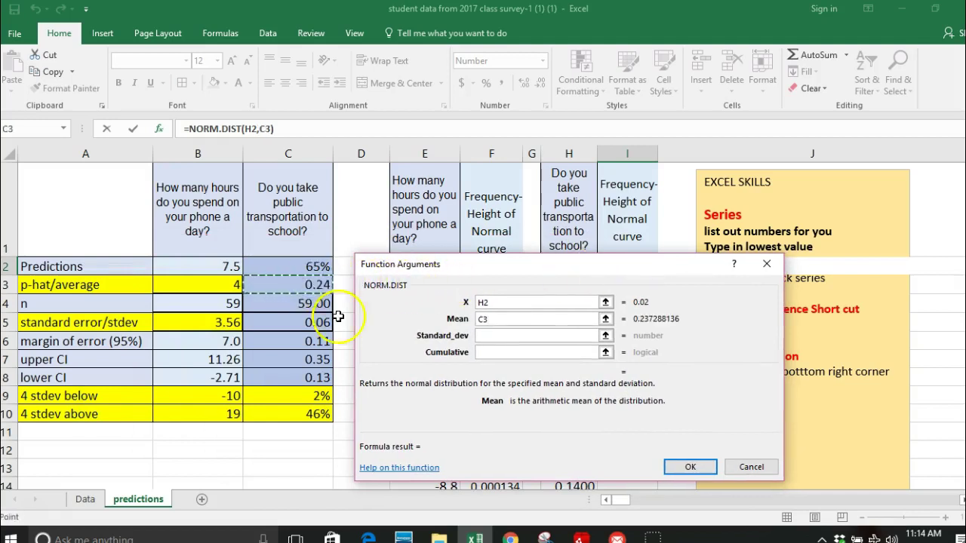
pyautogui.click(482, 320)
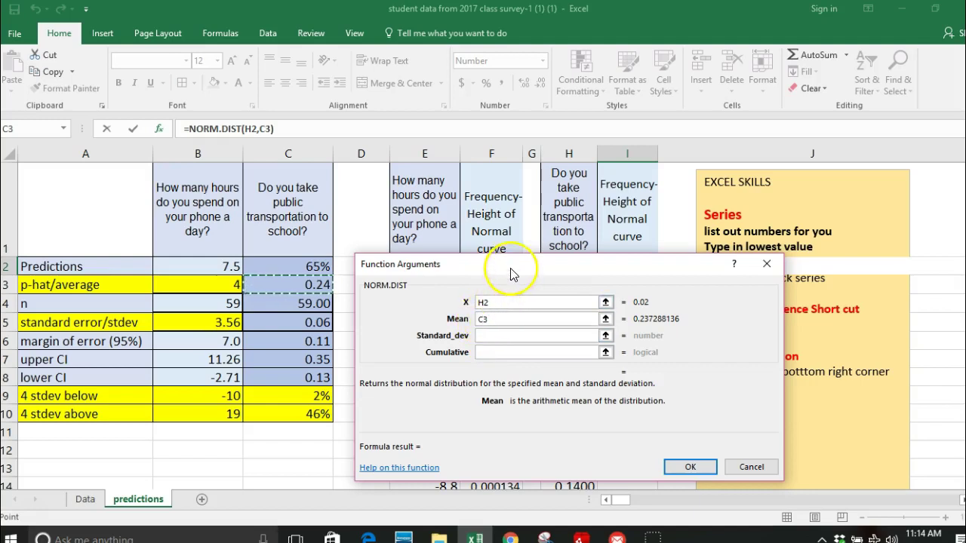
pyautogui.moveTo(511, 271); pyautogui.dragTo(432, 273)
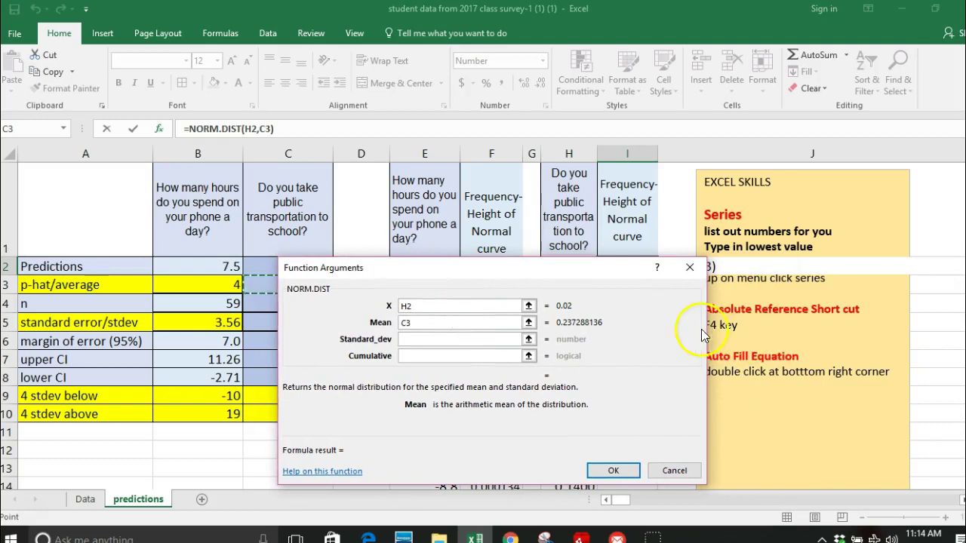
pyautogui.moveTo(502, 273); pyautogui.dragTo(594, 261)
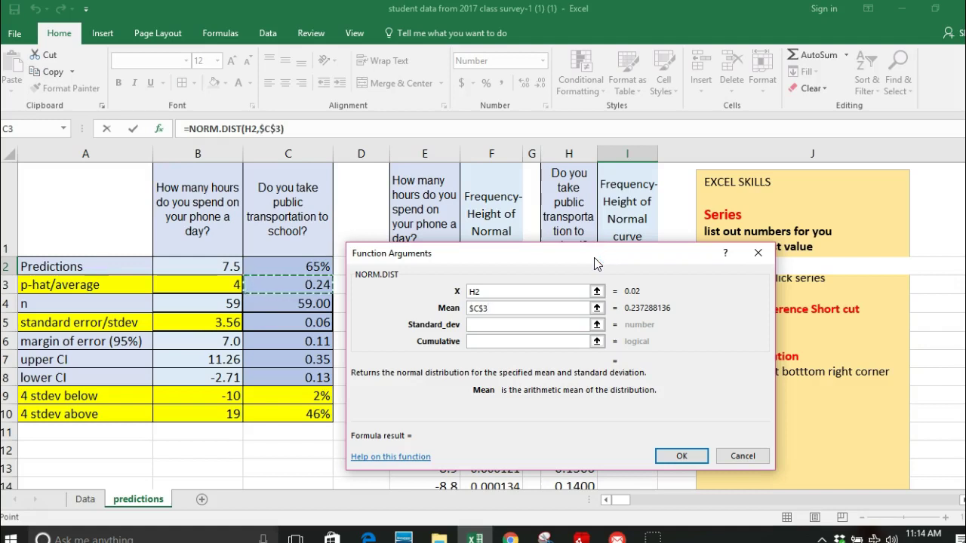
pyautogui.click(475, 323)
pyautogui.click(307, 323)
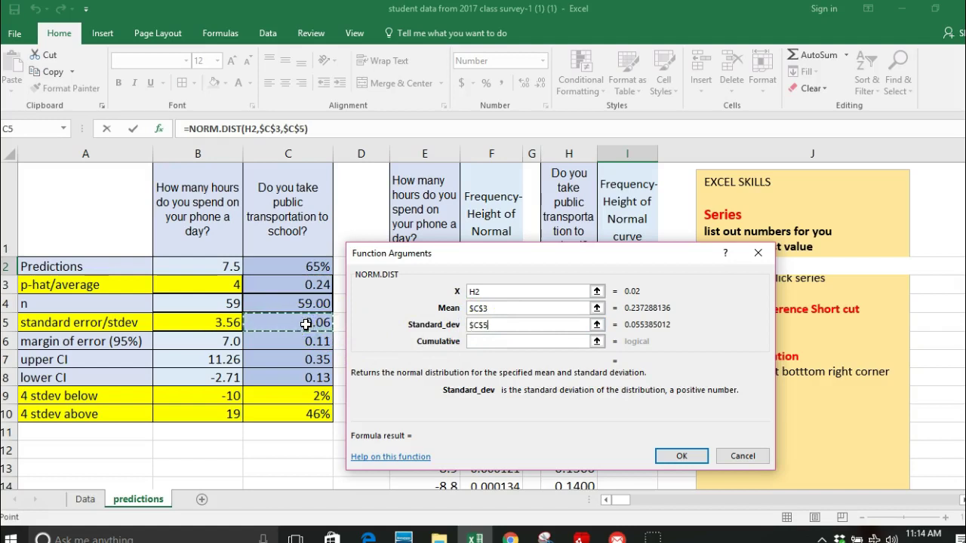
pyautogui.click(487, 343)
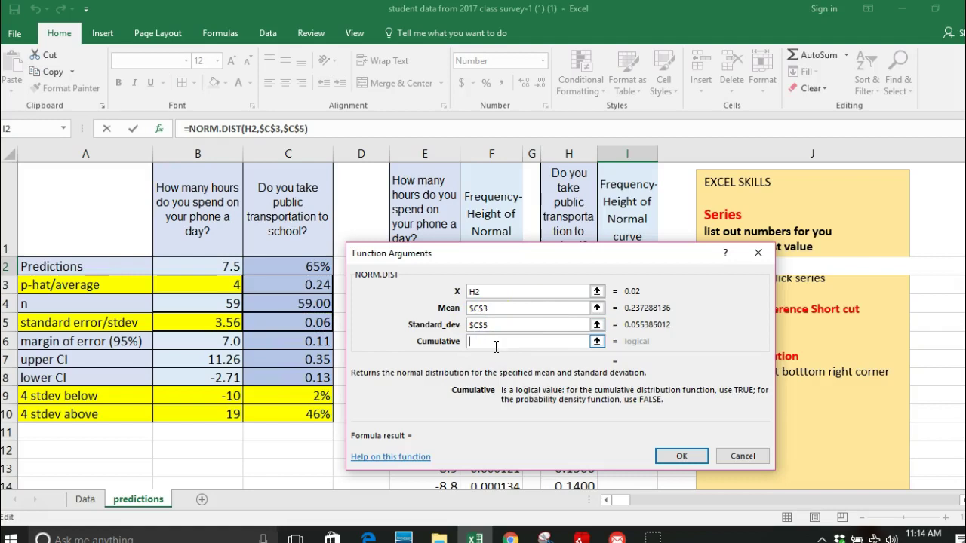
pyautogui.write('false')
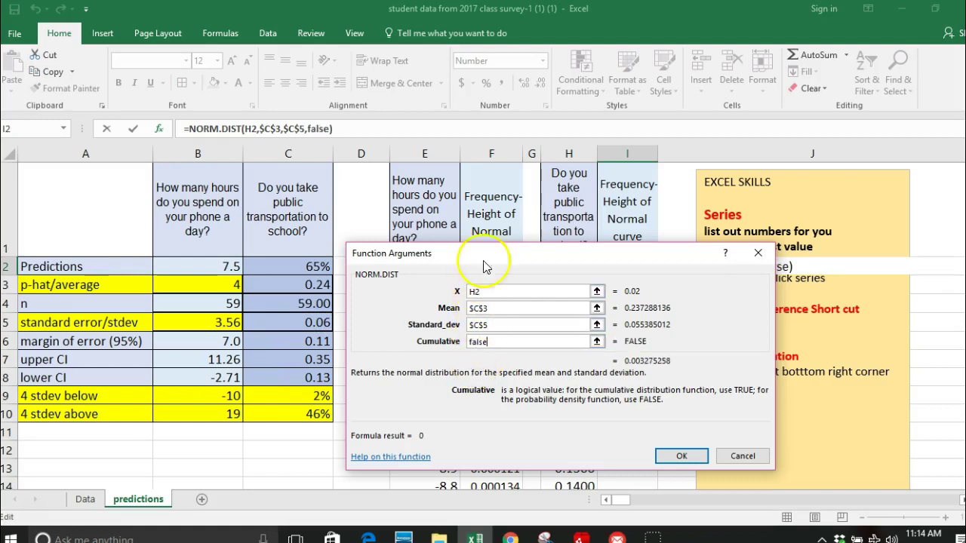
pyautogui.moveTo(486, 257); pyautogui.dragTo(479, 313)
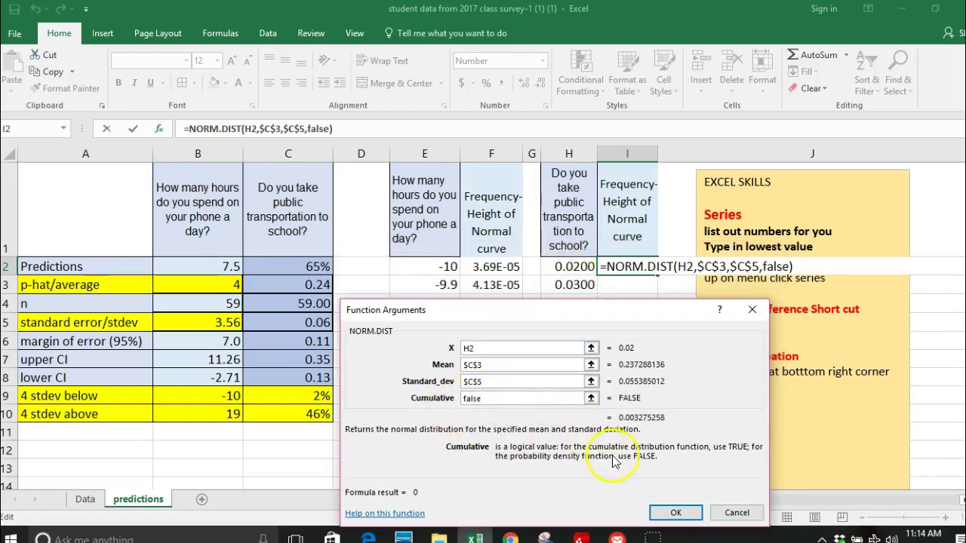
# - Confirm the NORM.DIST formula, show I2 as 0.0033, and fill it down column I
pyautogui.click(667, 513)
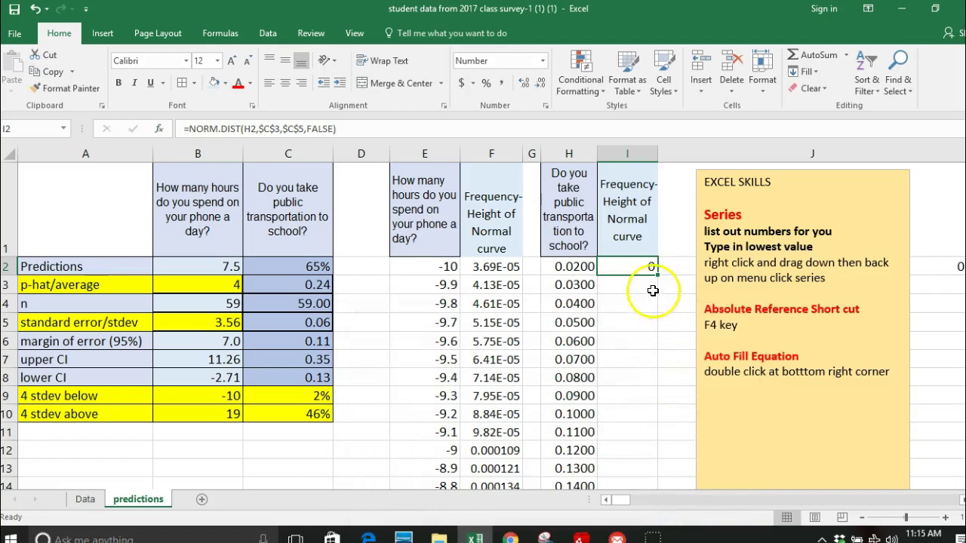
pyautogui.click(528, 83)
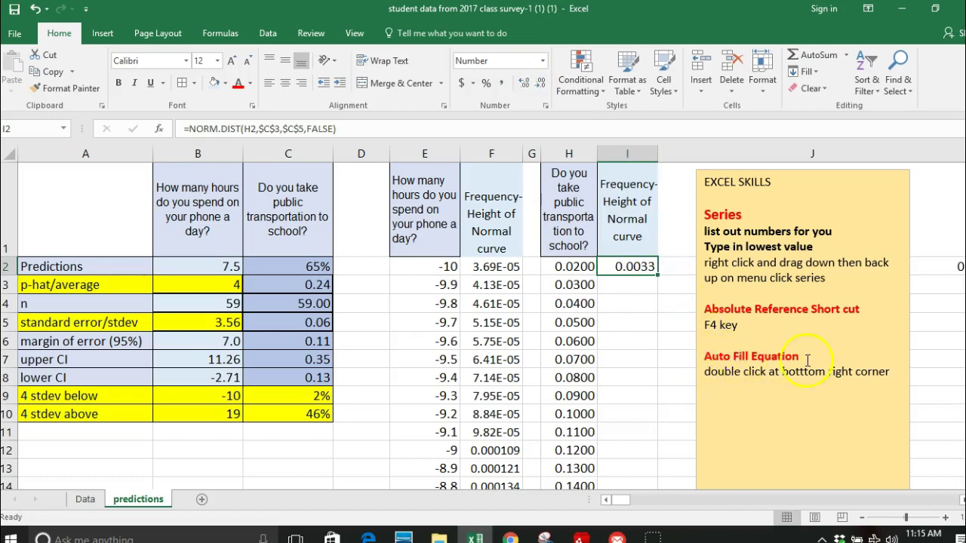
pyautogui.click(638, 273)
pyautogui.doubleClick(657, 276)
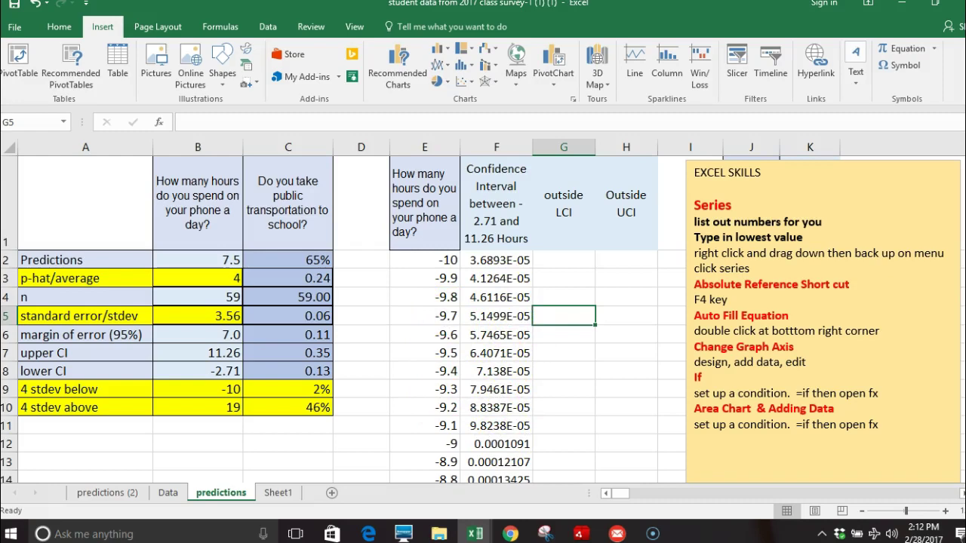
# - Select the curve heights F2:F292 with Ctrl+Shift+Down
pyautogui.moveTo(963, 162)
pyautogui.mouseDown()
pyautogui.moveTo(963, 189)
pyautogui.moveTo(964, 162)
pyautogui.mouseUp()
pyautogui.click(483, 260)
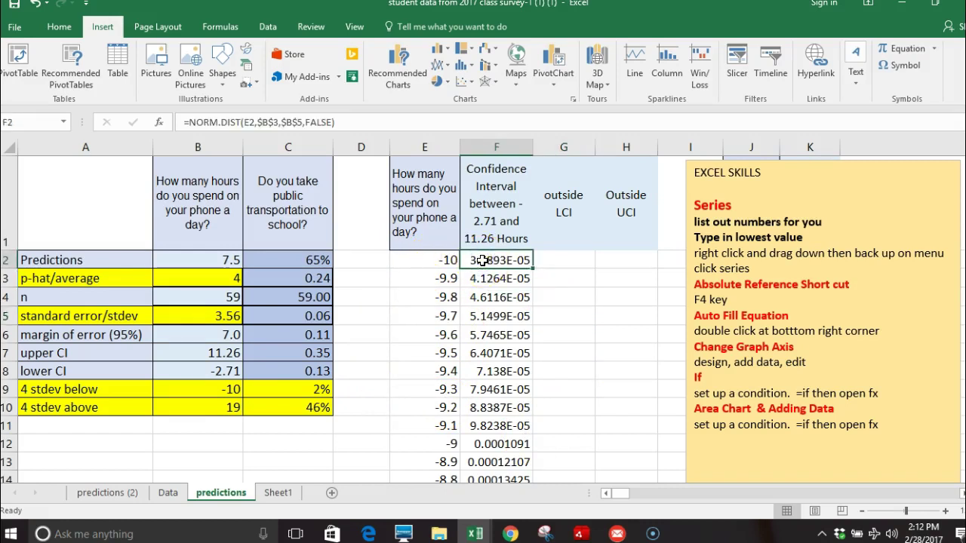
pyautogui.hotkey('ctrl', 'shift', 'Down')
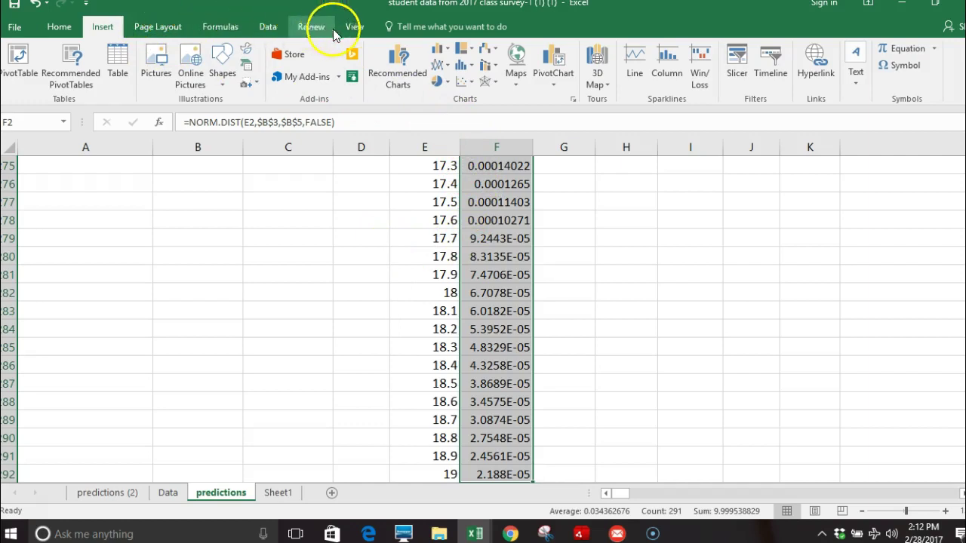
# - Insert a 2-D area chart of the column F curve heights and cut it for moving
pyautogui.click(443, 67)
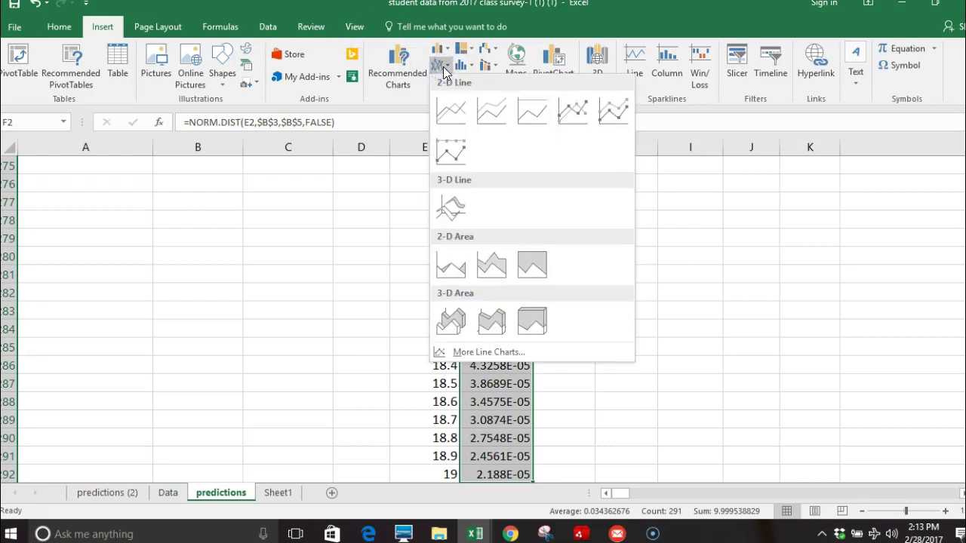
pyautogui.click(455, 279)
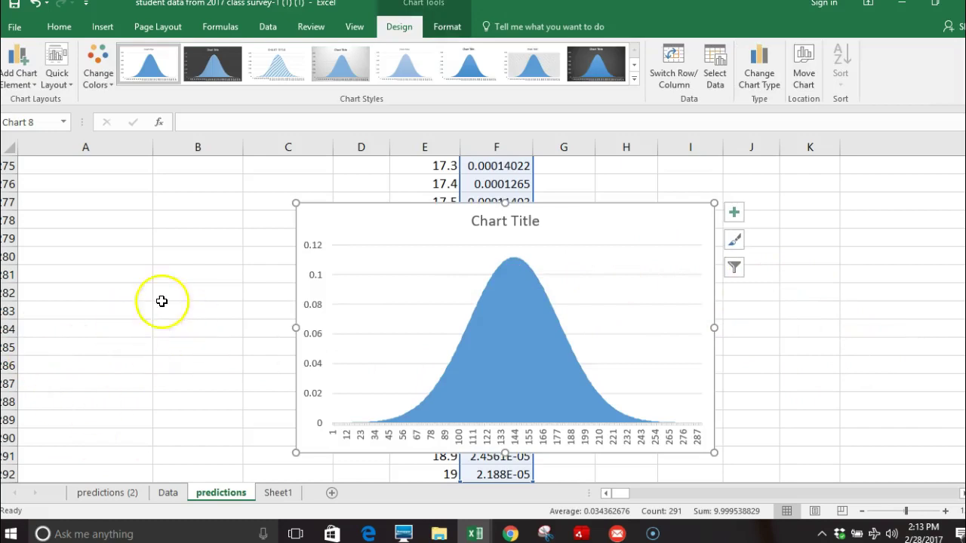
pyautogui.click(701, 283)
pyautogui.click(693, 204)
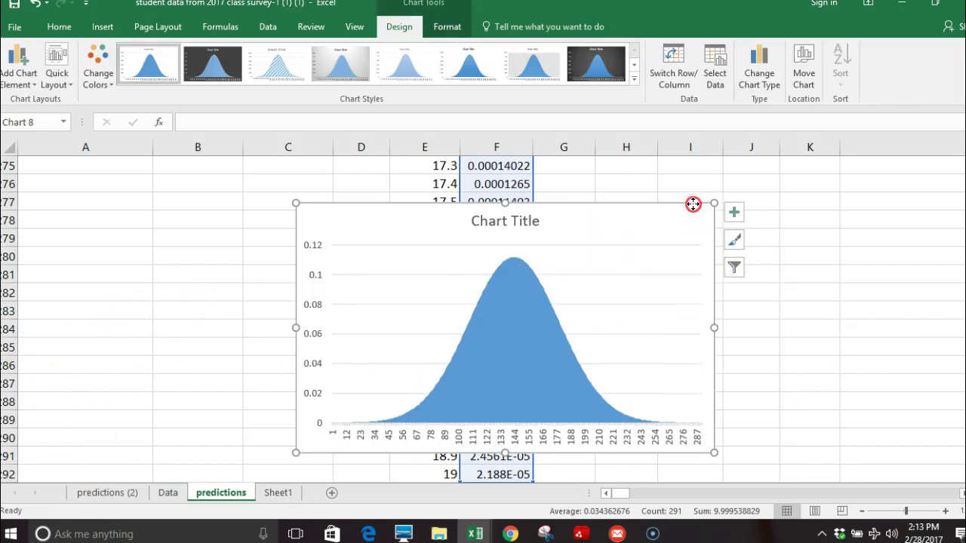
pyautogui.rightClick(693, 204)
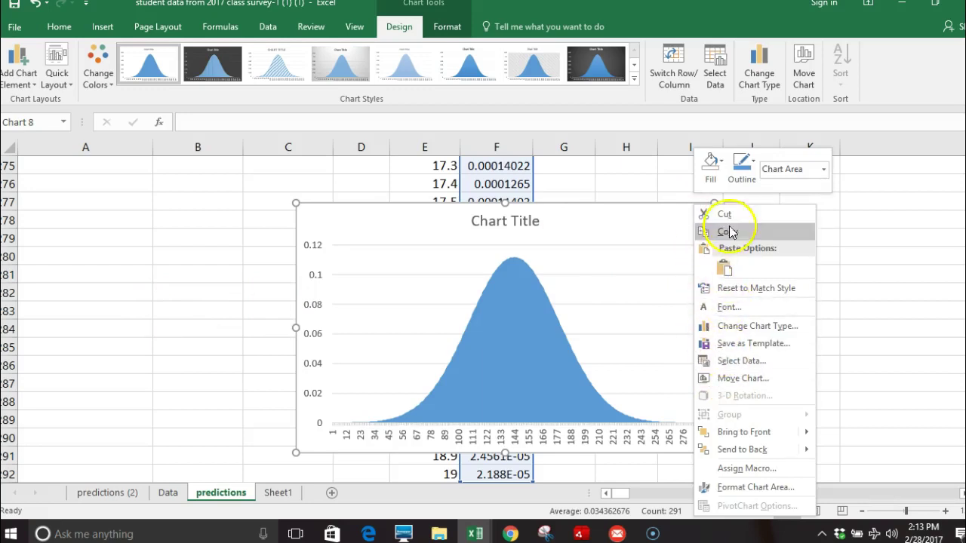
pyautogui.click(726, 215)
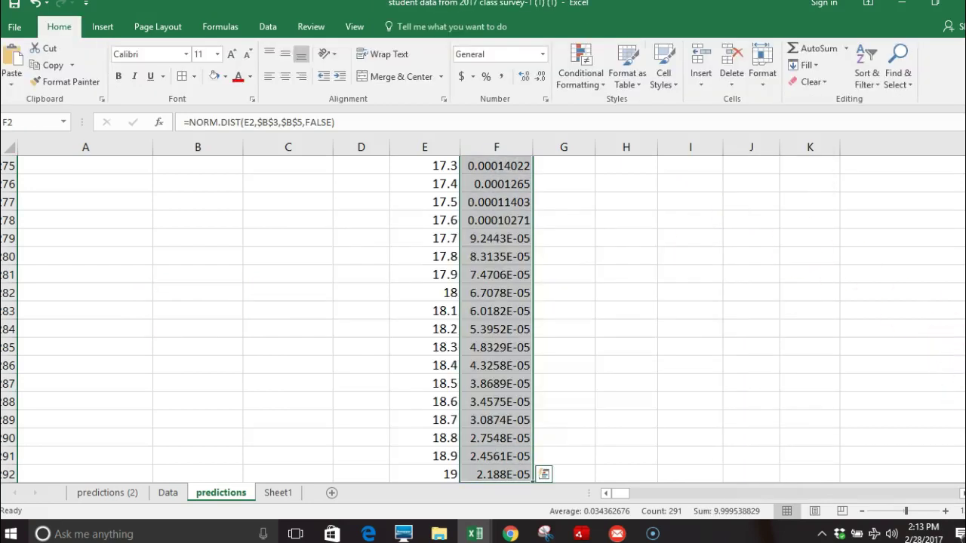
# - Paste the chart at G3, move it over columns A–E, and shrink it so row 10 shows
pyautogui.moveTo(963, 453); pyautogui.dragTo(964, 163)
pyautogui.click(582, 280)
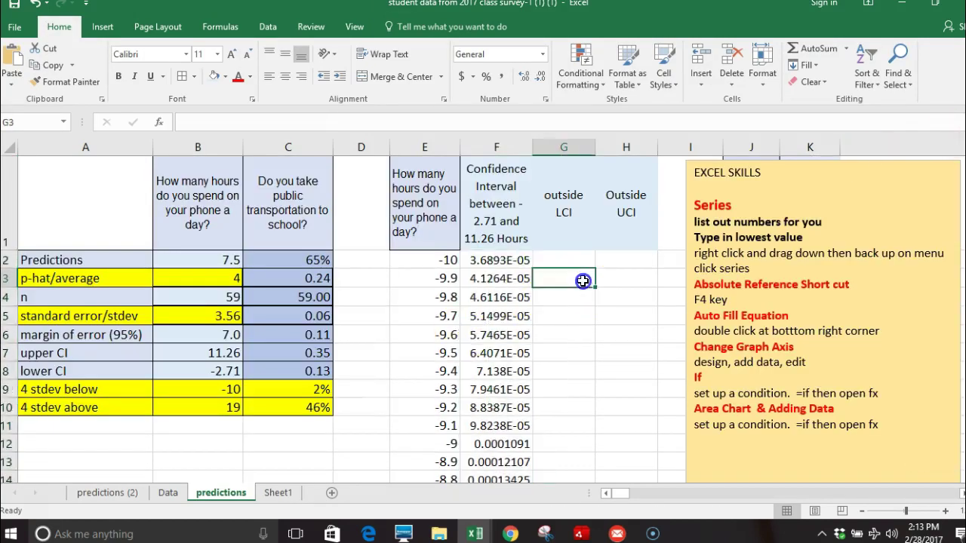
pyautogui.rightClick(583, 281)
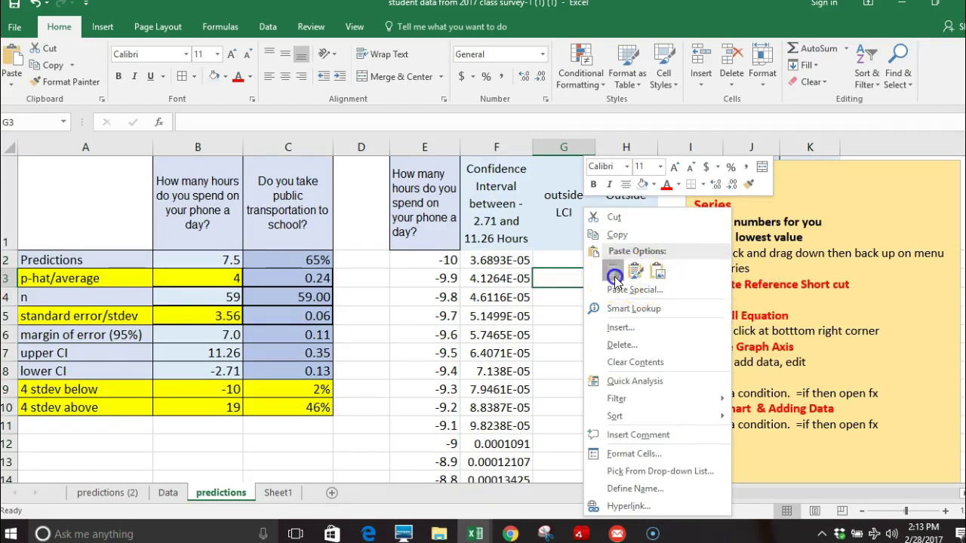
pyautogui.click(613, 276)
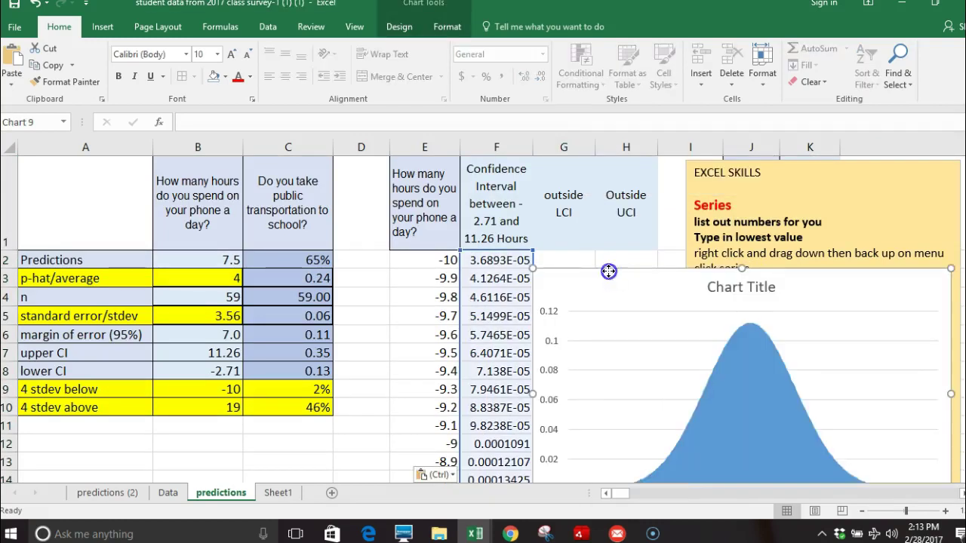
pyautogui.moveTo(496, 276); pyautogui.dragTo(107, 183)
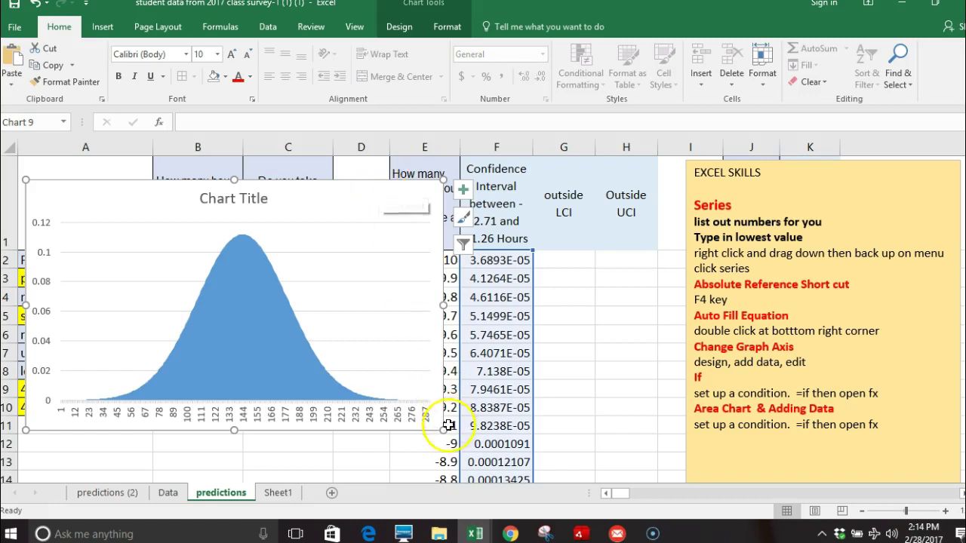
pyautogui.moveTo(444, 429); pyautogui.dragTo(396, 400)
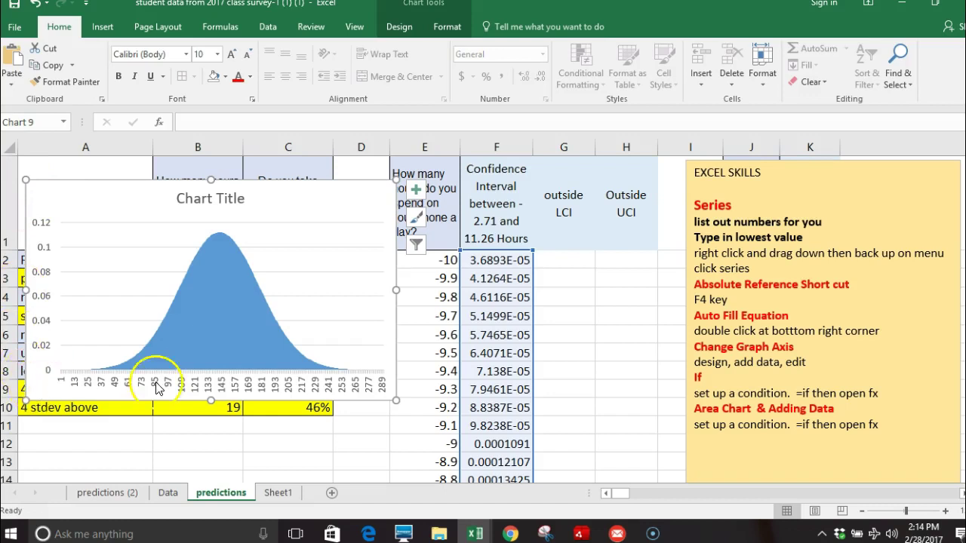
# - Set the chart's horizontal axis labels to the hours range =predictions!$E$2:$E$292
pyautogui.click(398, 27)
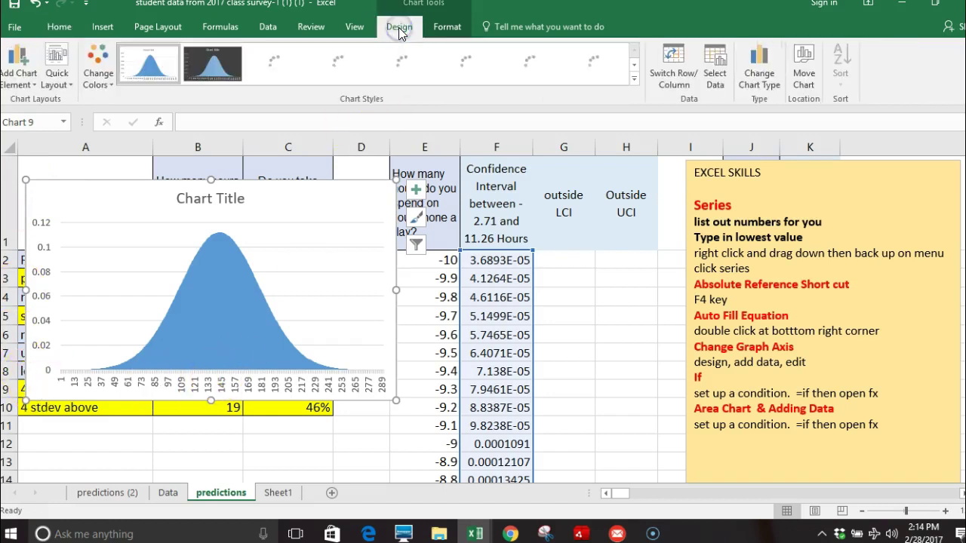
pyautogui.click(716, 67)
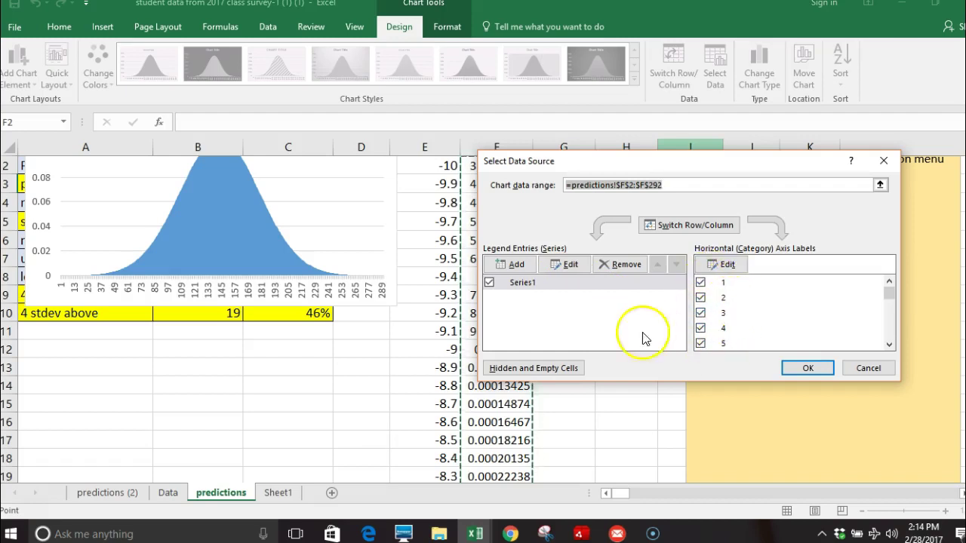
pyautogui.click(726, 264)
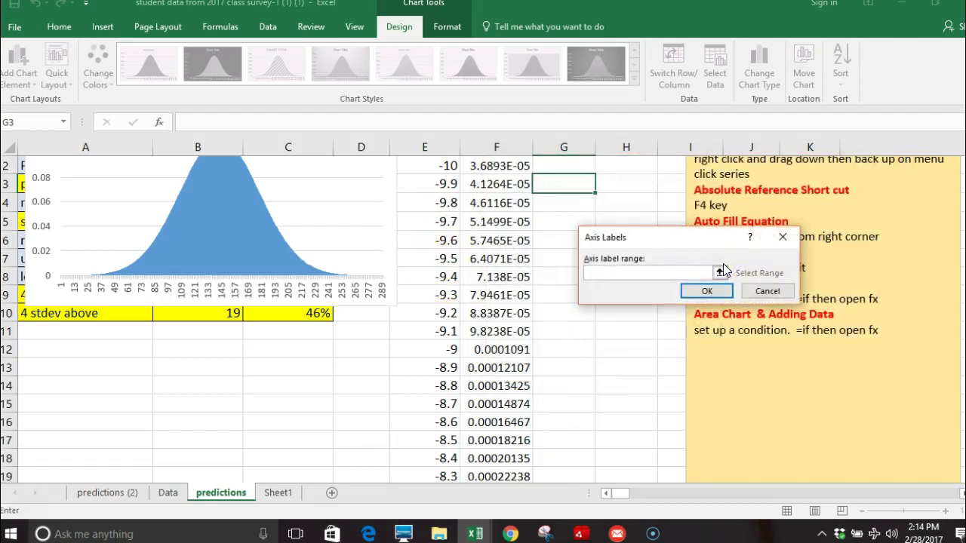
pyautogui.scroll(1, 427, 302)
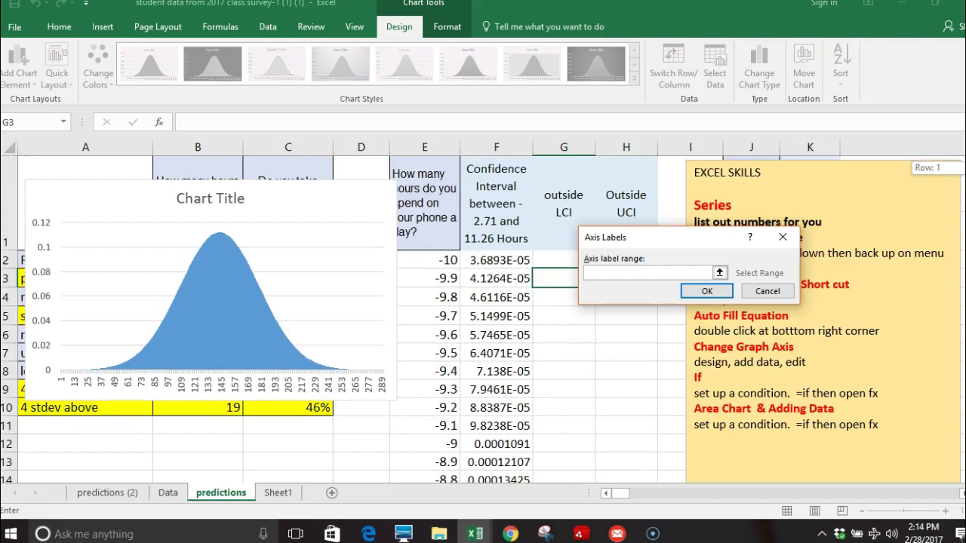
pyautogui.click(427, 262)
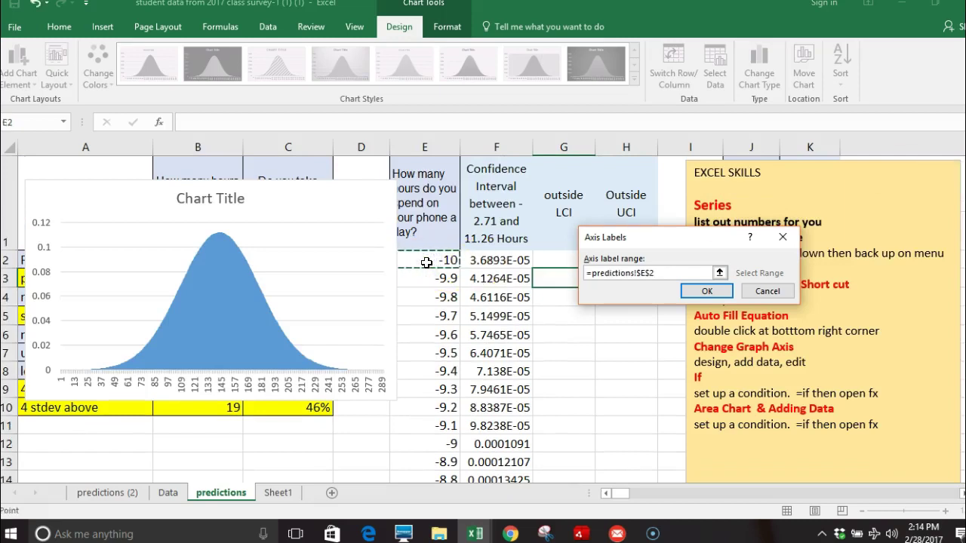
pyautogui.hotkey('ctrl', 'shift', 'Down')
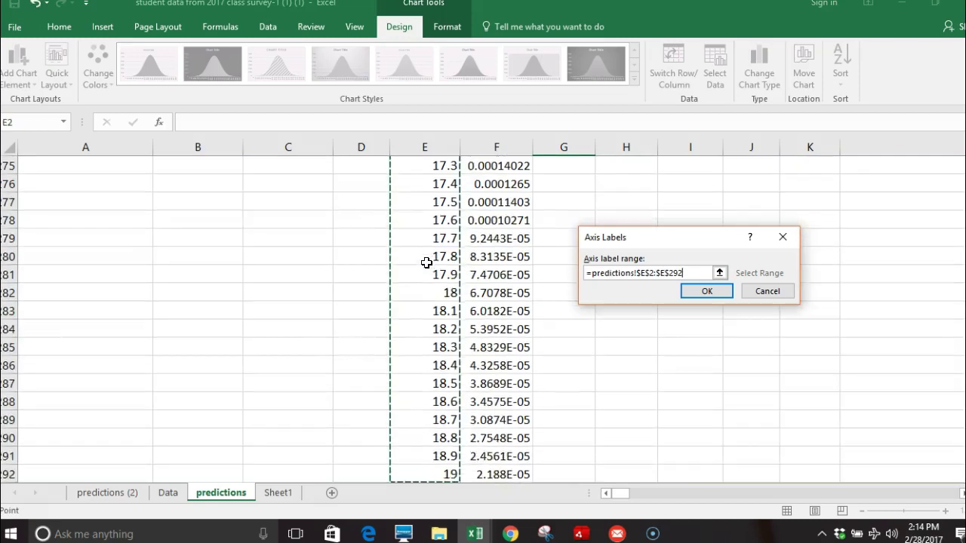
pyautogui.click(723, 294)
pyautogui.click(806, 367)
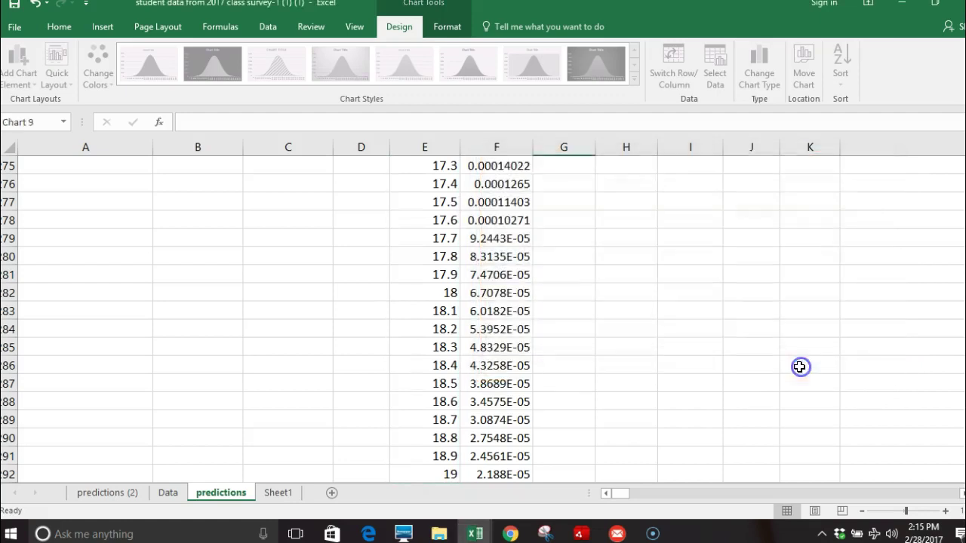
# - Apply Quick Layout 9 to add axis titles and a legend to the chart
pyautogui.moveTo(959, 422); pyautogui.dragTo(959, 310)
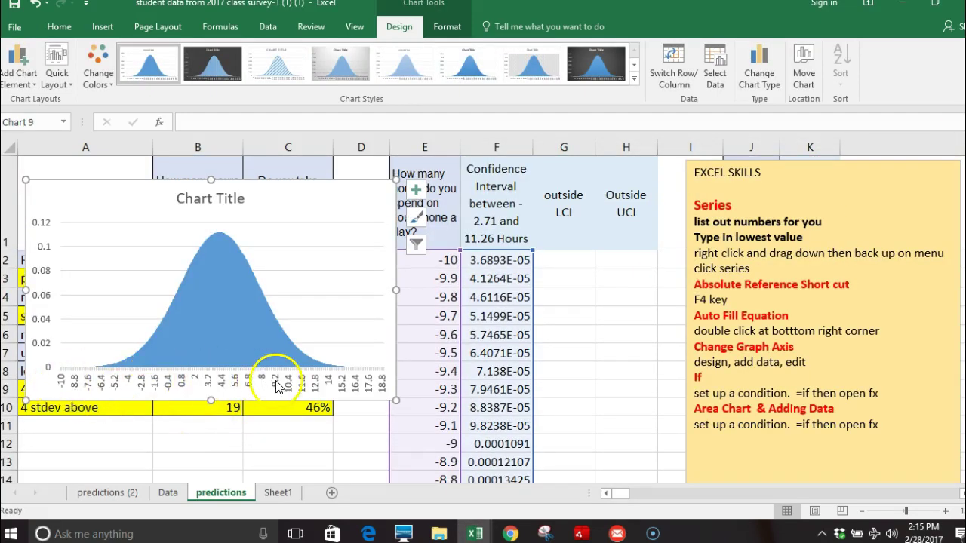
pyautogui.click(61, 78)
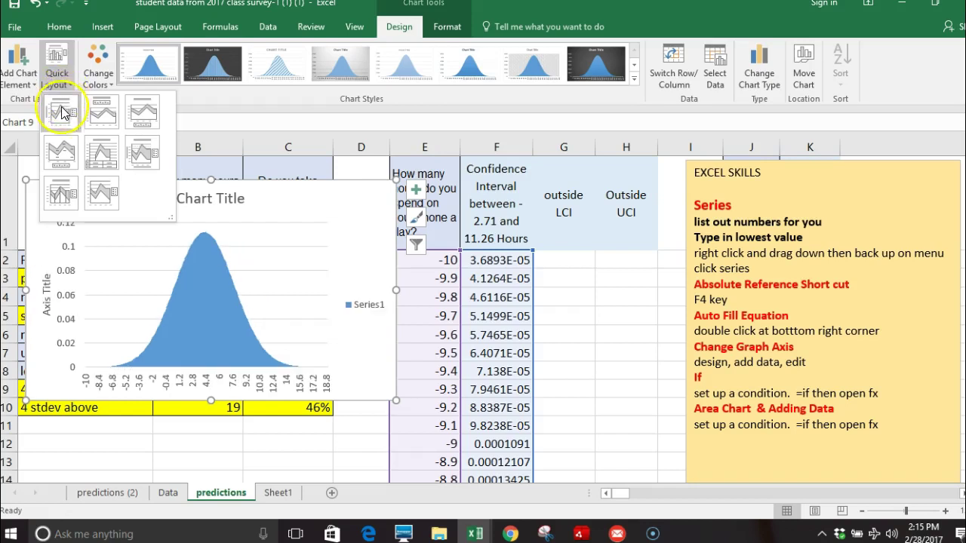
pyautogui.click(141, 158)
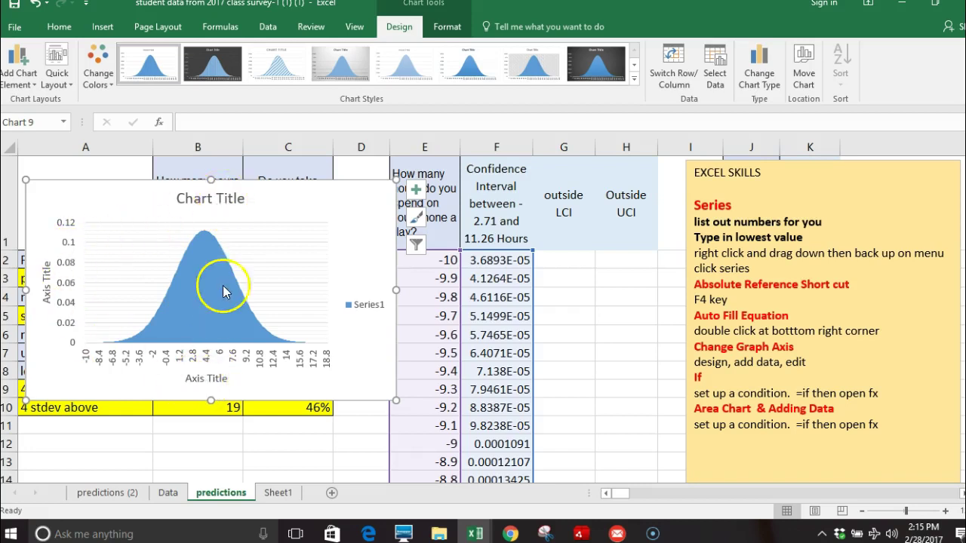
# - Link the chart title to cell F1 with a formula so it shows the confidence-interval heading
pyautogui.click(216, 202)
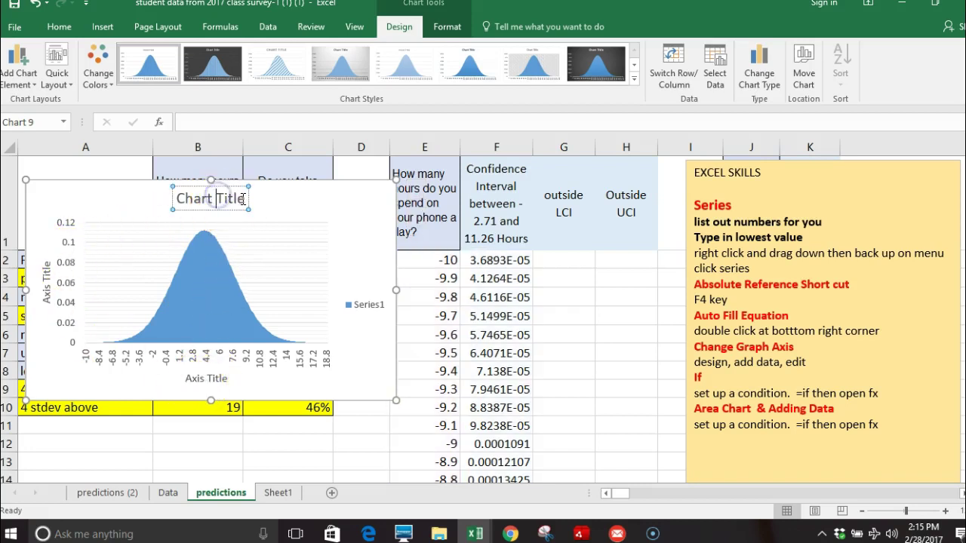
pyautogui.moveTo(241, 198); pyautogui.dragTo(182, 198)
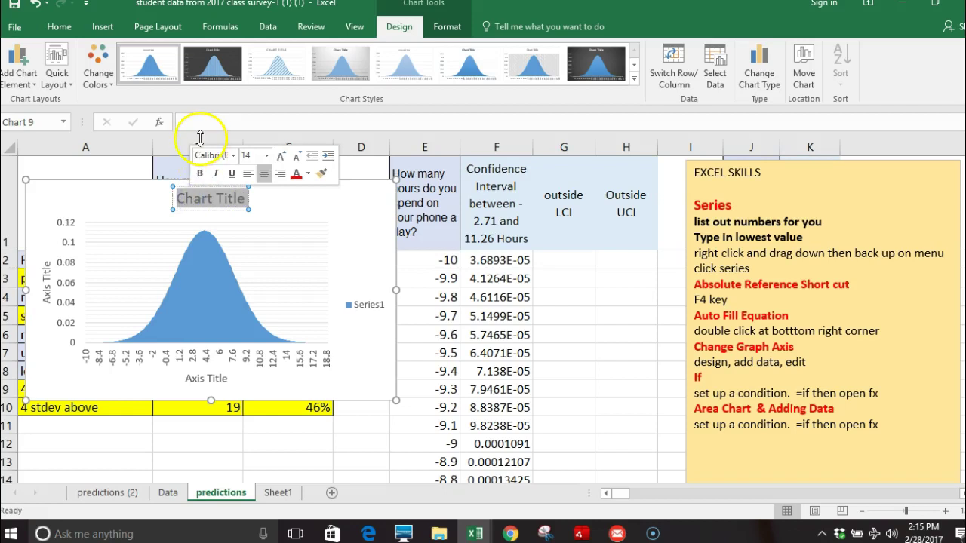
pyautogui.write('d')
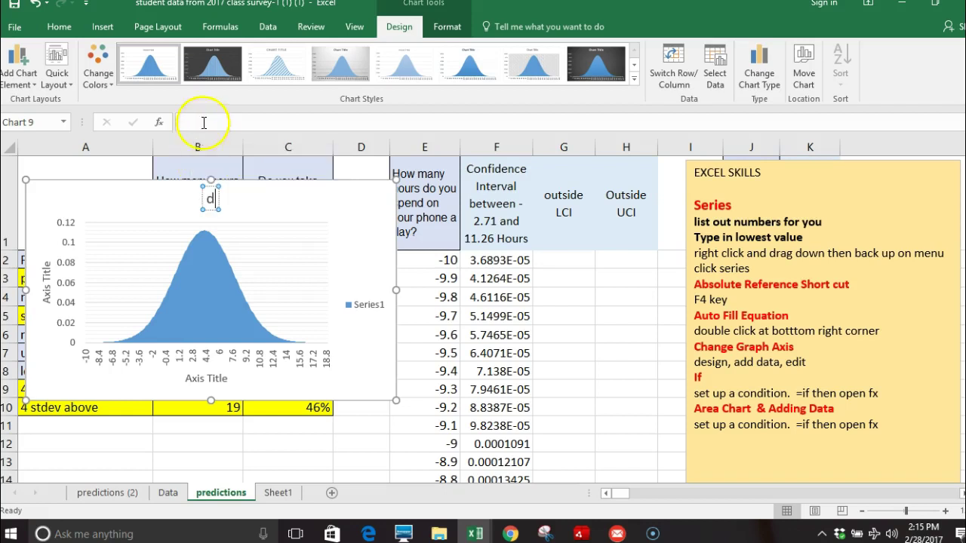
pyautogui.click(201, 124)
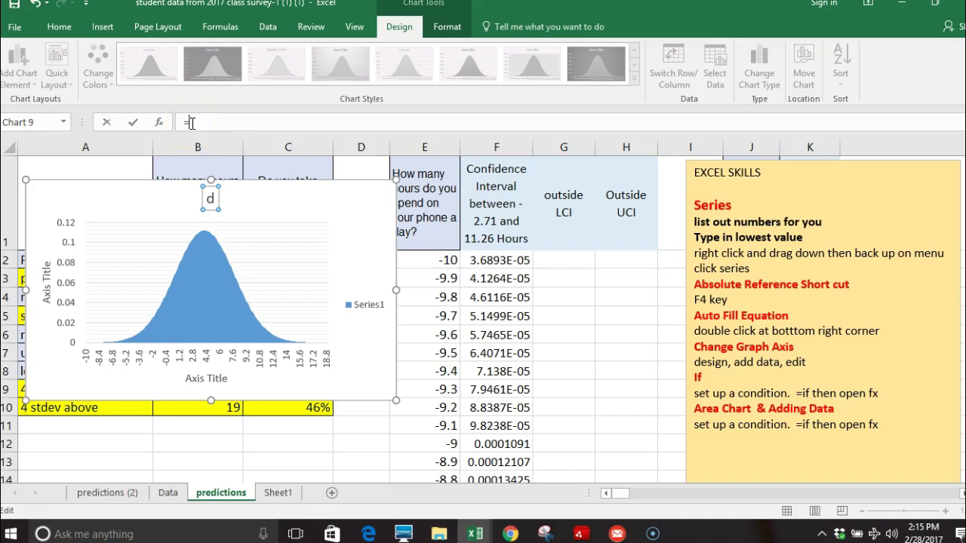
pyautogui.click(502, 219)
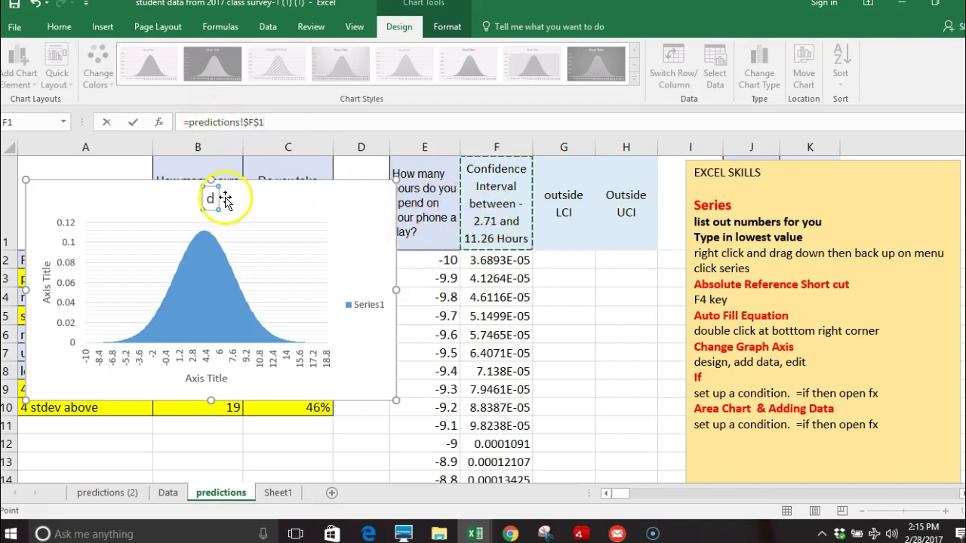
pyautogui.press('Return')
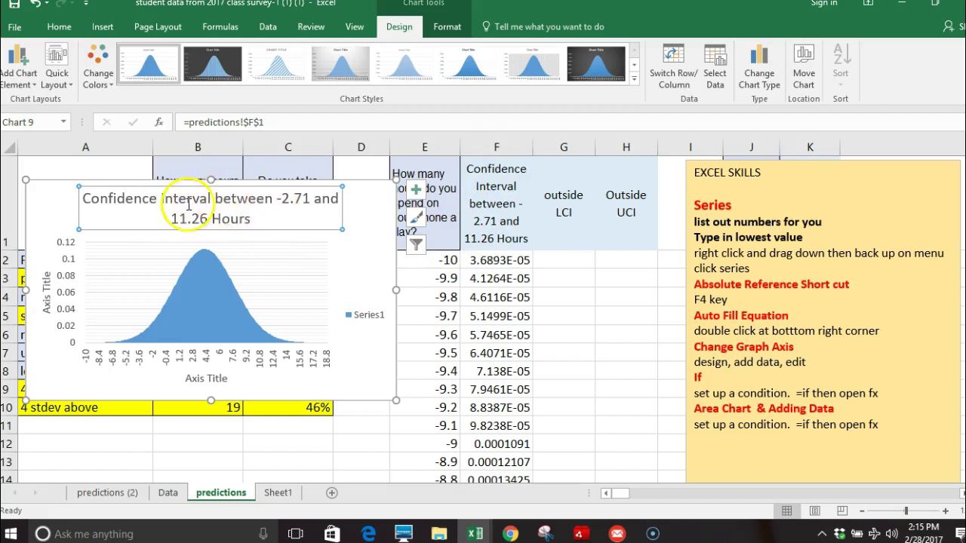
# - Title the horizontal axis 'Hours'
pyautogui.click(206, 379)
pyautogui.click(227, 376)
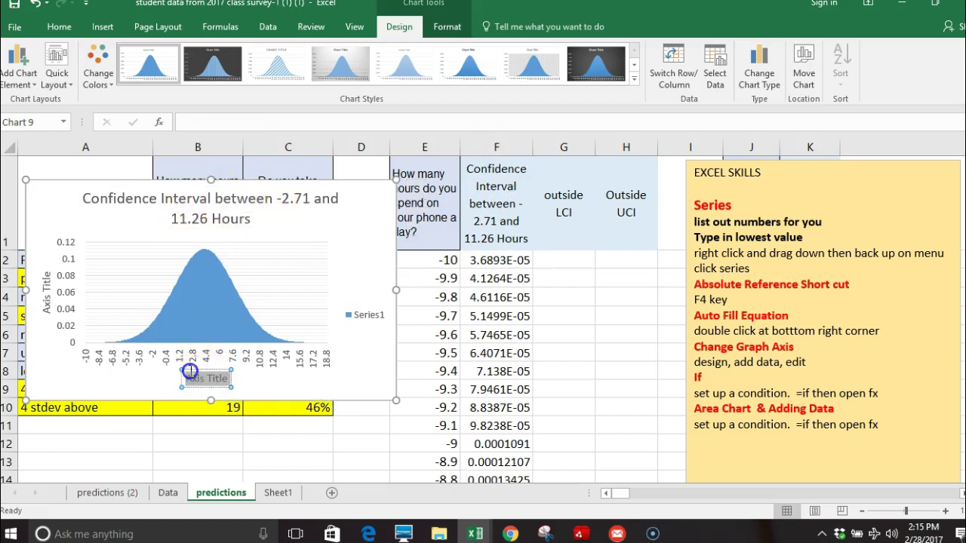
pyautogui.write('Hours')
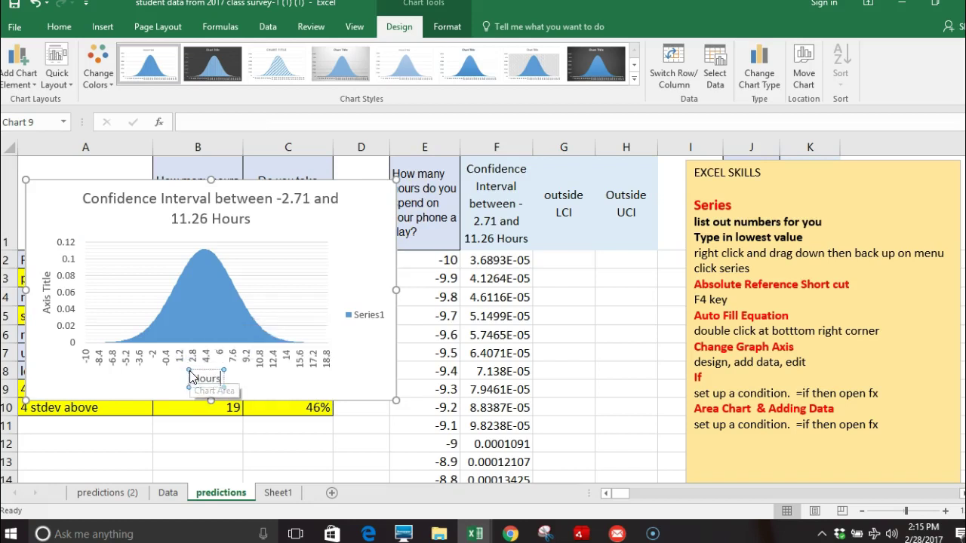
# - Replace the vertical axis placeholder title with 'Frequency'
pyautogui.click(48, 280)
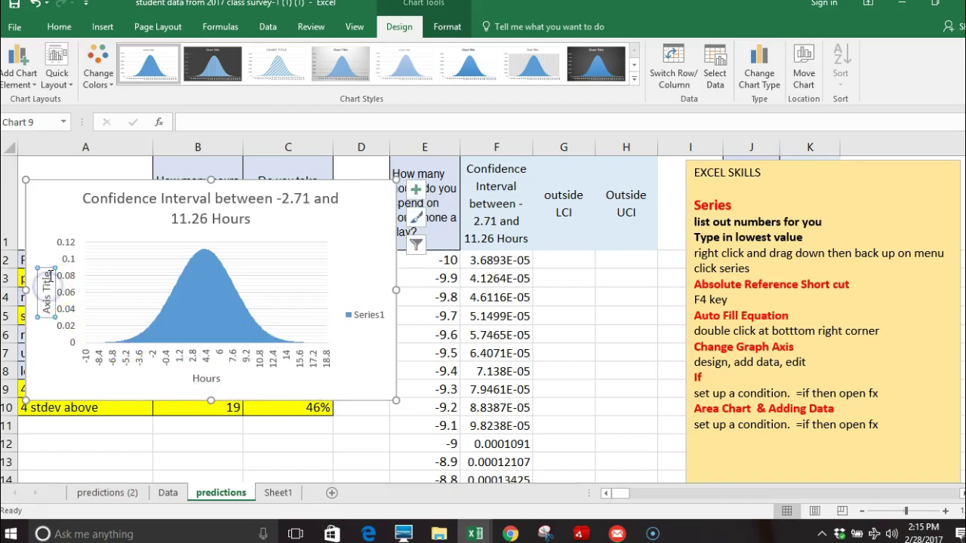
pyautogui.click(47, 275)
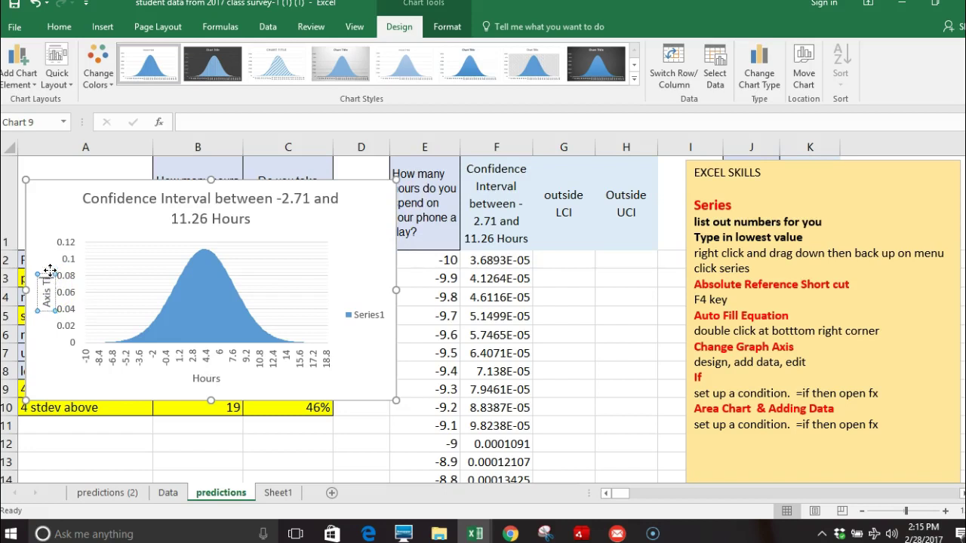
pyautogui.press('BackSpace')
pyautogui.press('BackSpace')
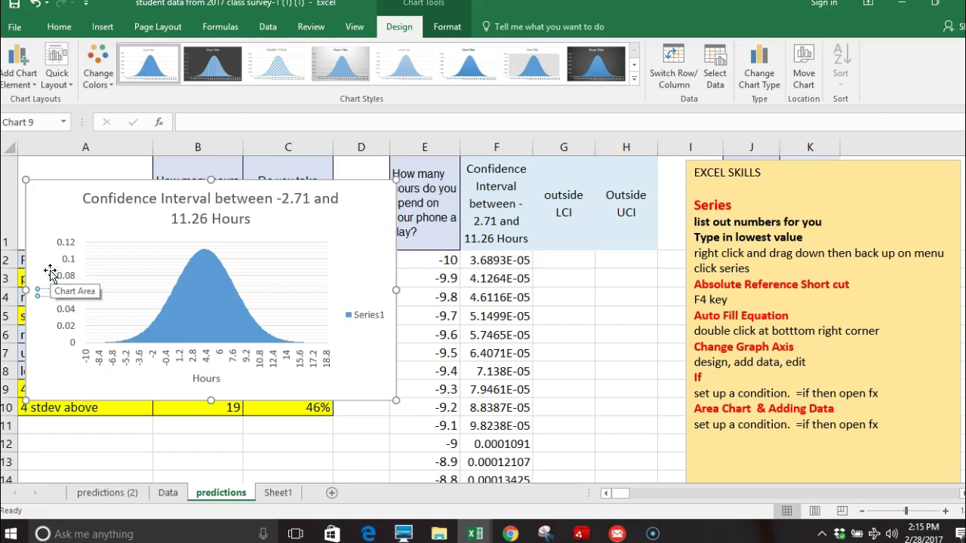
pyautogui.write('Frequency')
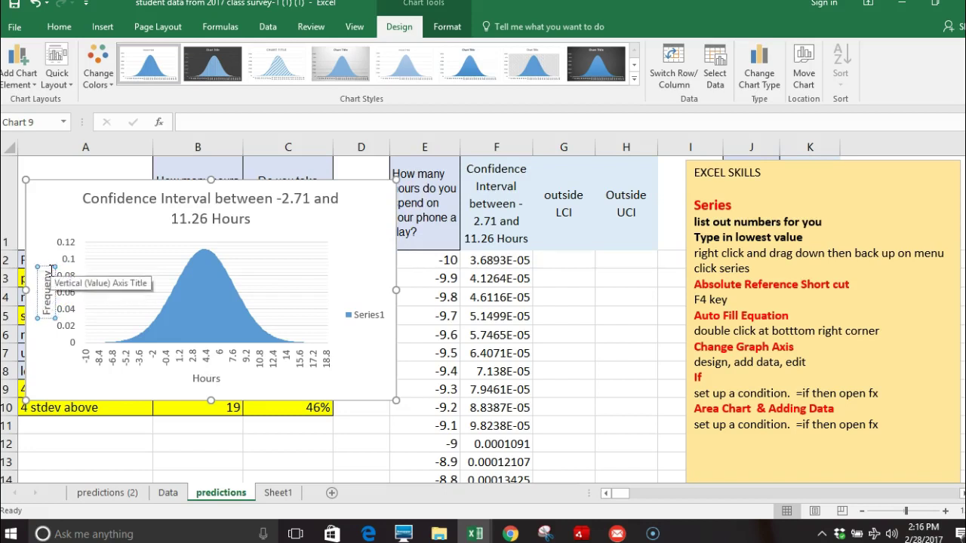
pyautogui.click(293, 277)
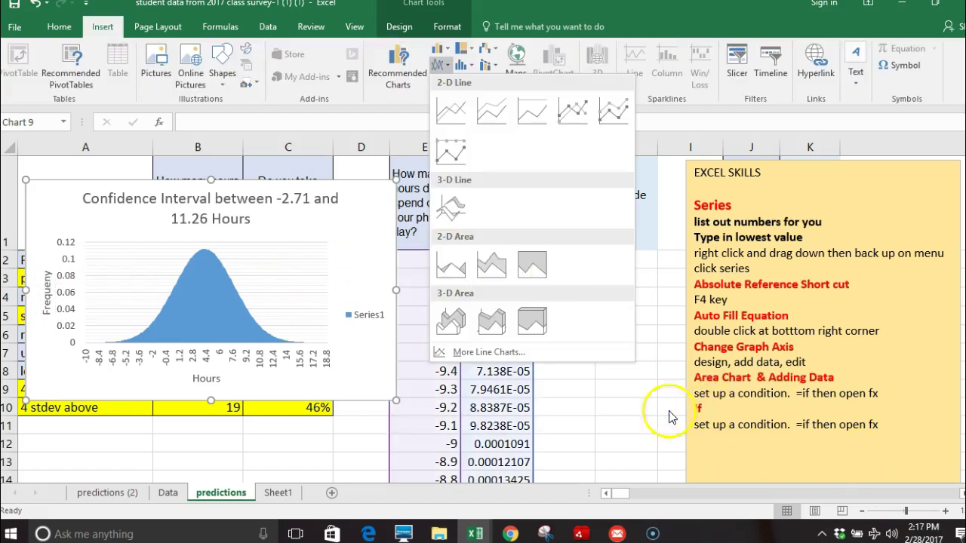
pyautogui.click(632, 411)
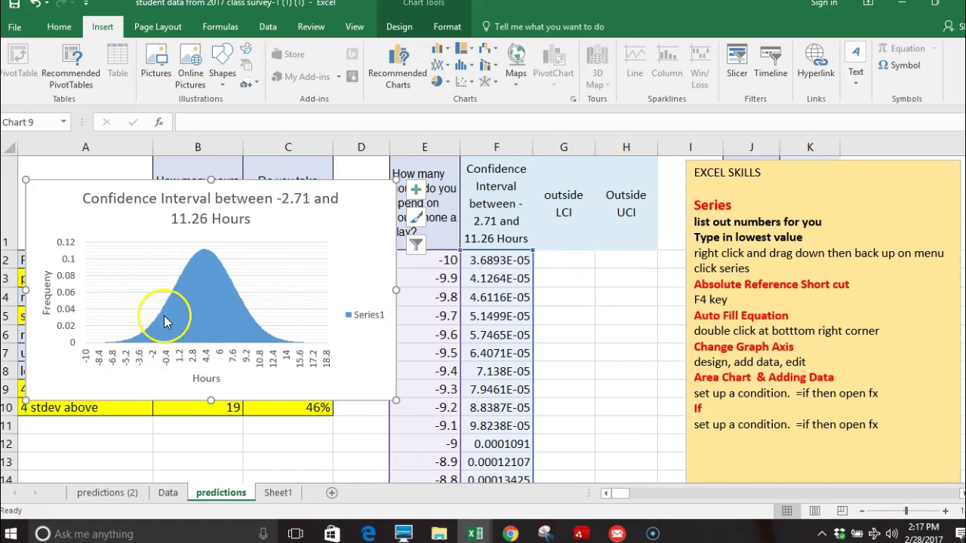
pyautogui.moveTo(164, 316)
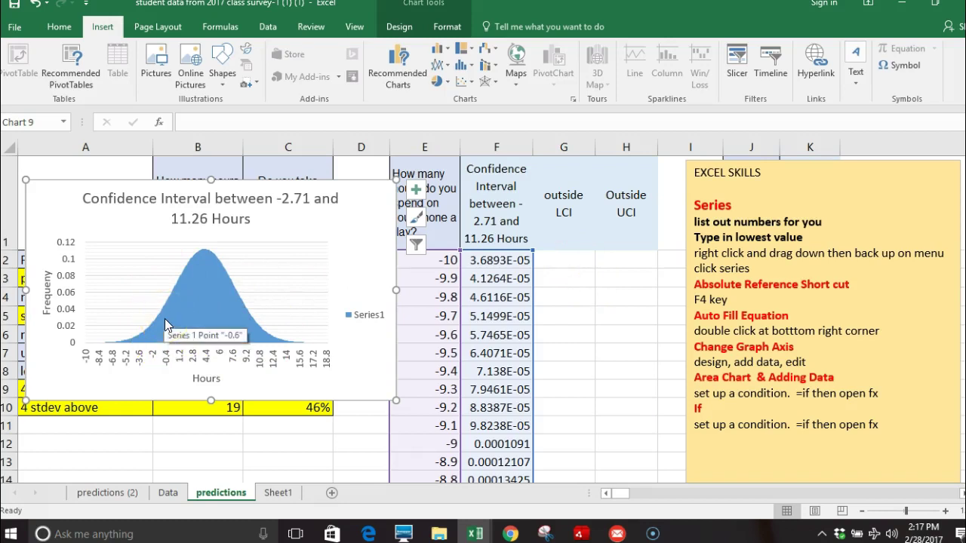
pyautogui.click(567, 273)
# - Start an =IF formula in cell G2 under the outside LCI heading
pyautogui.click(567, 262)
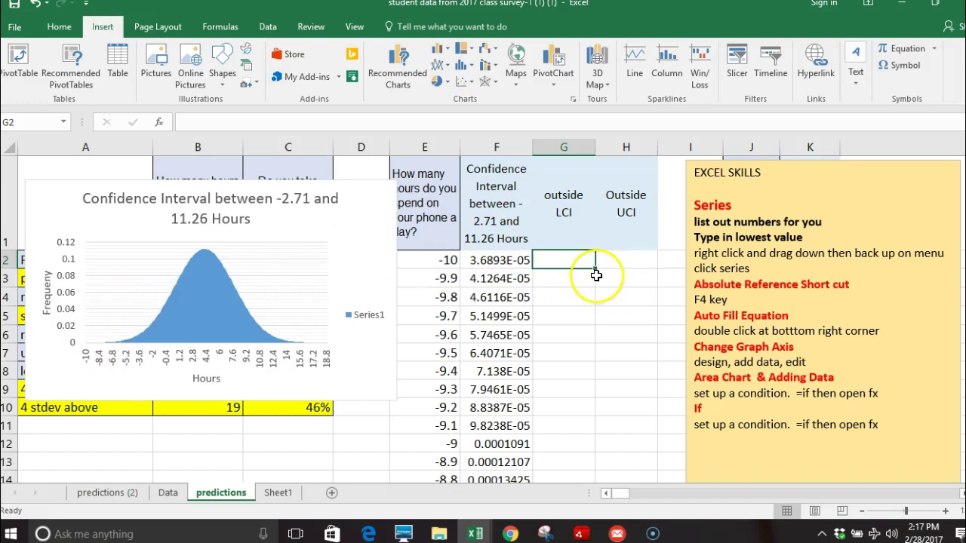
pyautogui.write('=if')
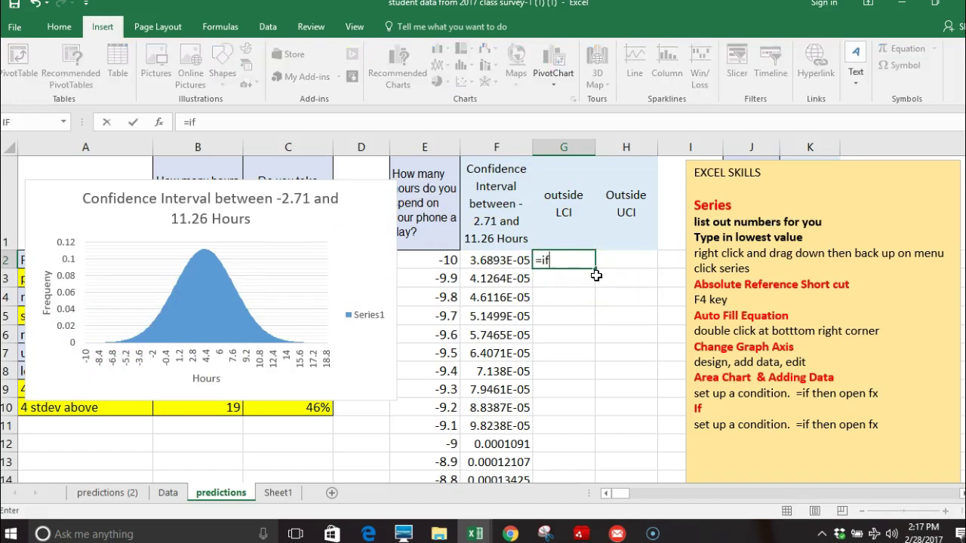
pyautogui.doubleClick(555, 276)
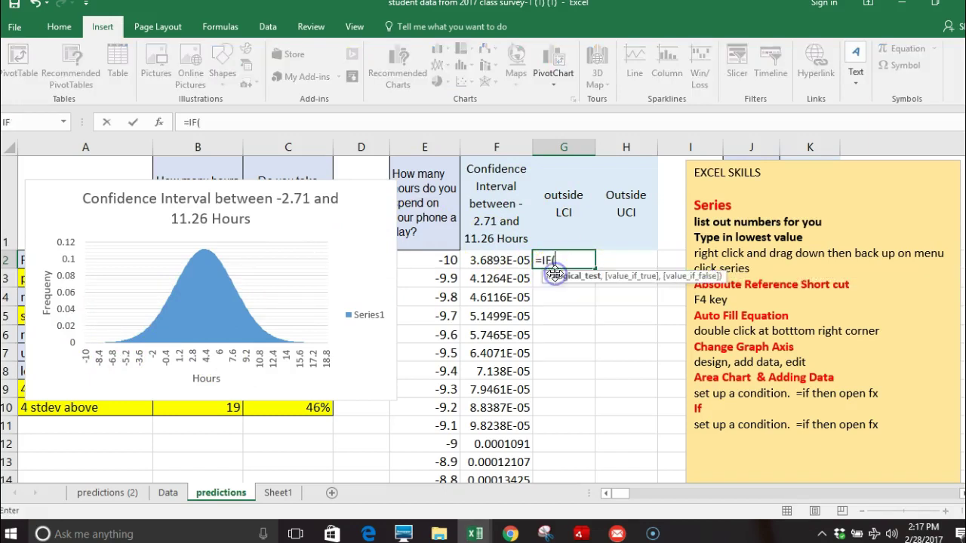
# - In the IF argument form, set the logical test to E2<=2.71
pyautogui.click(160, 125)
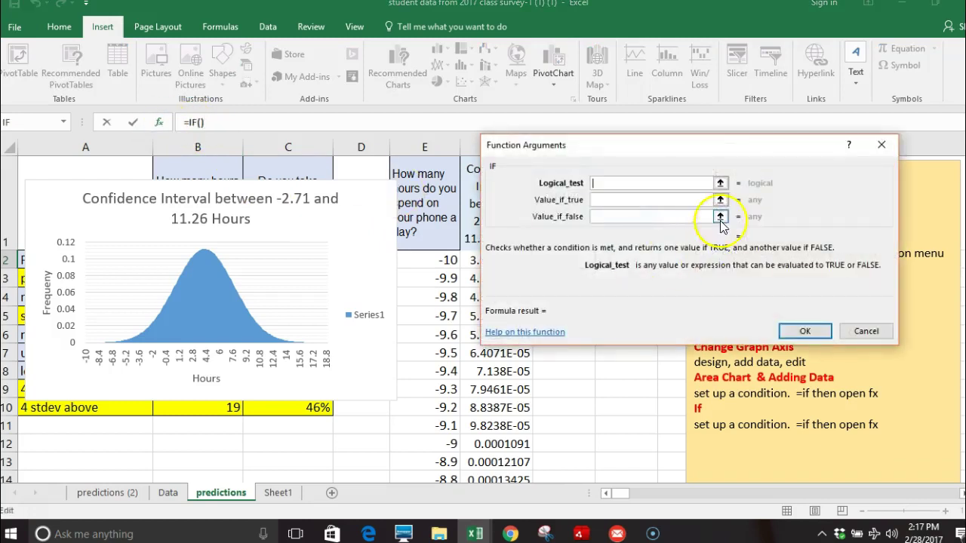
pyautogui.moveTo(722, 121); pyautogui.dragTo(729, 293)
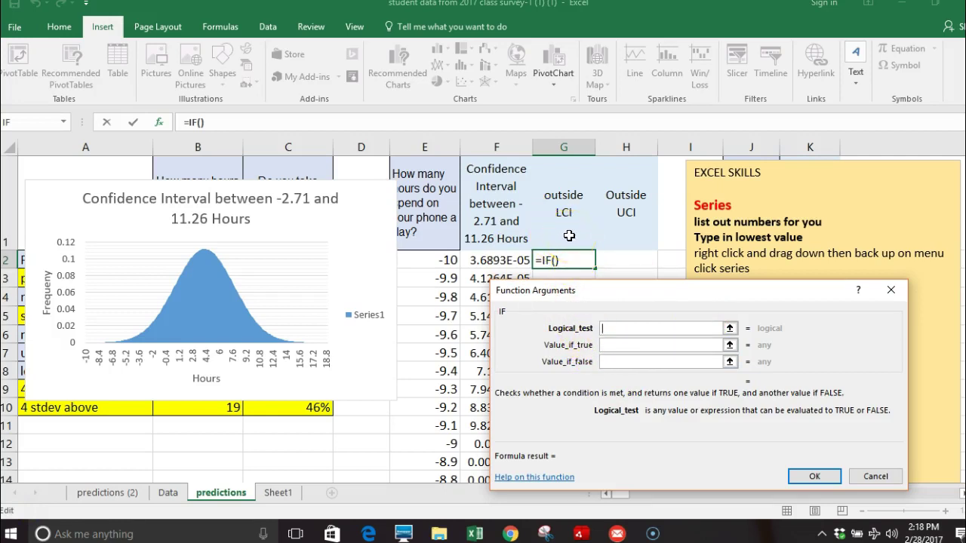
pyautogui.click(389, 384)
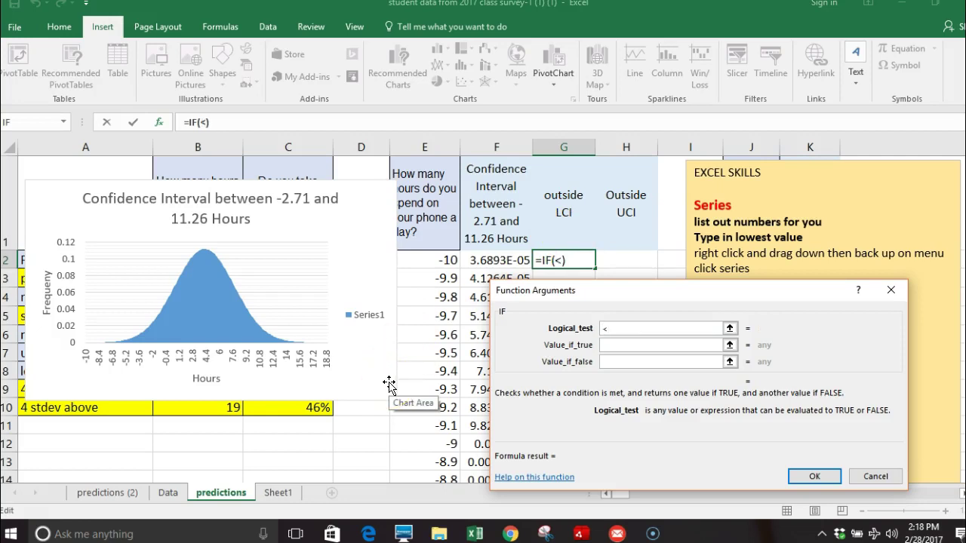
pyautogui.click(355, 387)
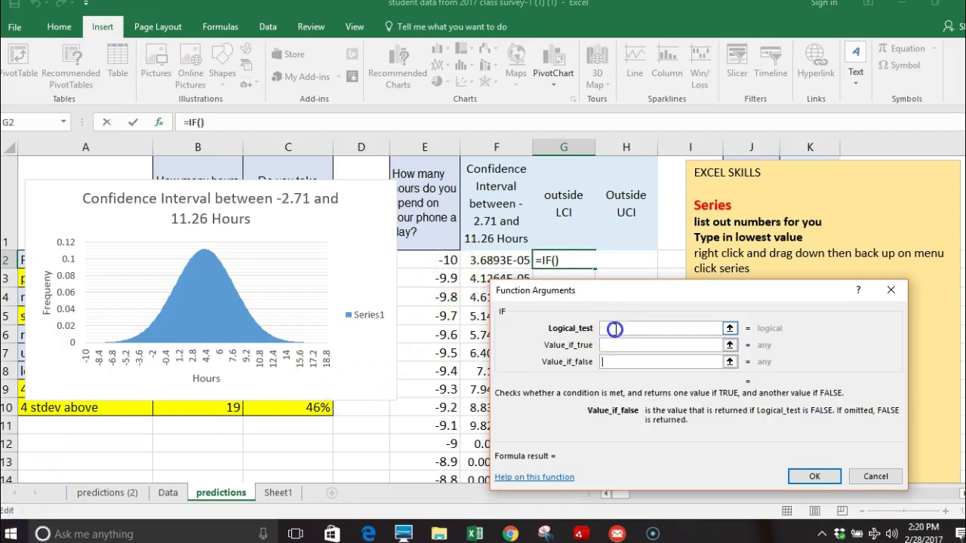
pyautogui.click(615, 329)
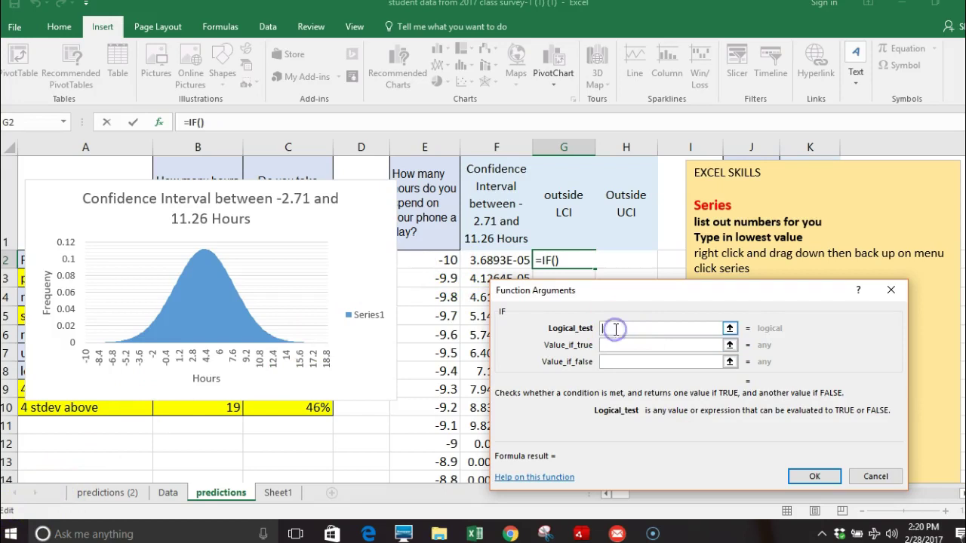
pyautogui.click(446, 260)
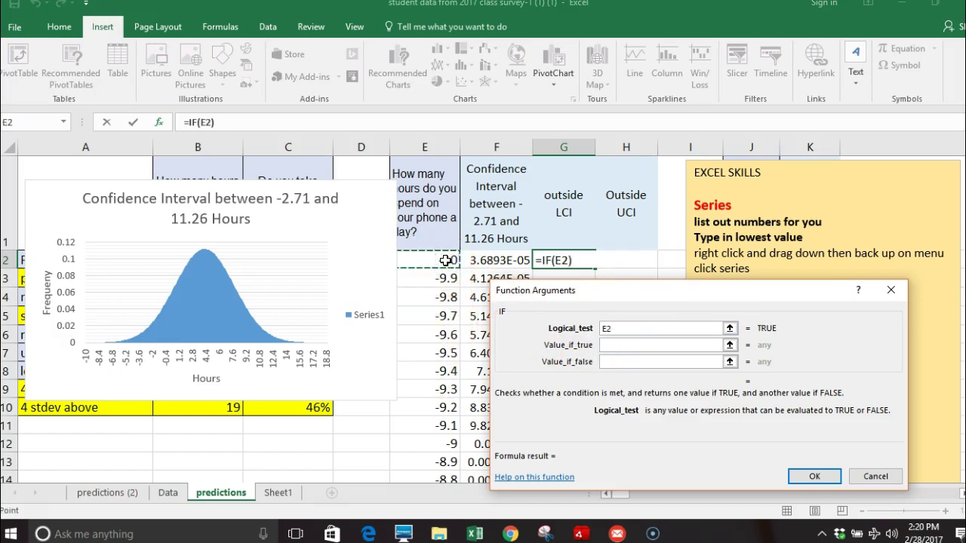
pyautogui.write('<=')
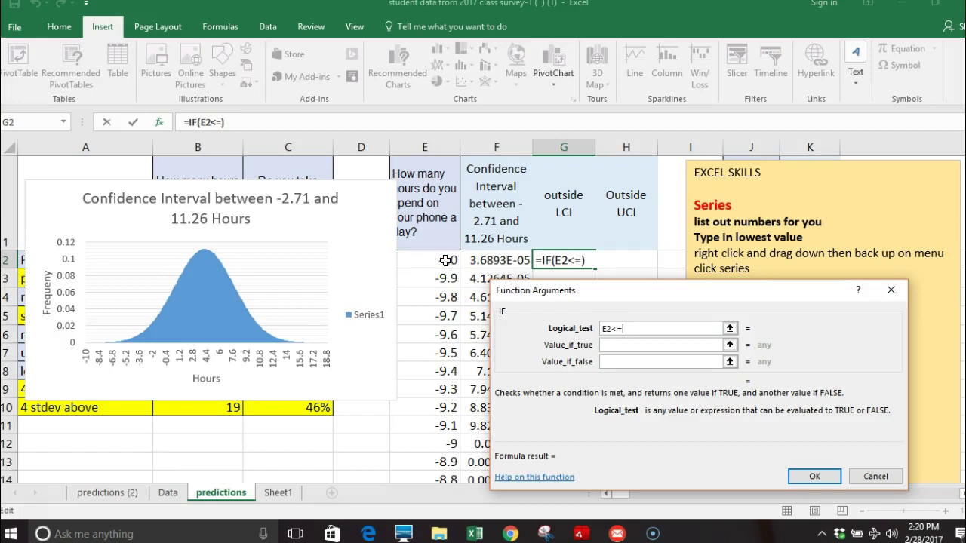
pyautogui.click(347, 185)
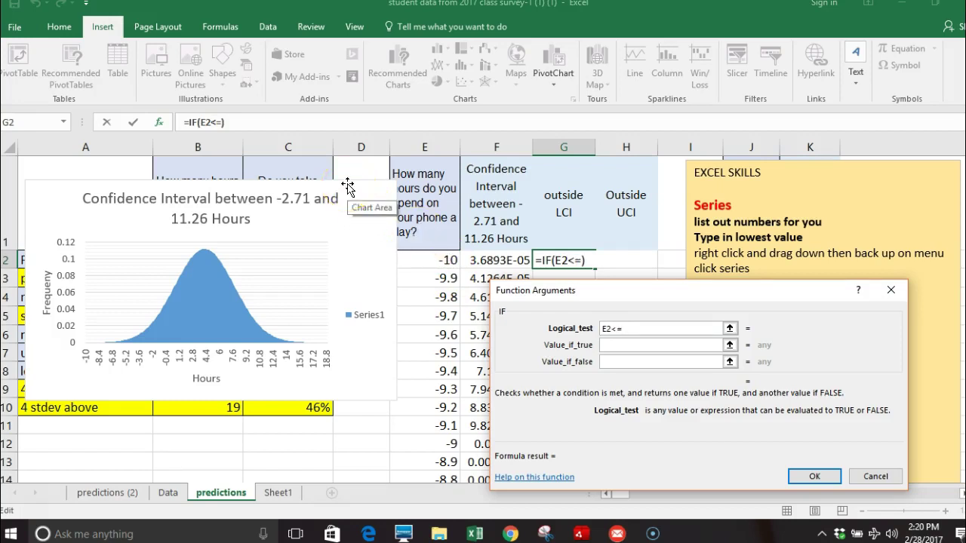
pyautogui.moveTo(347, 185); pyautogui.dragTo(501, 228)
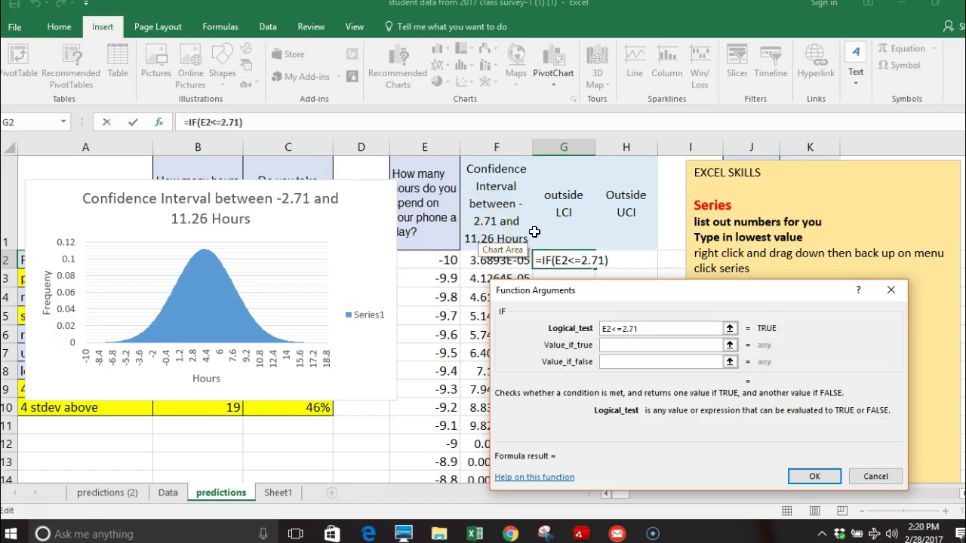
# - Set the true value to F2 and the false value to "", then confirm the formula
pyautogui.click(615, 345)
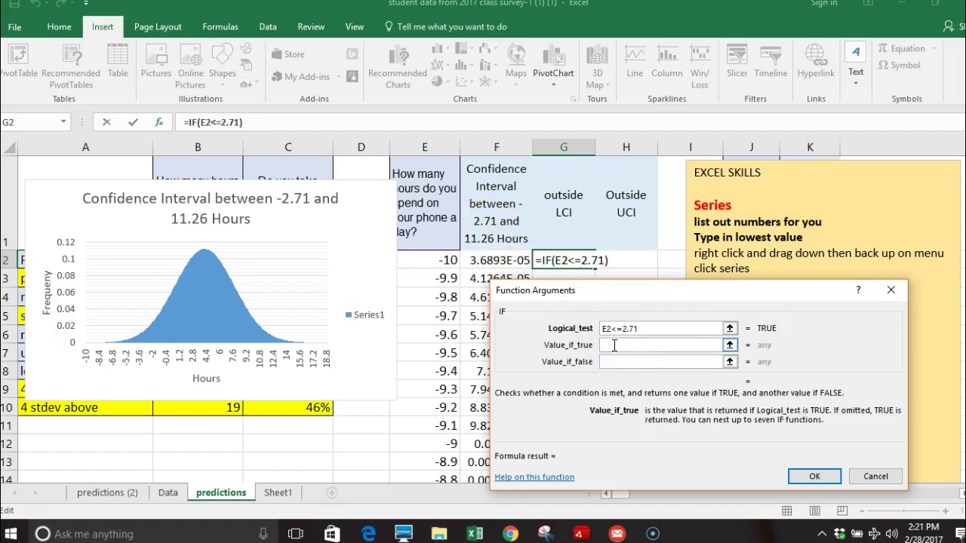
pyautogui.click(512, 265)
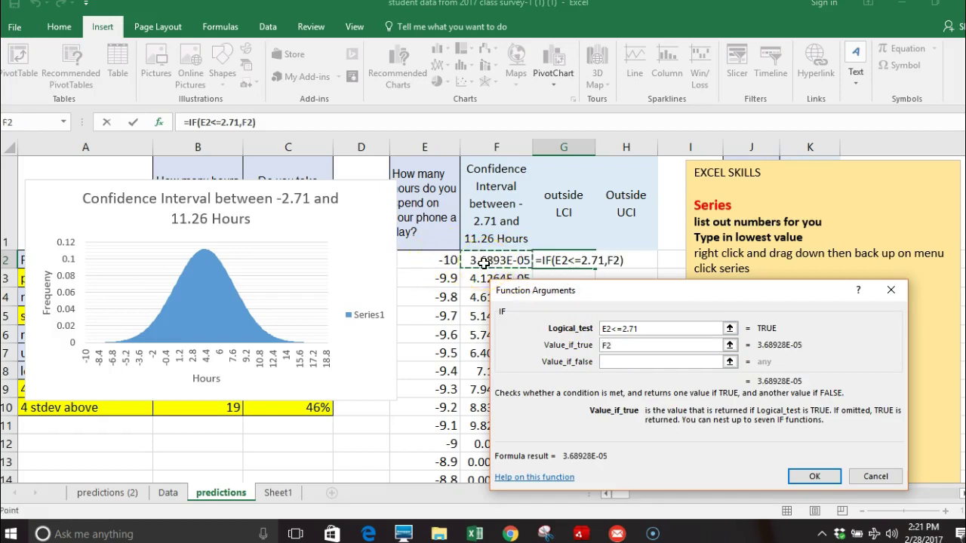
pyautogui.click(600, 310)
pyautogui.click(613, 367)
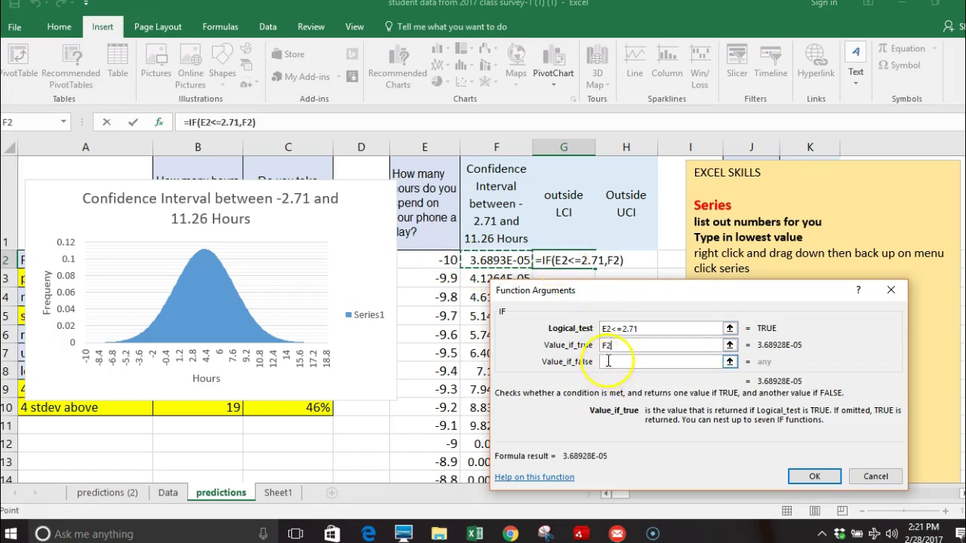
pyautogui.click(607, 362)
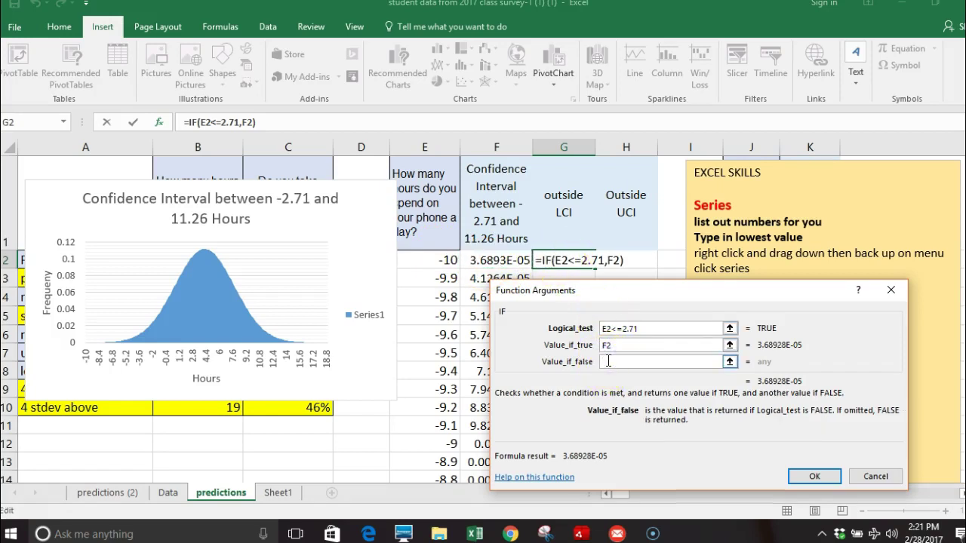
pyautogui.write('"')
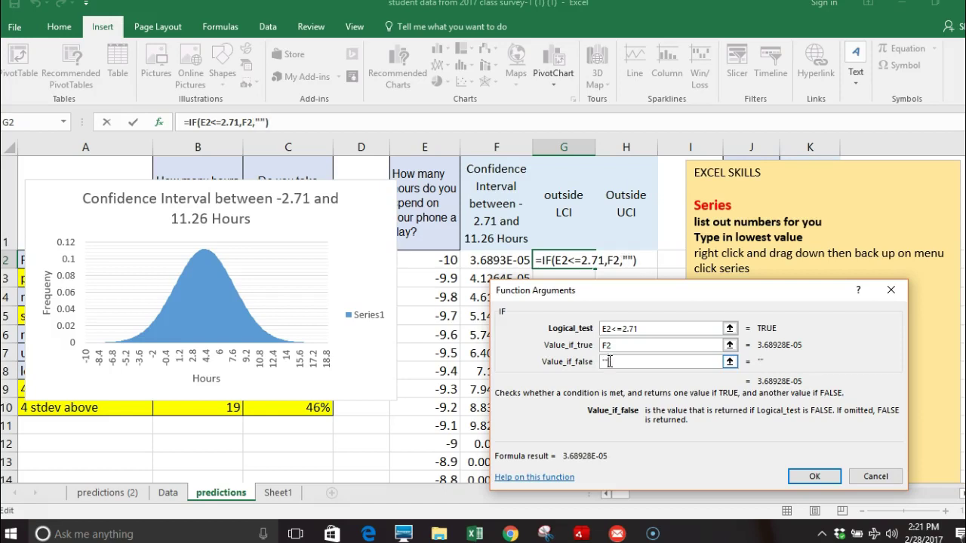
pyautogui.press('BackSpace')
pyautogui.press('BackSpace')
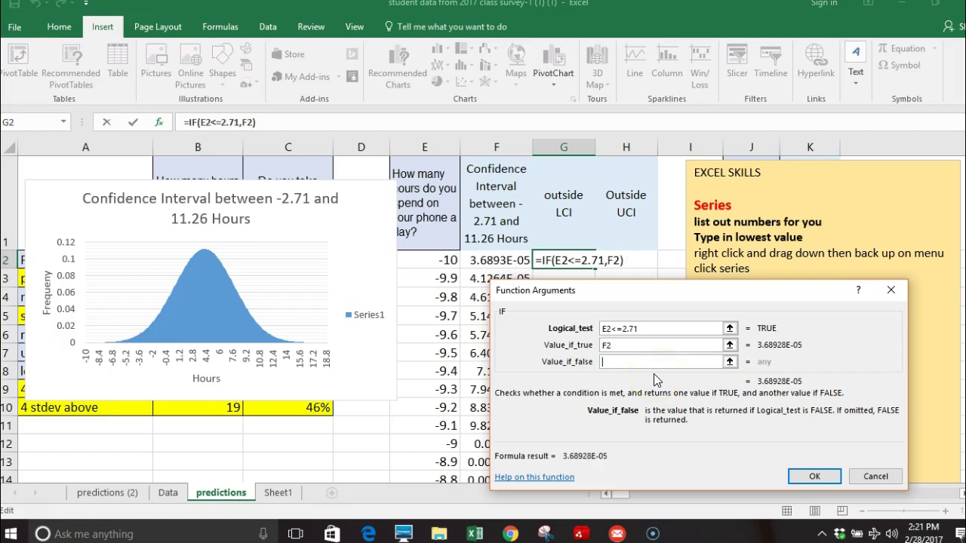
pyautogui.write('""')
pyautogui.click(596, 364)
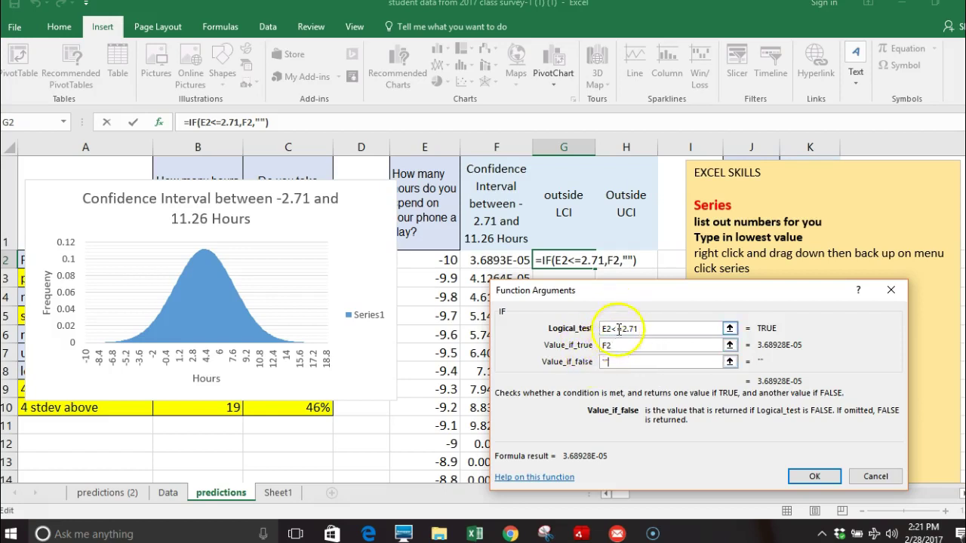
pyautogui.click(812, 477)
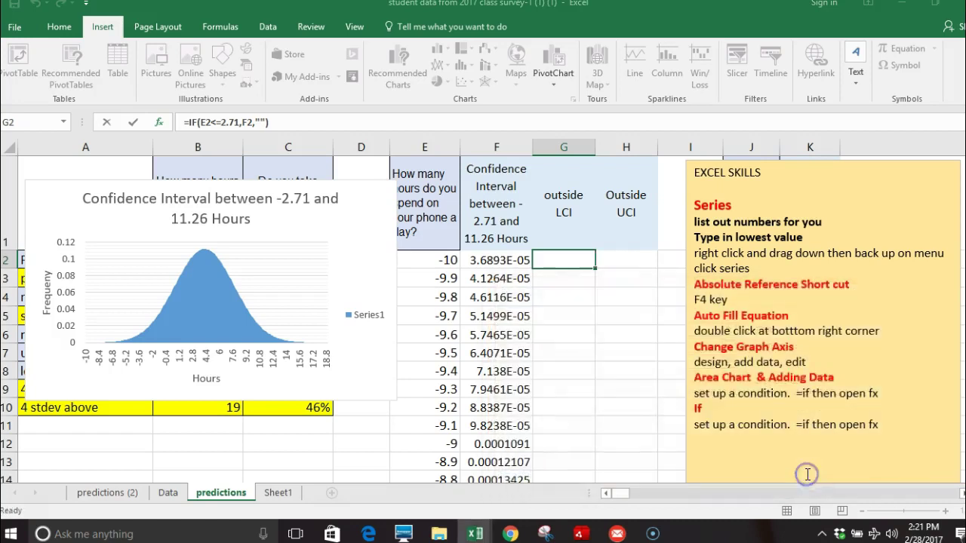
# - Copy the G2 IF formula down the whole of column G with the fill handle
pyautogui.click(579, 278)
pyautogui.click(583, 261)
pyautogui.doubleClick(595, 266)
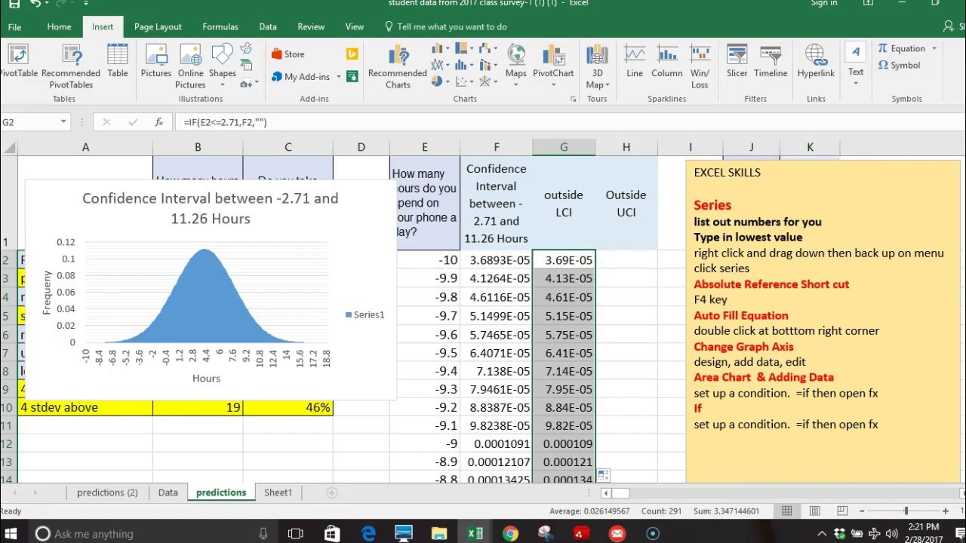
pyautogui.moveTo(965, 160)
pyautogui.mouseDown()
pyautogui.moveTo(965, 175)
pyautogui.moveTo(965, 158)
pyautogui.mouseUp()
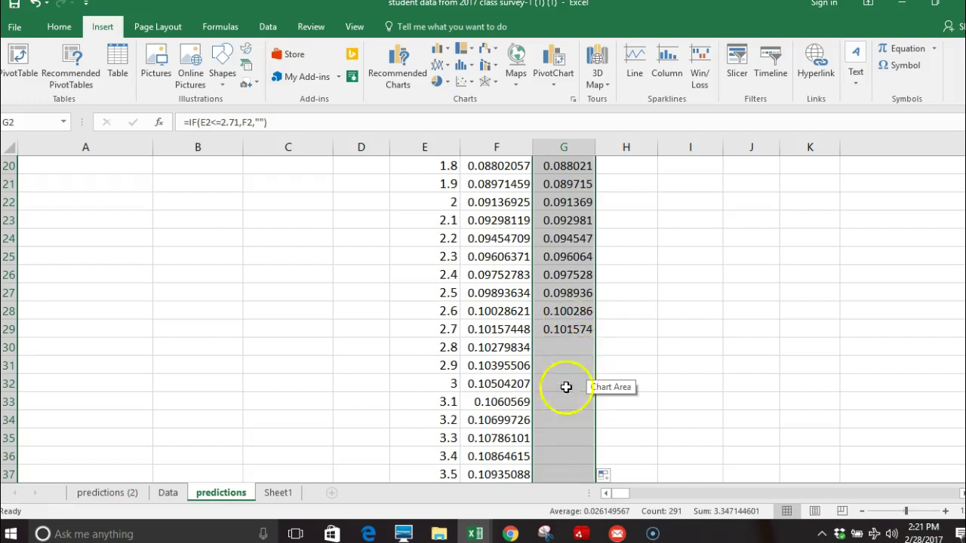
pyautogui.moveTo(965, 296); pyautogui.dragTo(965, 289)
pyautogui.click(620, 261)
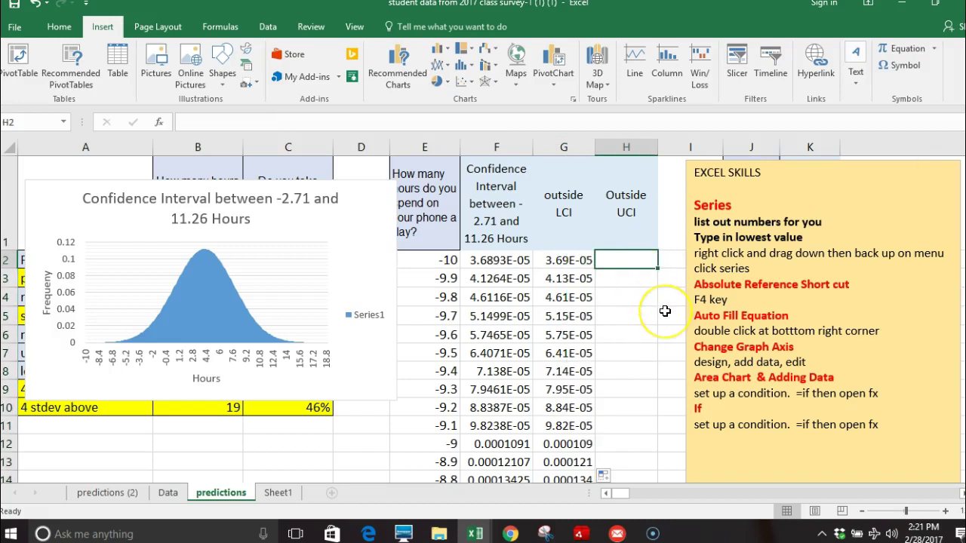
# - Enter =IF(E2>=11.26,F2,"") in H2 through the IF argument form
pyautogui.write('=')
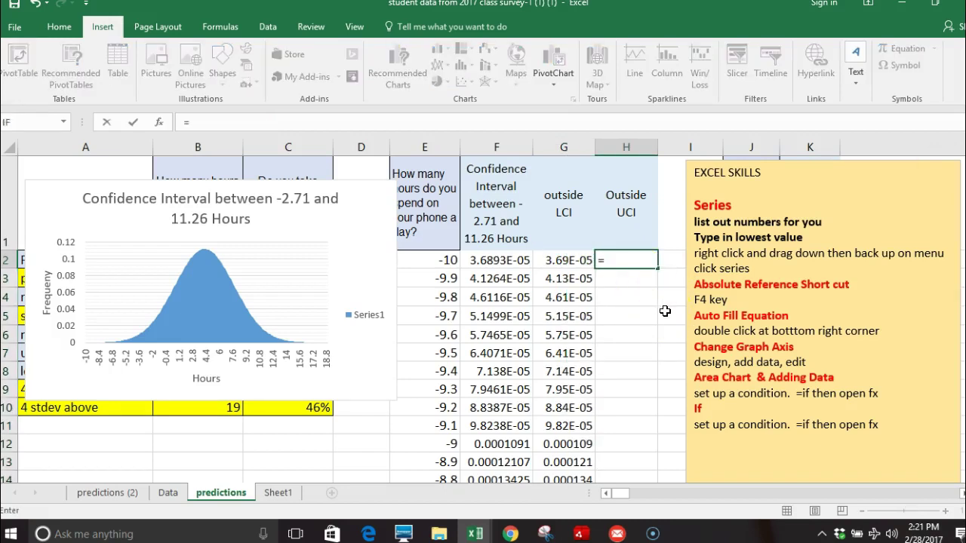
pyautogui.write('if')
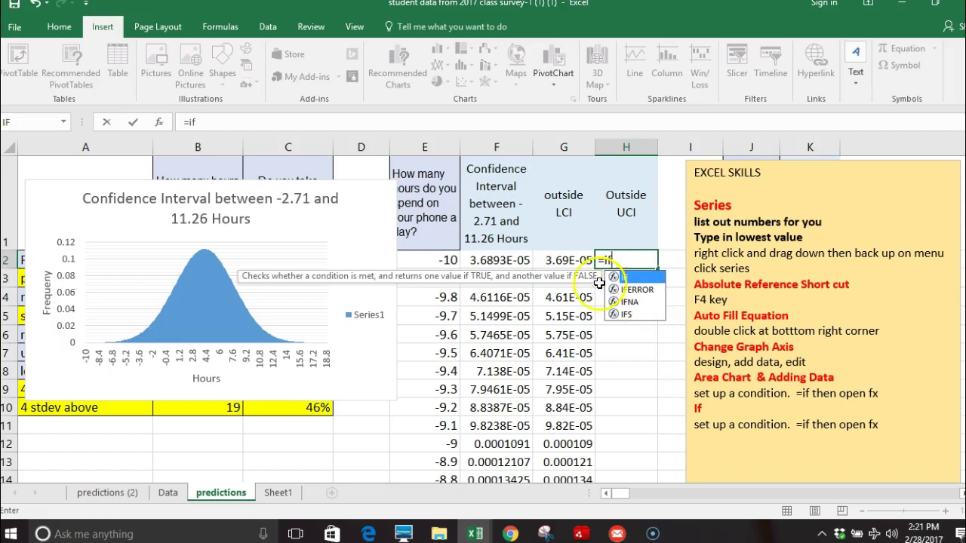
pyautogui.doubleClick(625, 277)
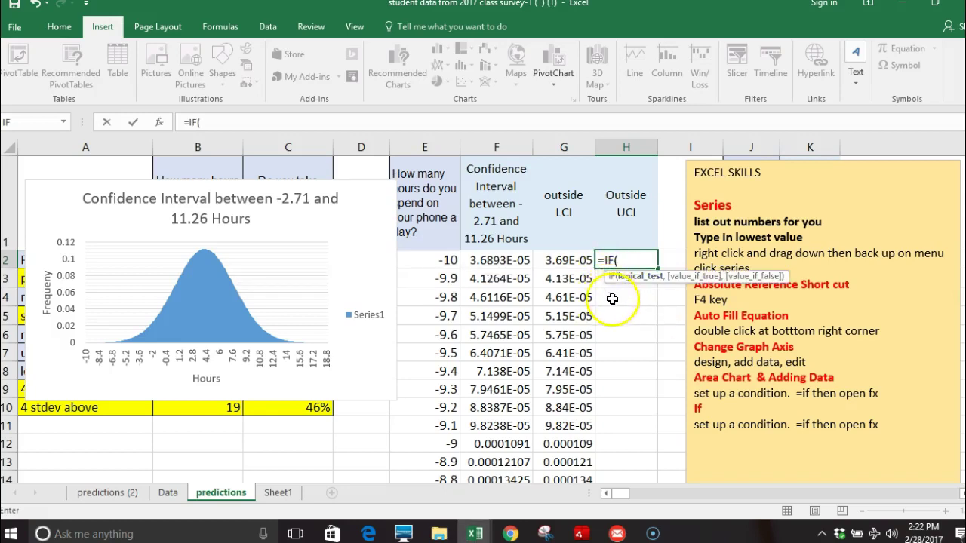
pyautogui.click(158, 122)
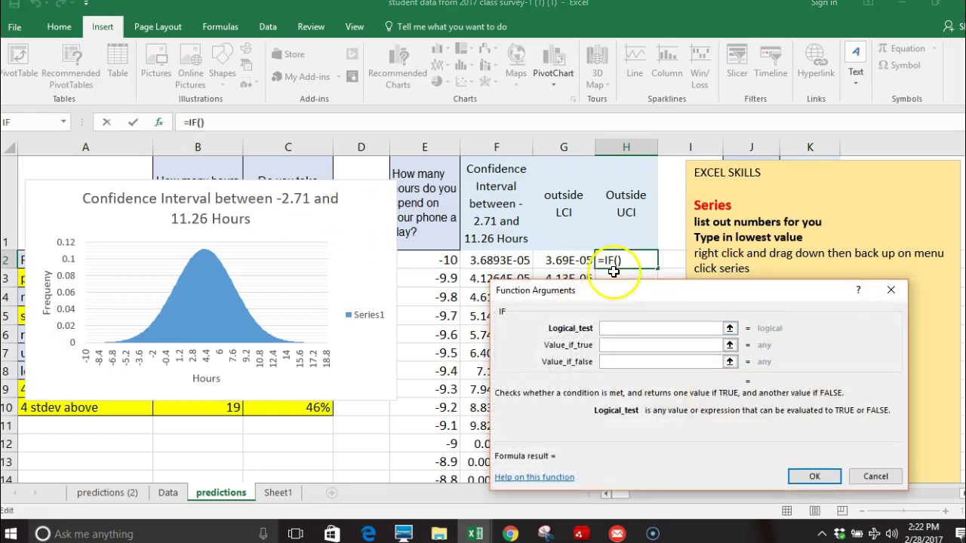
pyautogui.click(446, 260)
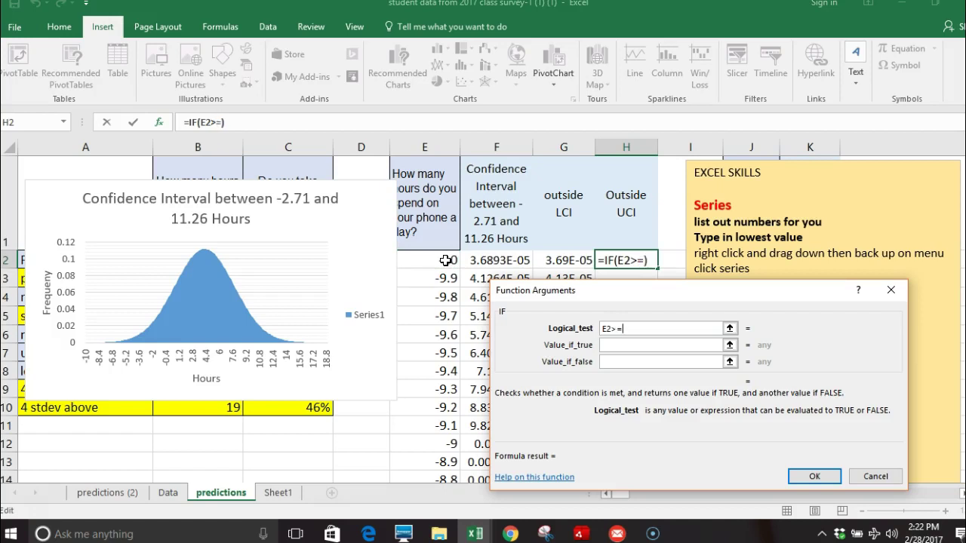
pyautogui.write('>=11.26')
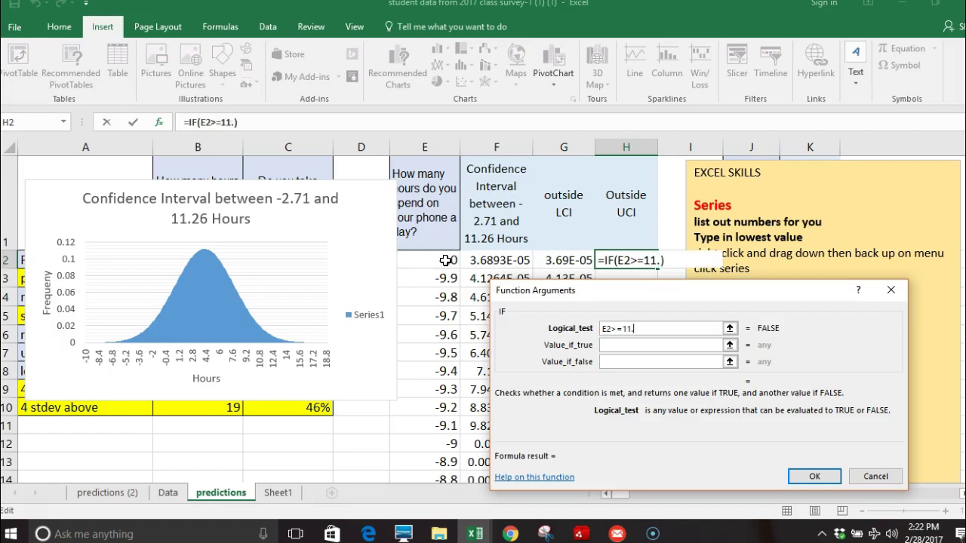
pyautogui.click(626, 346)
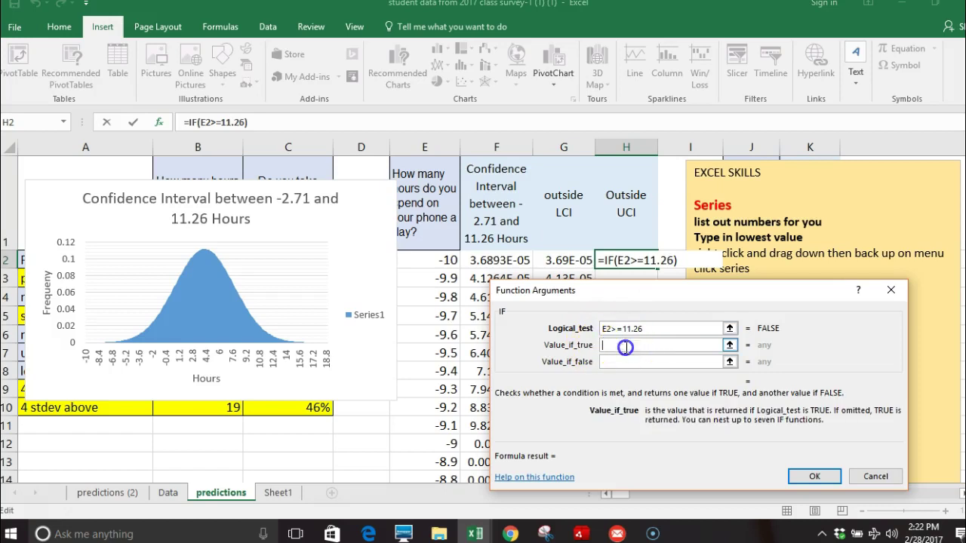
pyautogui.click(497, 263)
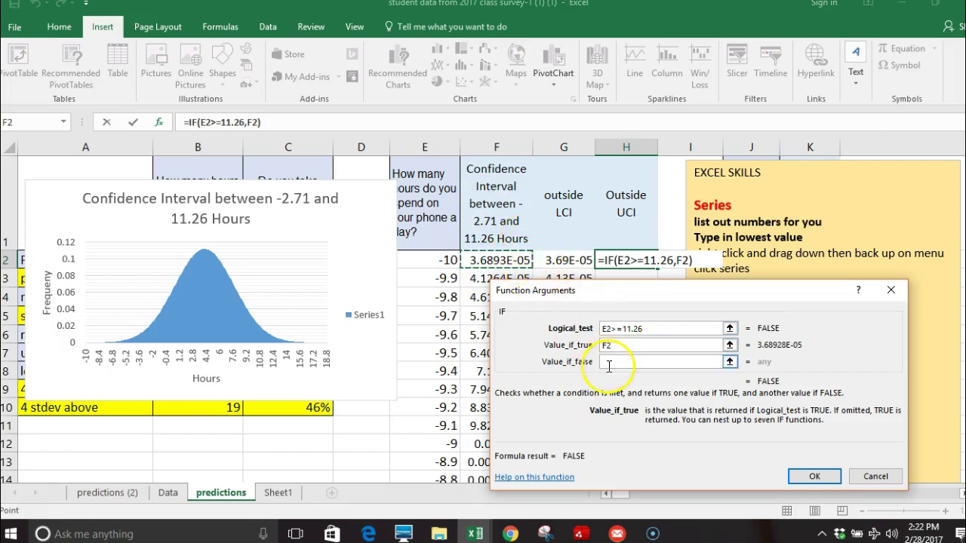
pyautogui.click(611, 362)
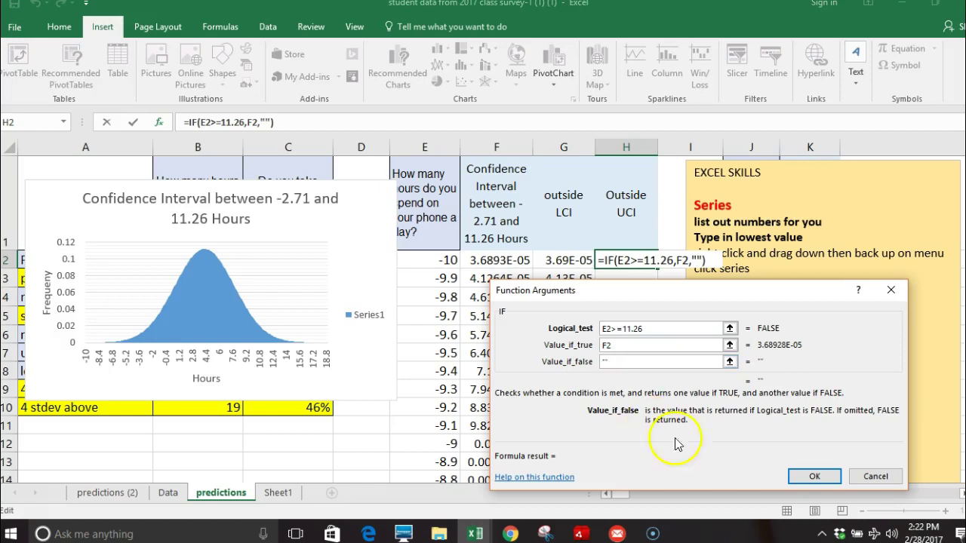
pyautogui.click(803, 477)
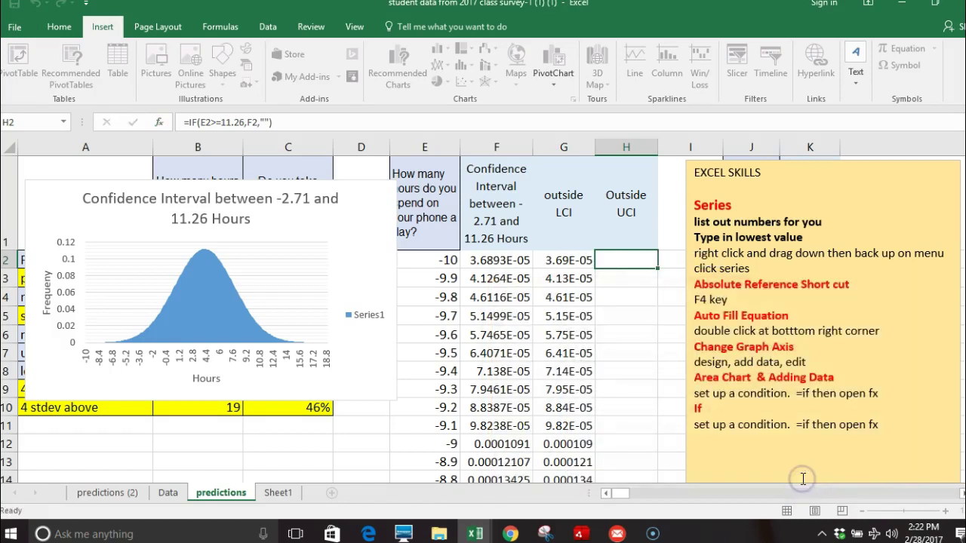
pyautogui.click(643, 278)
# - Fill the H2 formula down column H and scroll to check values from 11.3 hours
pyautogui.click(643, 262)
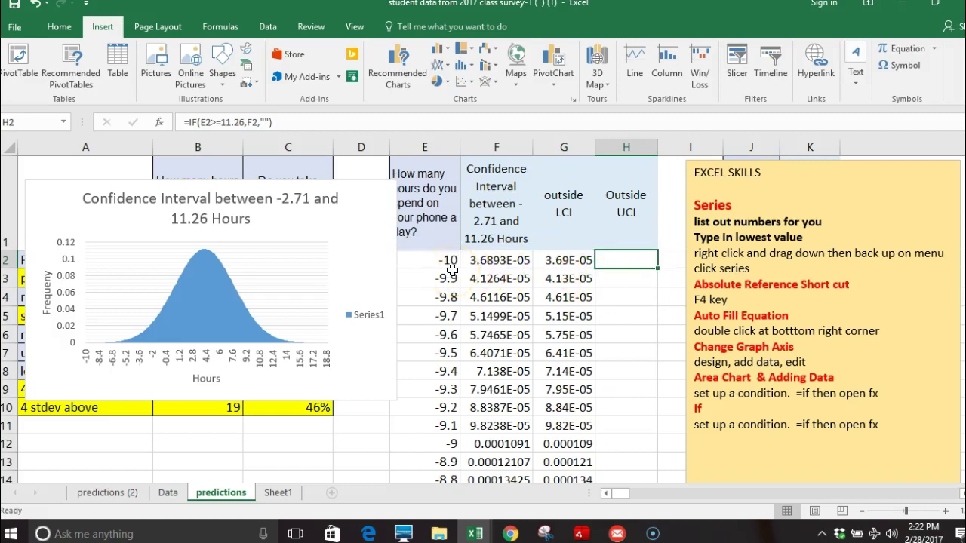
pyautogui.moveTo(657, 268)
pyautogui.mouseDown()
pyautogui.moveTo(660, 506)
pyautogui.moveTo(664, 88)
pyautogui.moveTo(651, 262)
pyautogui.mouseUp()
pyautogui.click(643, 264)
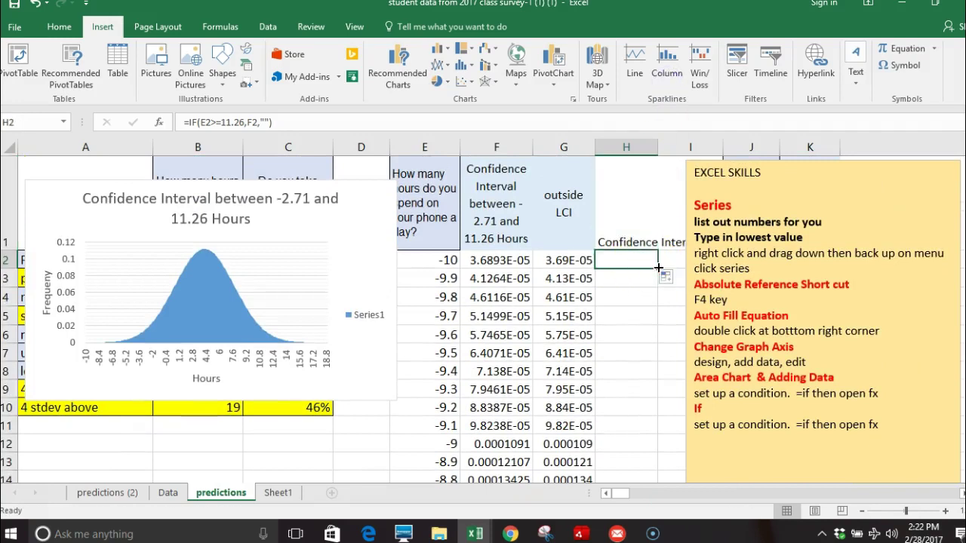
pyautogui.doubleClick(658, 267)
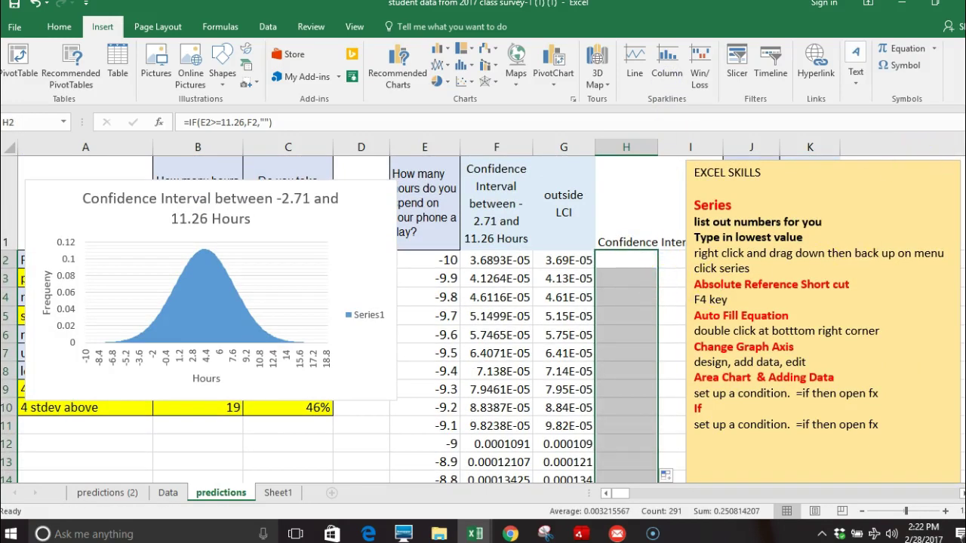
pyautogui.moveTo(960, 264); pyautogui.dragTo(960, 306)
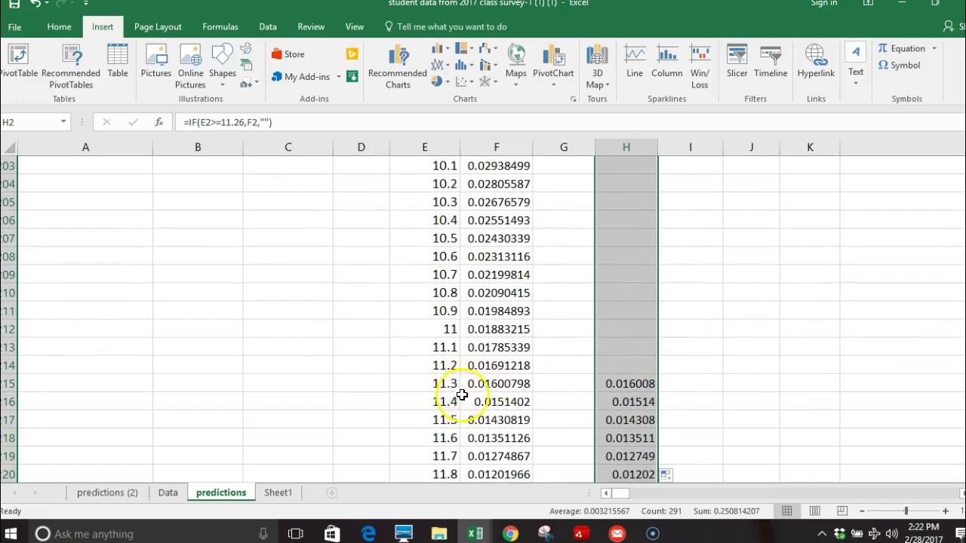
pyautogui.moveTo(962, 382); pyautogui.dragTo(961, 371)
# - Select header cell H1 to relabel it as 'outside UCI'
pyautogui.click(625, 324)
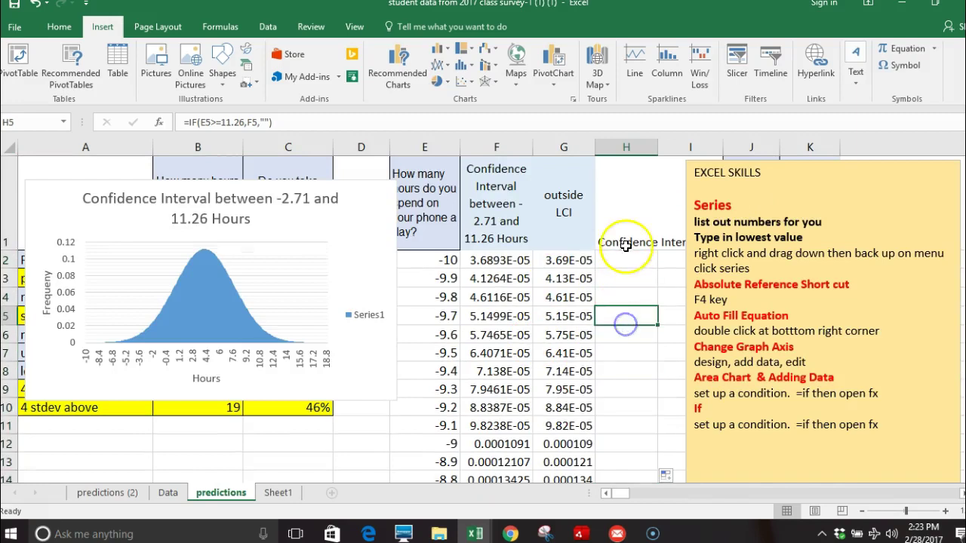
pyautogui.click(625, 239)
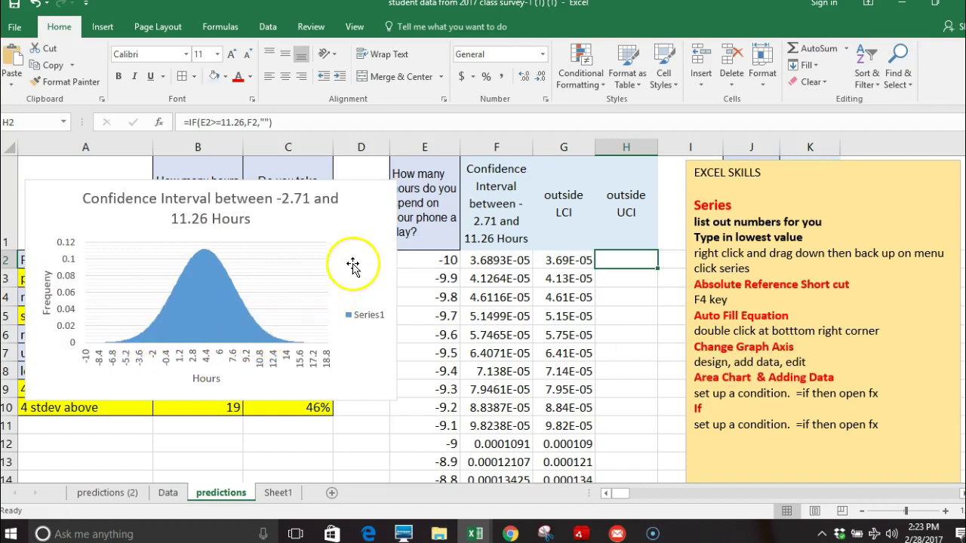
# - Add an 'outside LCI' series to the chart, named from G1 with values G2:G292
pyautogui.click(375, 224)
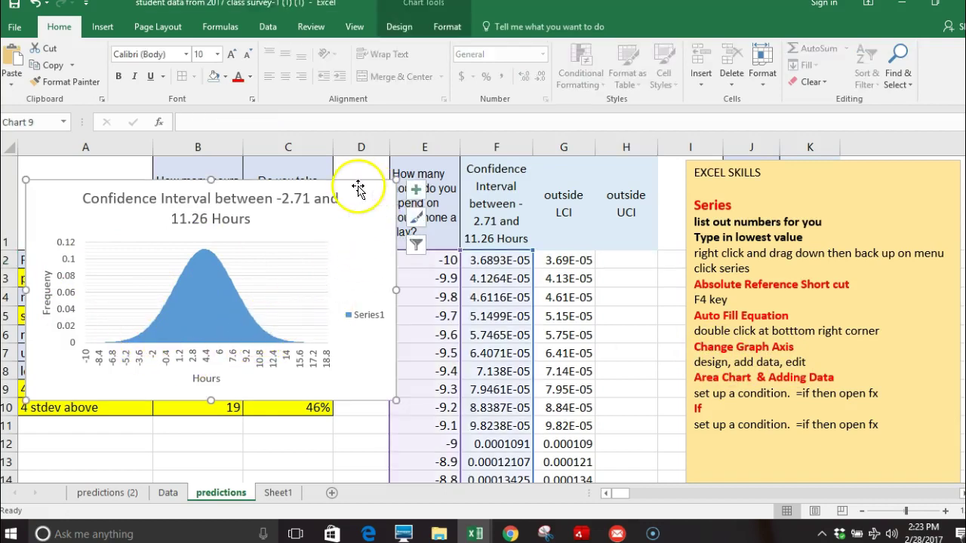
pyautogui.click(400, 30)
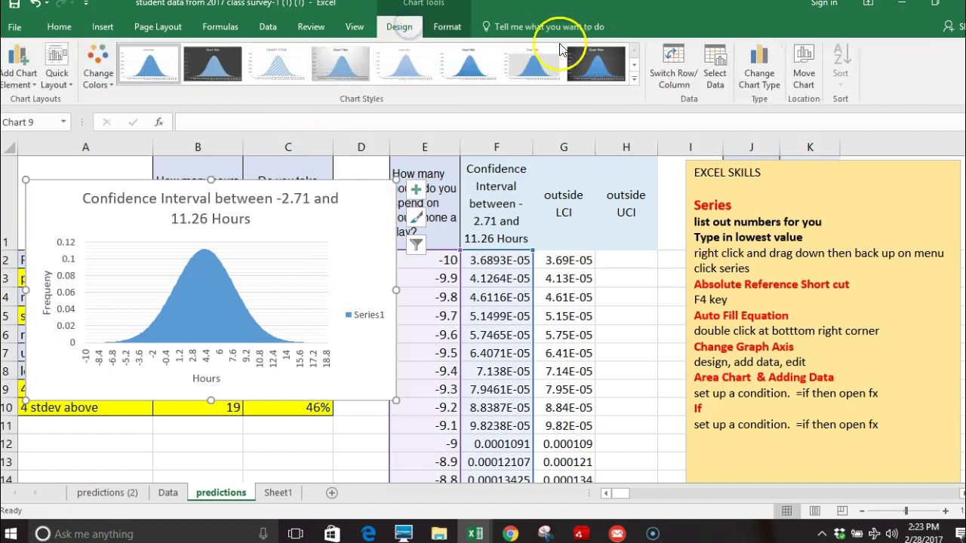
pyautogui.click(714, 62)
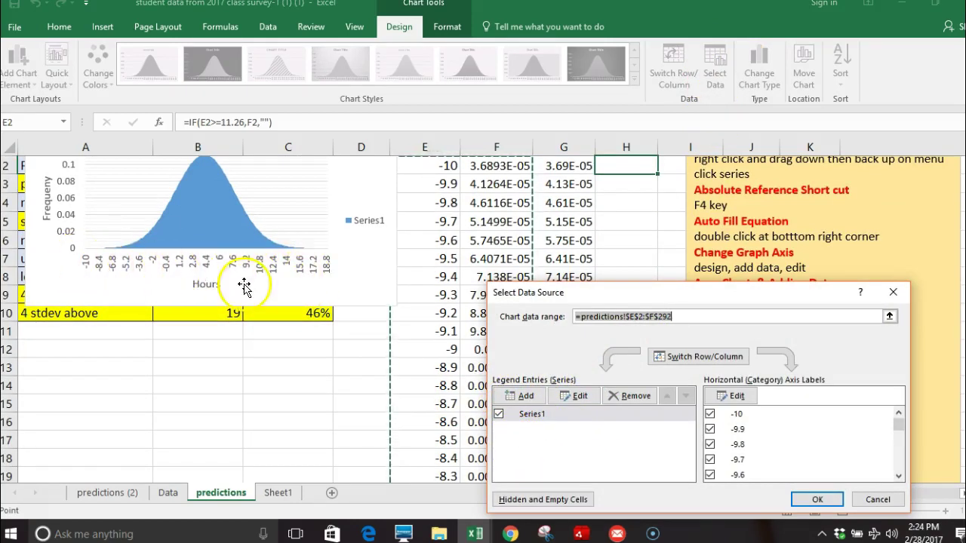
pyautogui.click(520, 398)
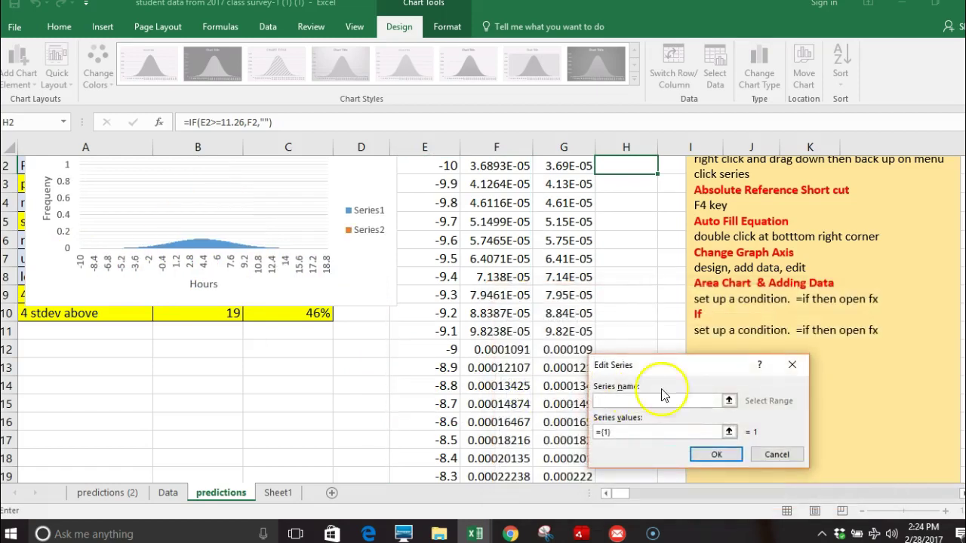
pyautogui.scroll(1, 936, 167)
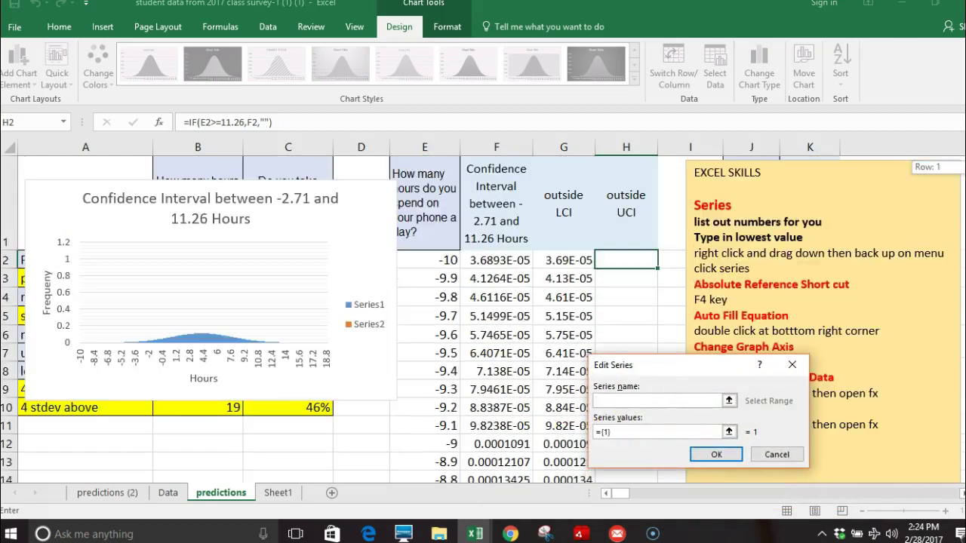
pyautogui.click(558, 206)
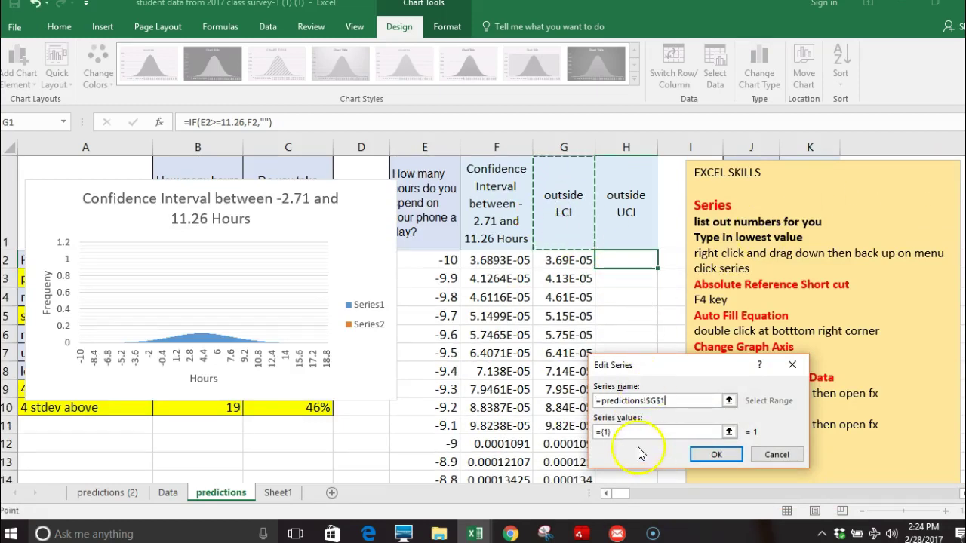
pyautogui.click(621, 434)
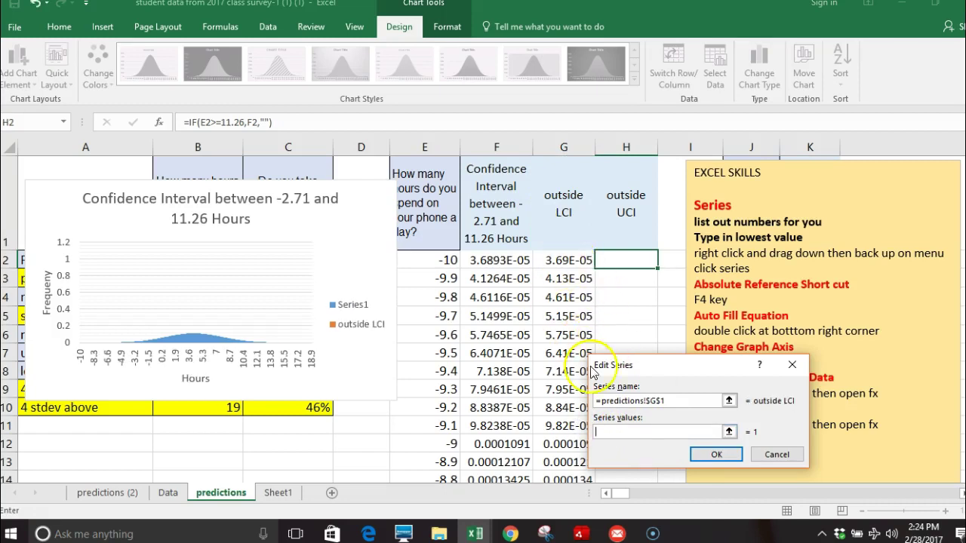
pyautogui.click(569, 261)
pyautogui.click(568, 261)
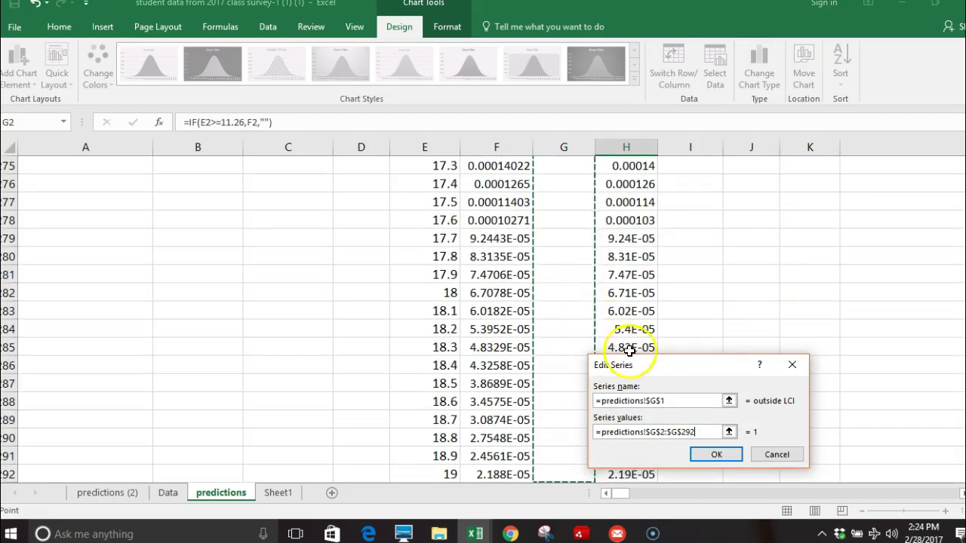
pyautogui.click(717, 456)
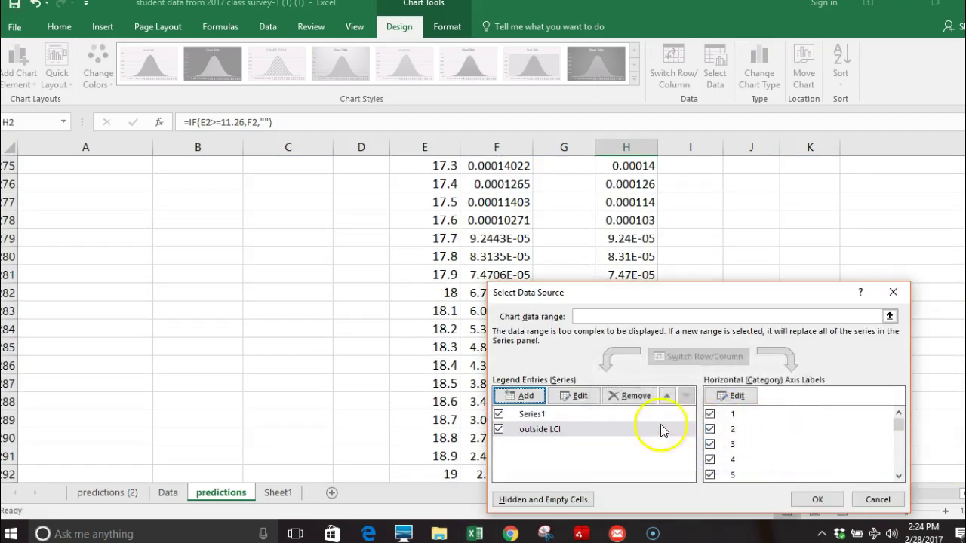
# - Add the 'outside UCI' series, named from H1 with values H2:H292, and apply
pyautogui.click(528, 396)
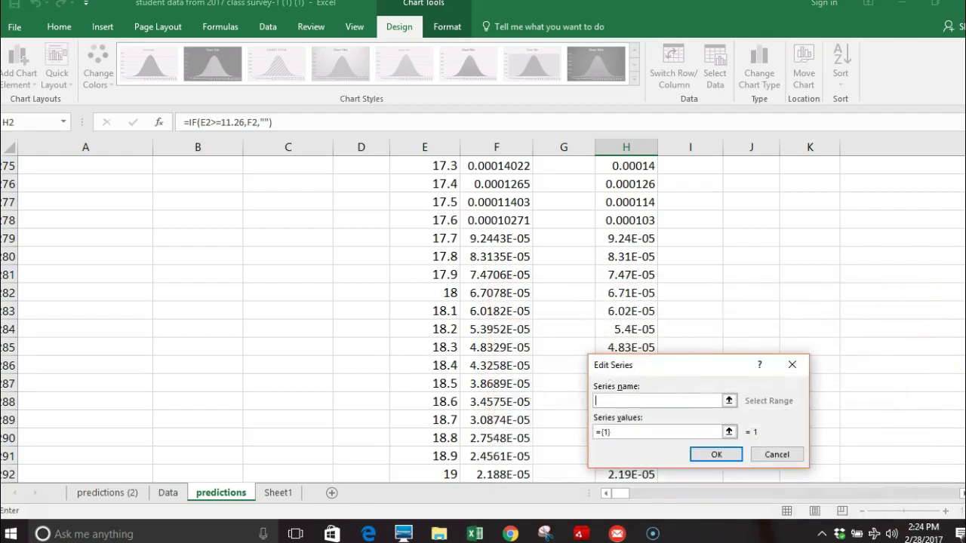
pyautogui.scroll(20, 913, 197)
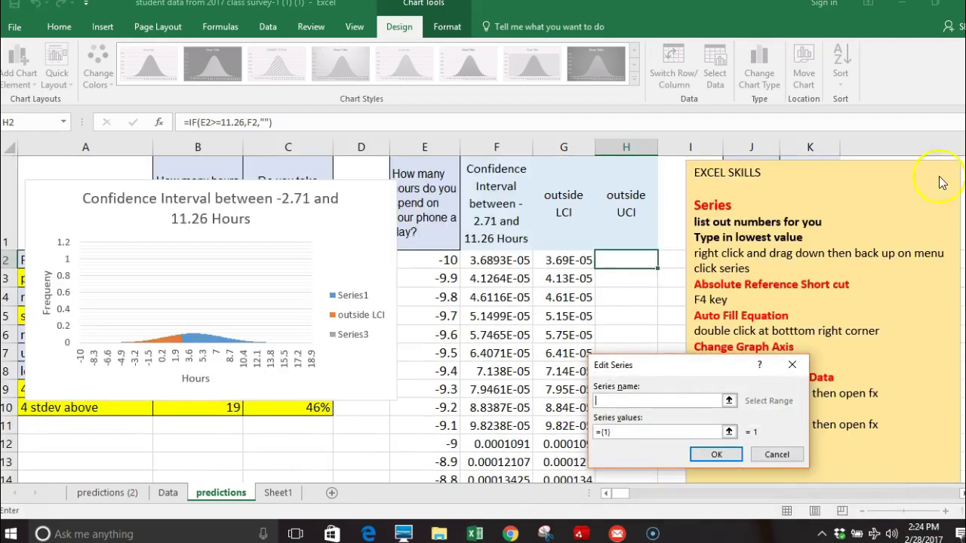
pyautogui.click(627, 220)
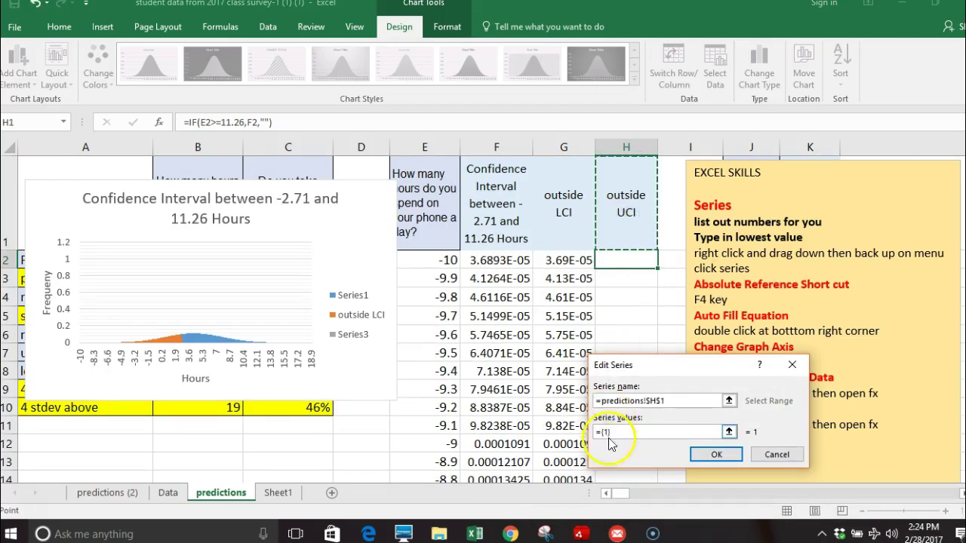
pyautogui.press('BackSpace')
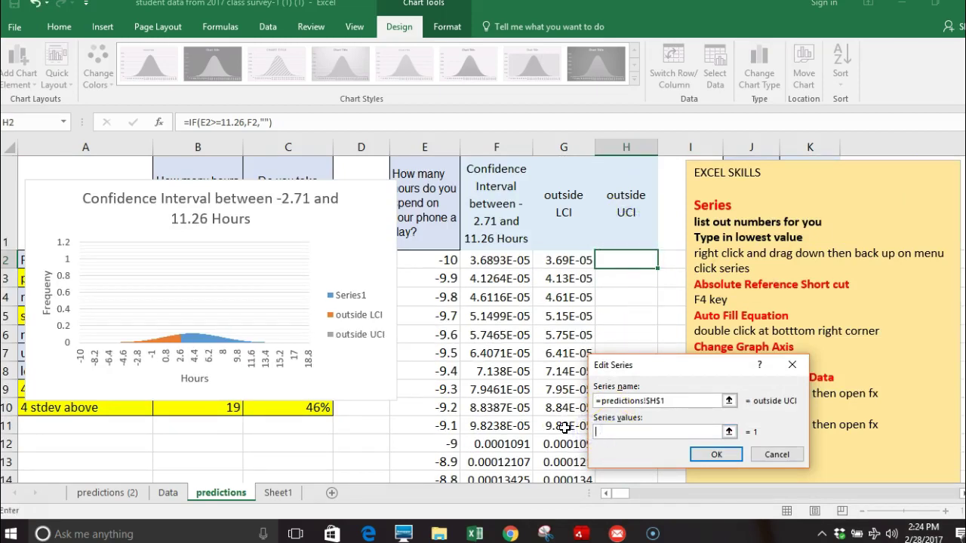
pyautogui.click(617, 261)
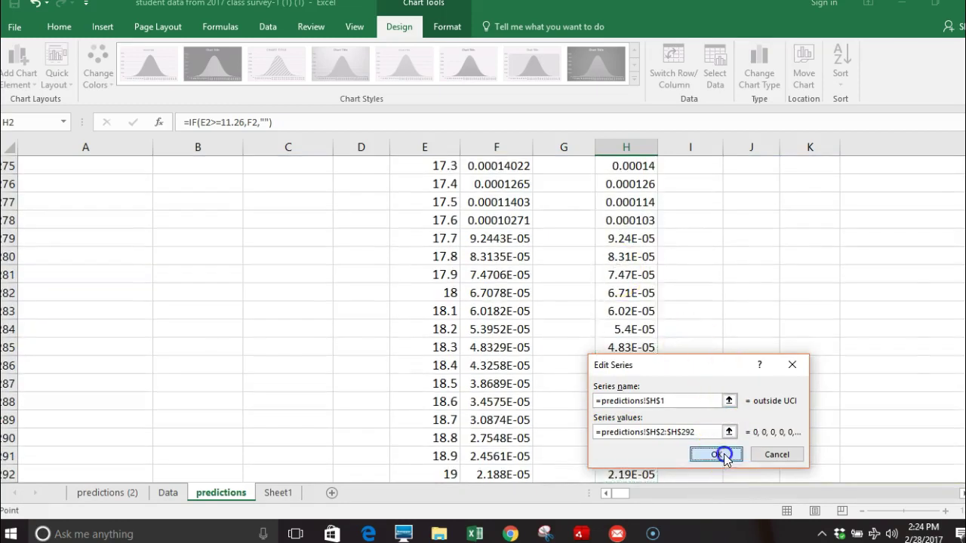
pyautogui.click(717, 454)
pyautogui.click(831, 498)
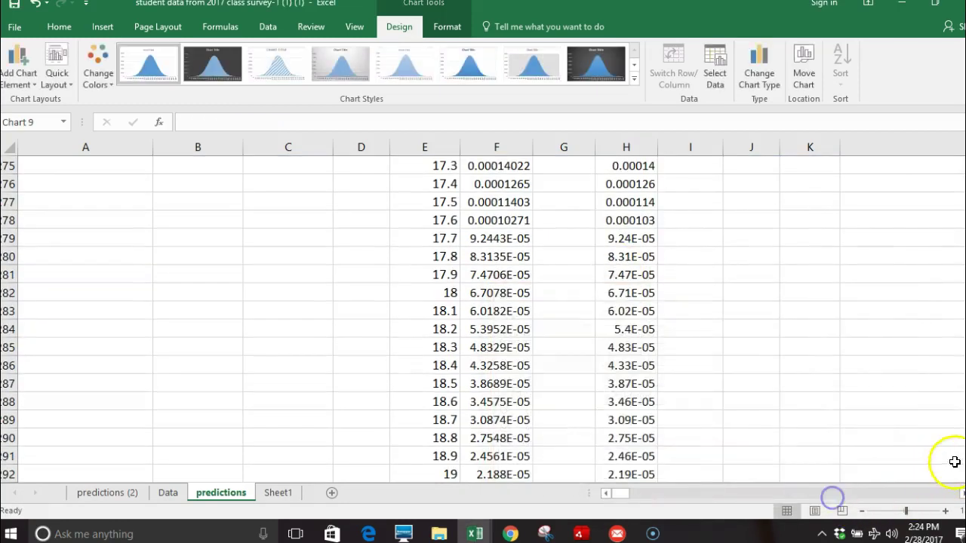
pyautogui.moveTo(960, 422); pyautogui.dragTo(960, 151)
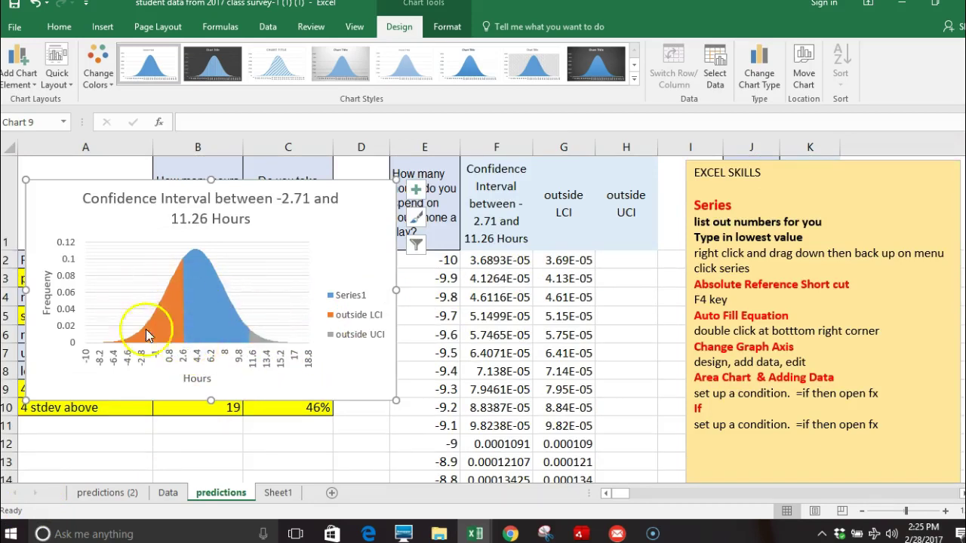
pyautogui.moveTo(176, 188); pyautogui.dragTo(132, 220)
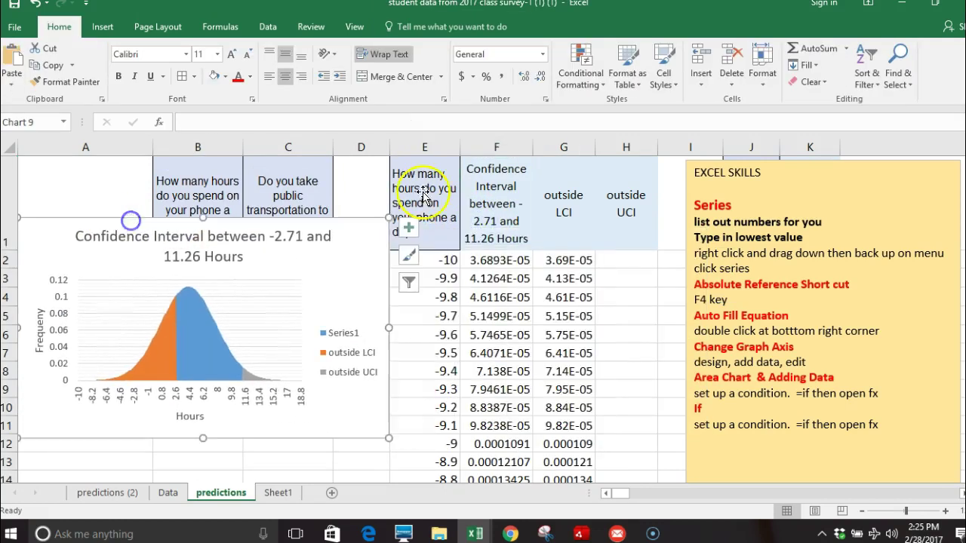
pyautogui.click(496, 222)
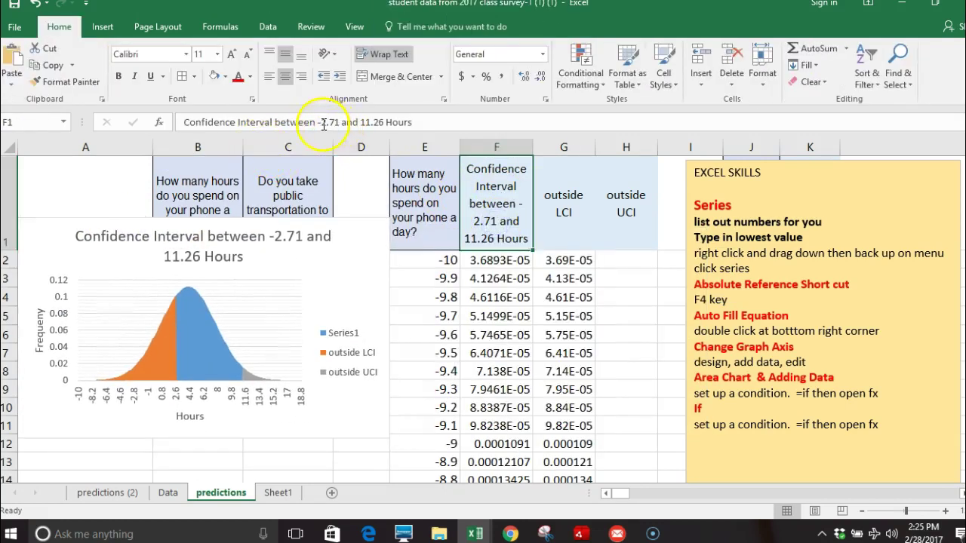
pyautogui.click(499, 260)
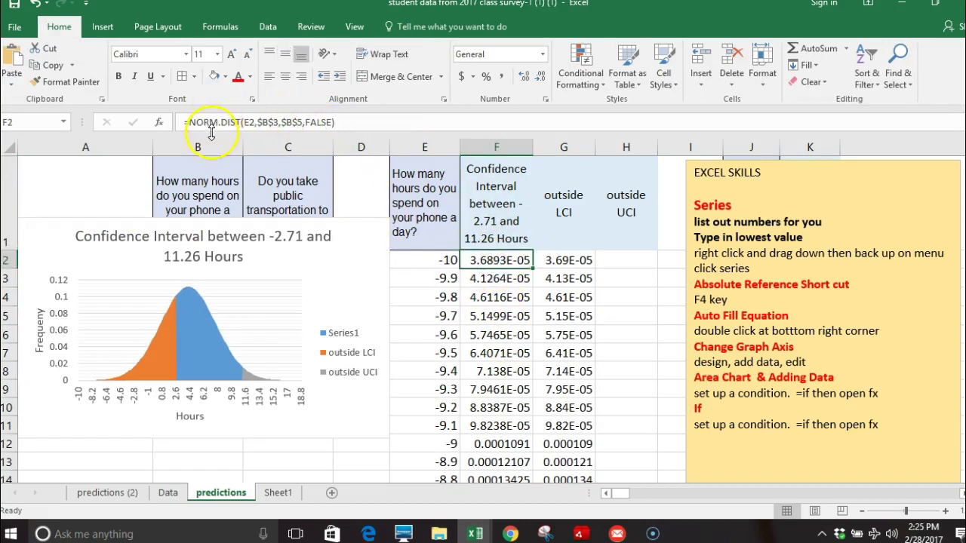
pyautogui.click(160, 124)
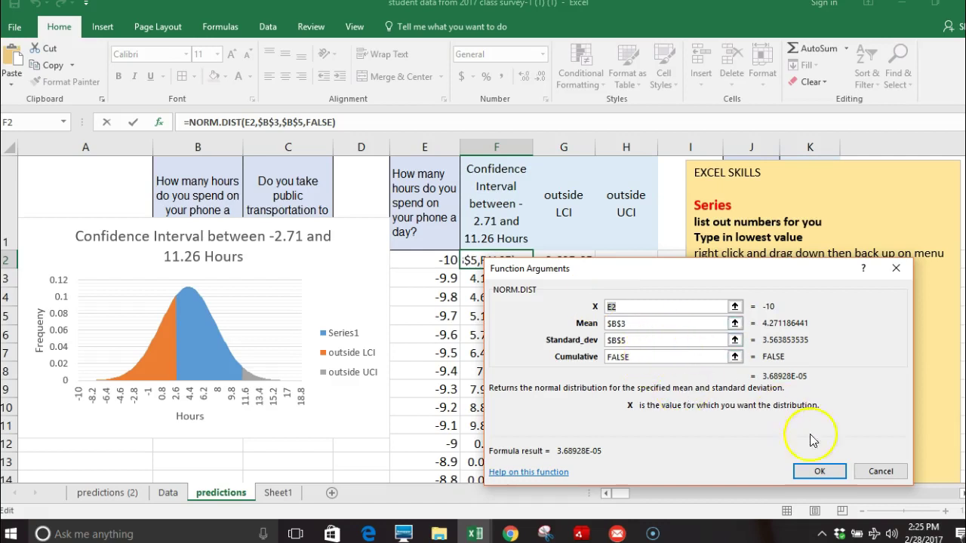
pyautogui.click(878, 472)
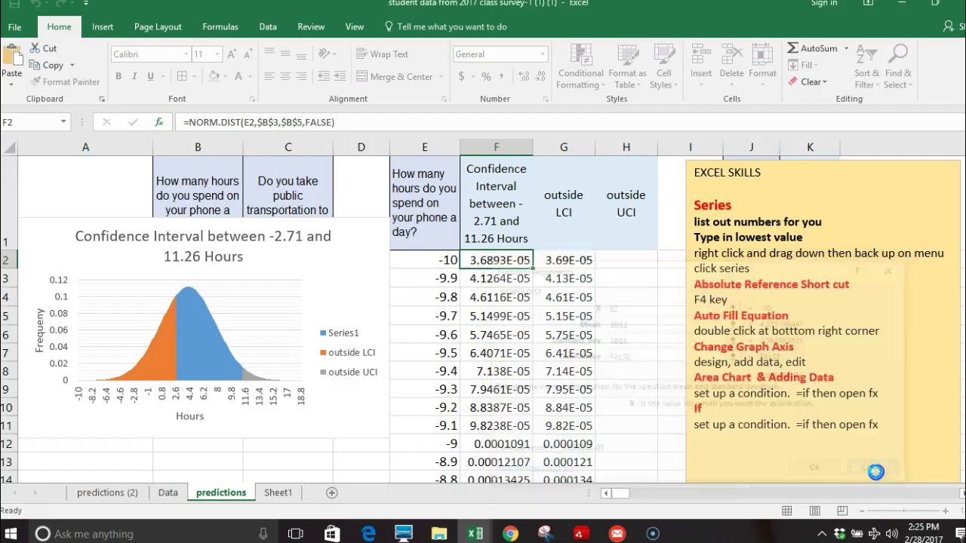
# - Change G2's IF test to E2<=-2.71 and fill the formula down column G
pyautogui.click(569, 262)
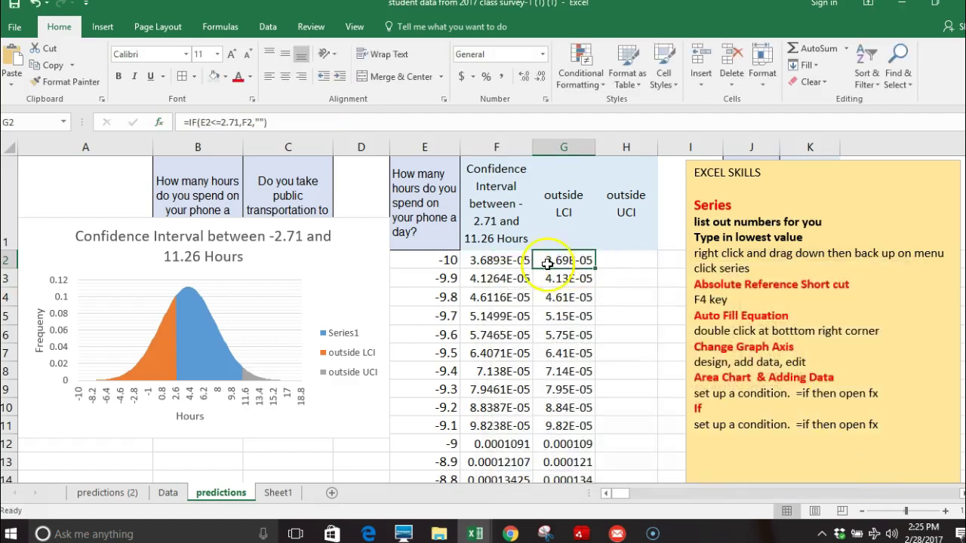
pyautogui.click(157, 122)
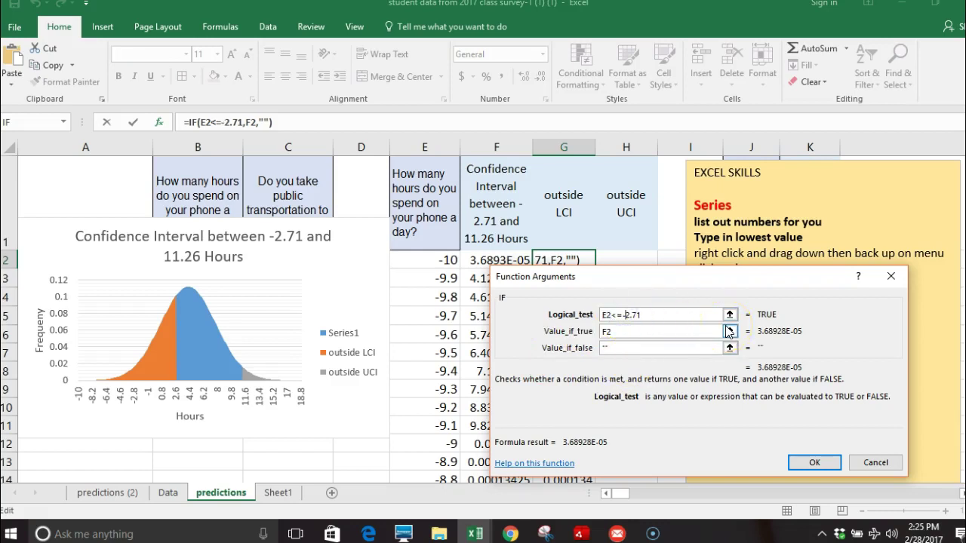
pyautogui.click(814, 462)
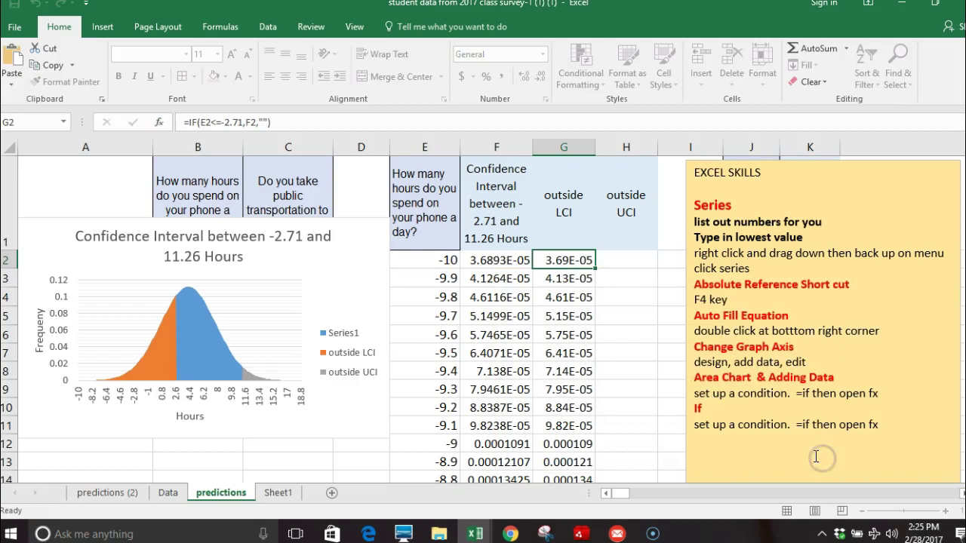
pyautogui.doubleClick(594, 270)
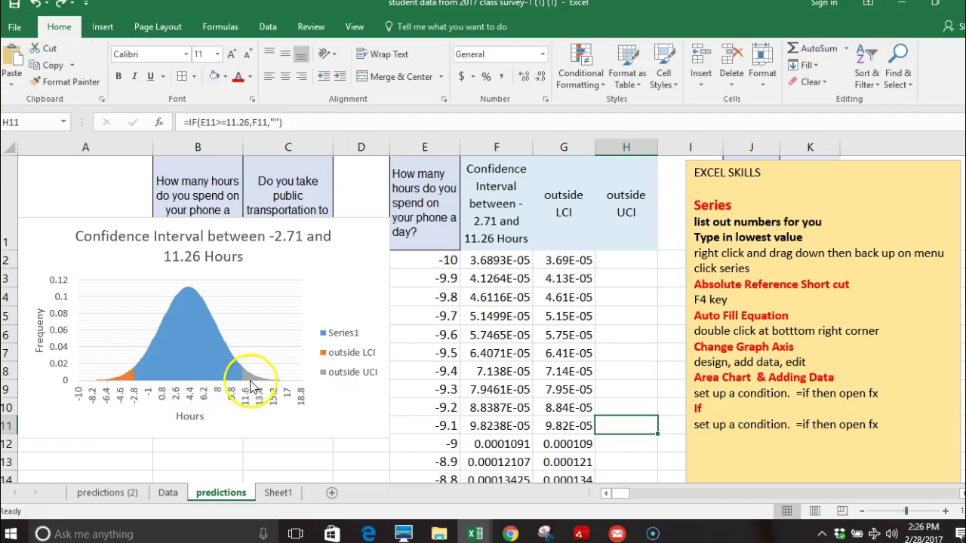
# - Fill the outside LCI tail series with yellow
pyautogui.click(124, 378)
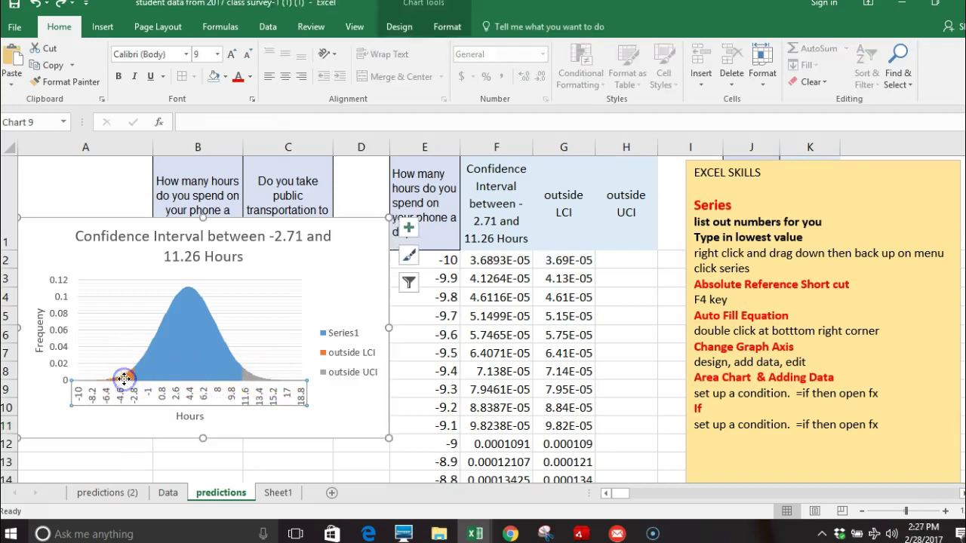
pyautogui.doubleClick(125, 375)
pyautogui.click(130, 372)
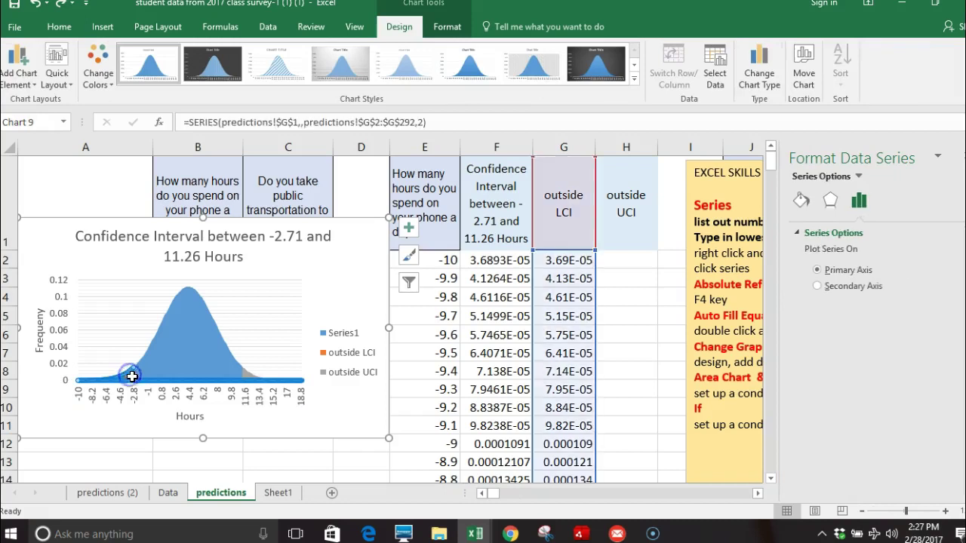
pyautogui.click(806, 202)
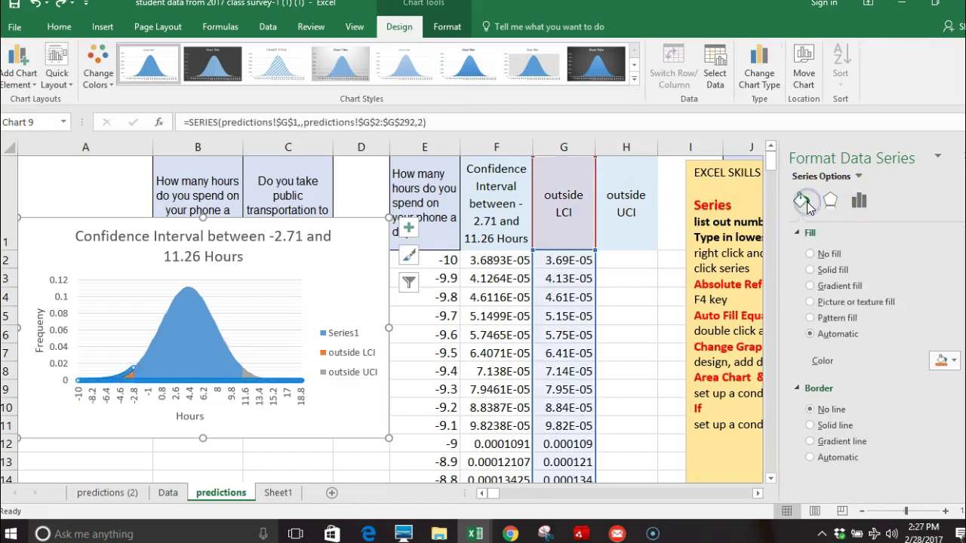
pyautogui.click(955, 361)
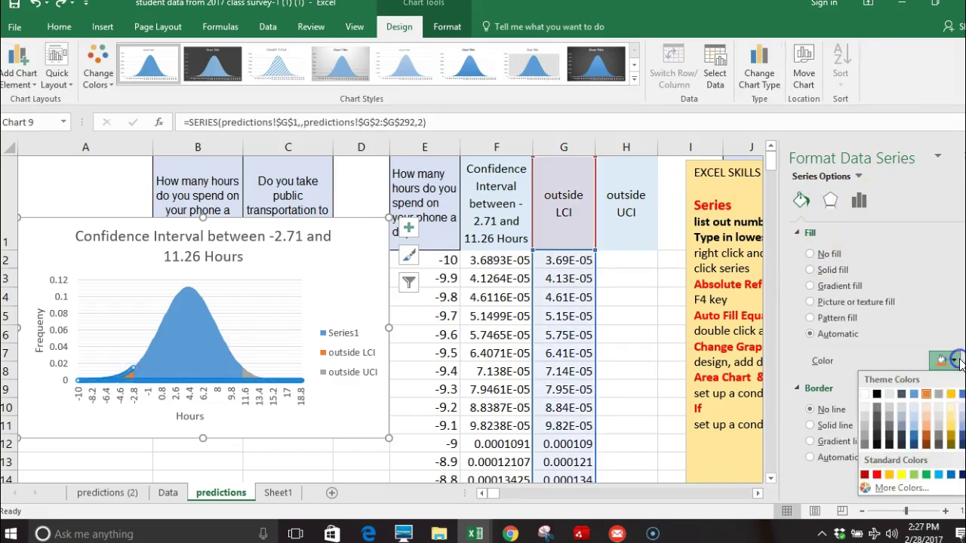
pyautogui.click(901, 474)
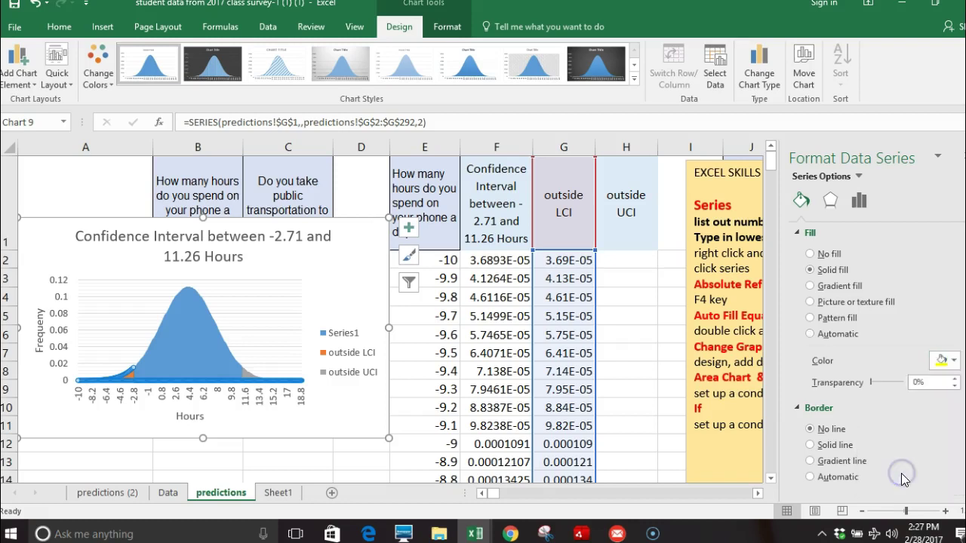
# - Fill the outside UCI tail series with yellow as well
pyautogui.click(244, 375)
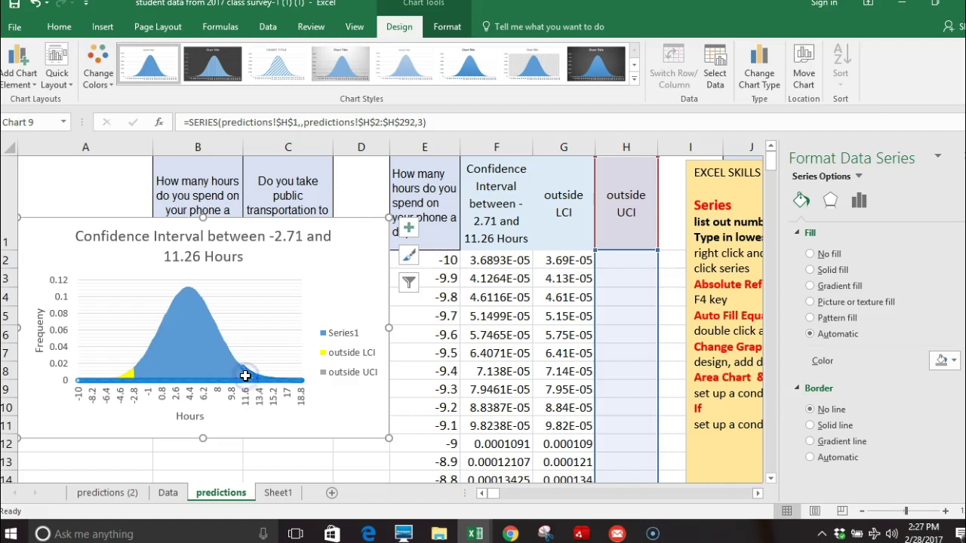
pyautogui.click(944, 361)
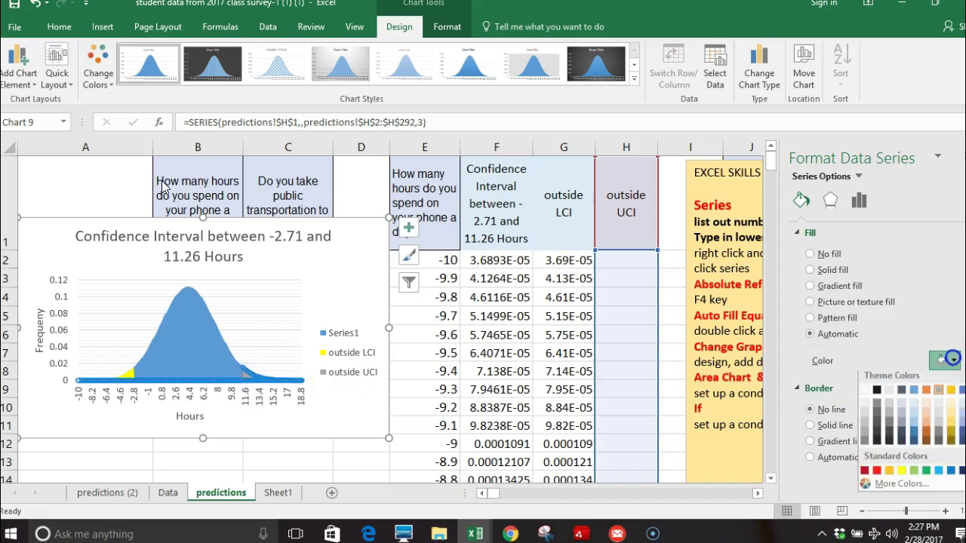
pyautogui.click(901, 474)
pyautogui.click(347, 397)
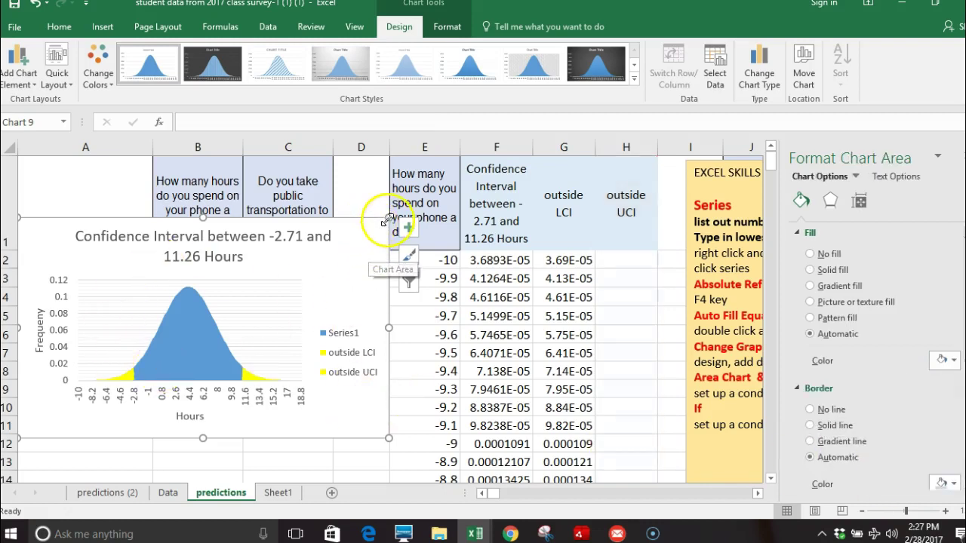
# - Make the bell-curve chart wider and taller and delete its legend
pyautogui.moveTo(386, 219); pyautogui.dragTo(434, 193)
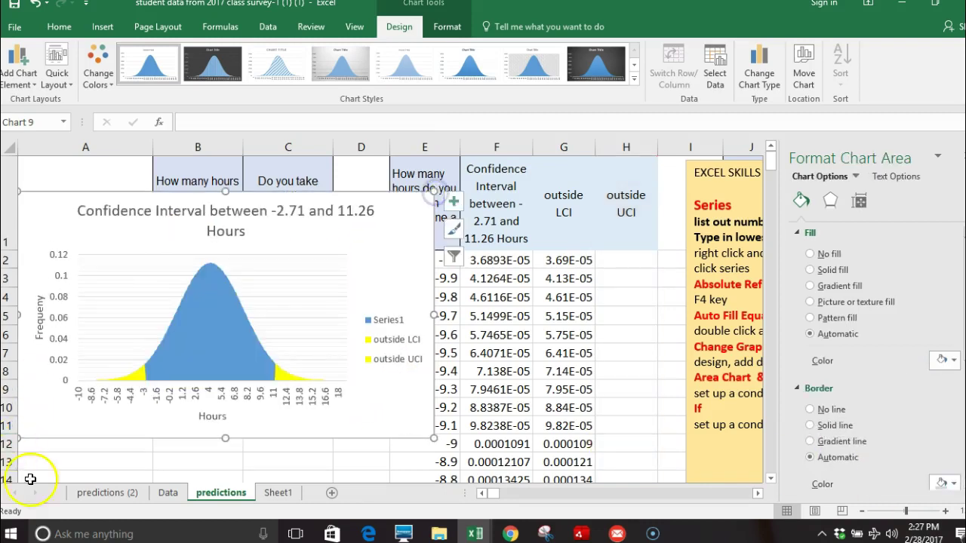
pyautogui.click(384, 367)
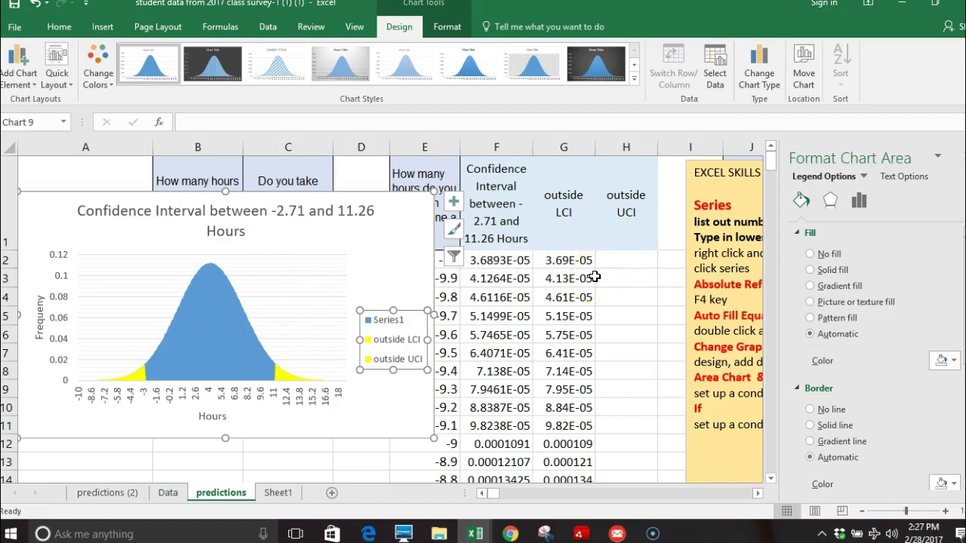
pyautogui.press('Delete')
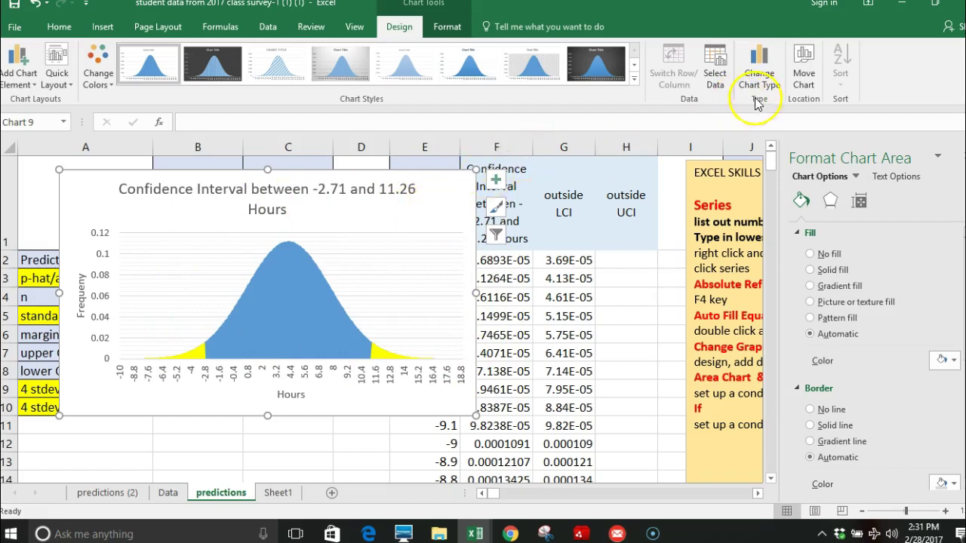
# - Move the chart onto a new sheet named 'hours on phone'
pyautogui.click(804, 66)
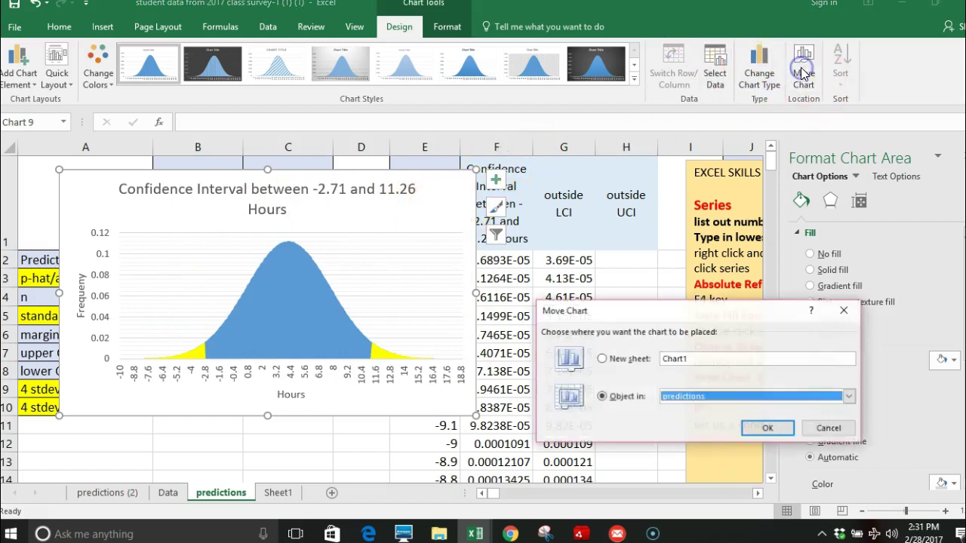
pyautogui.click(714, 358)
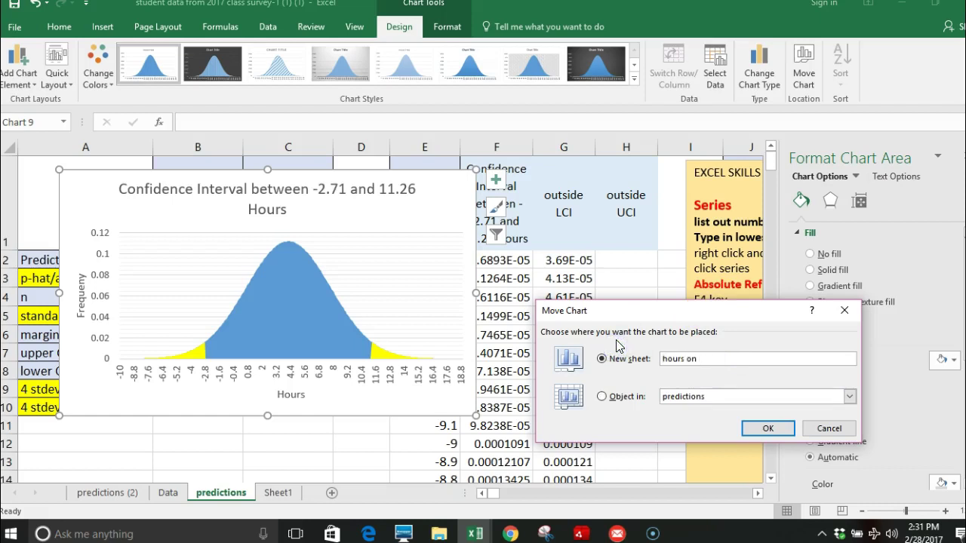
pyautogui.click(765, 428)
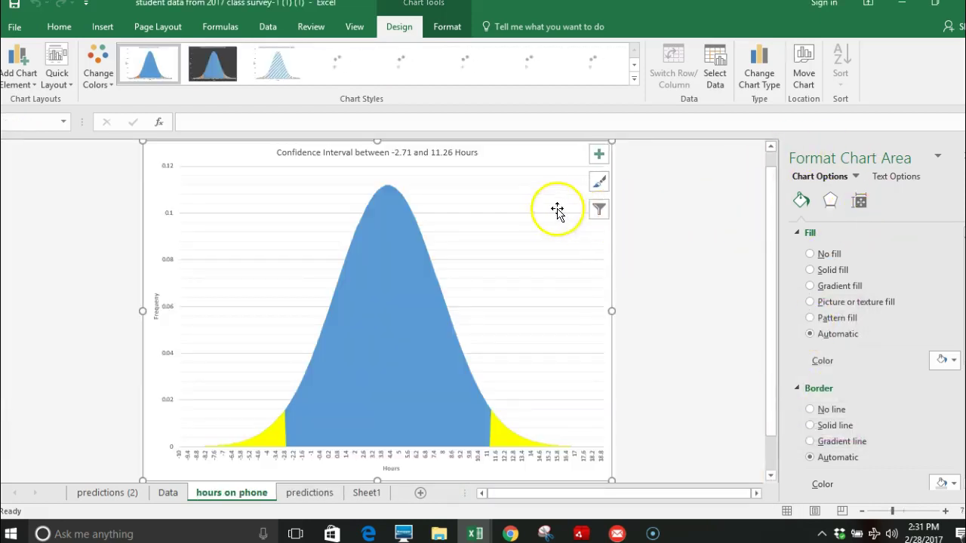
# - Copy the chart and switch to the Confidence Intervals Google Slides deck
pyautogui.rightClick(609, 264)
pyautogui.rightClick(551, 160)
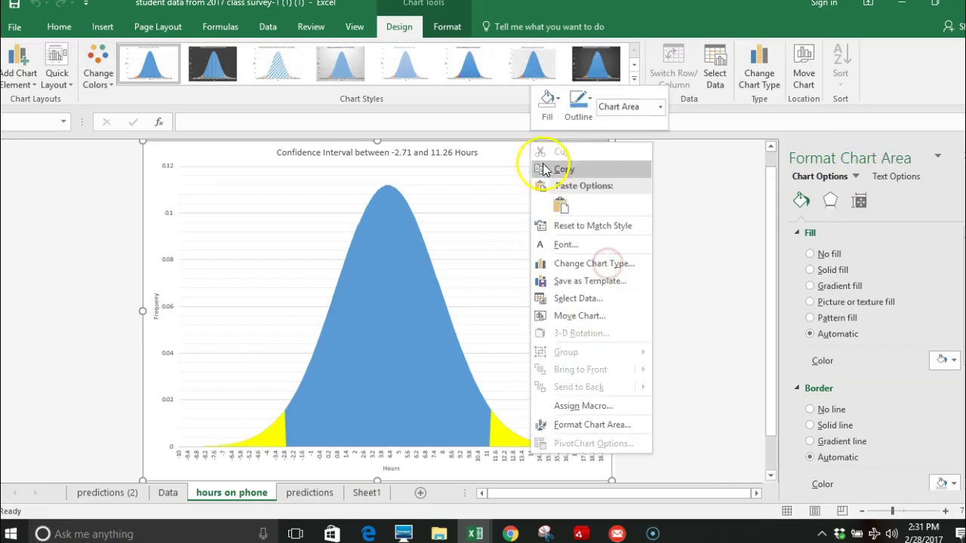
pyautogui.click(551, 171)
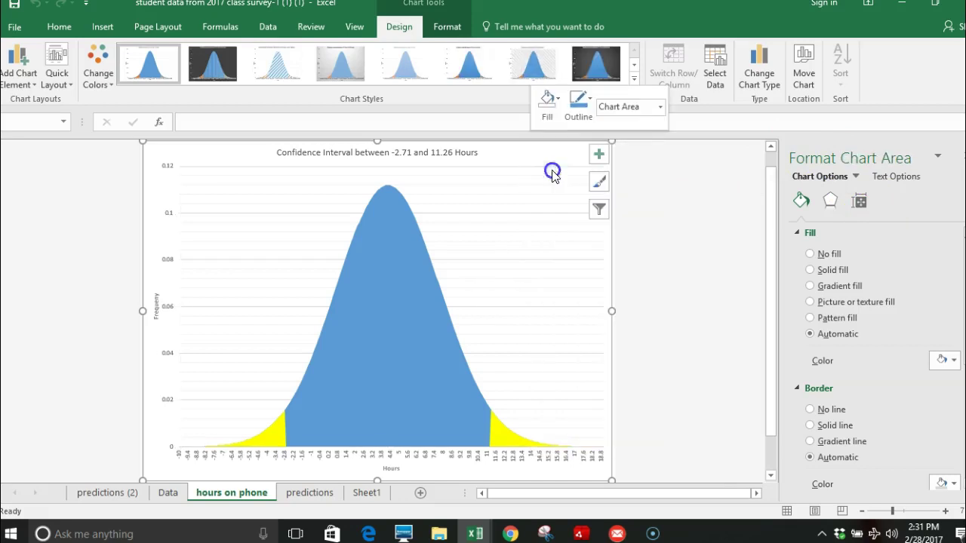
pyautogui.click(511, 534)
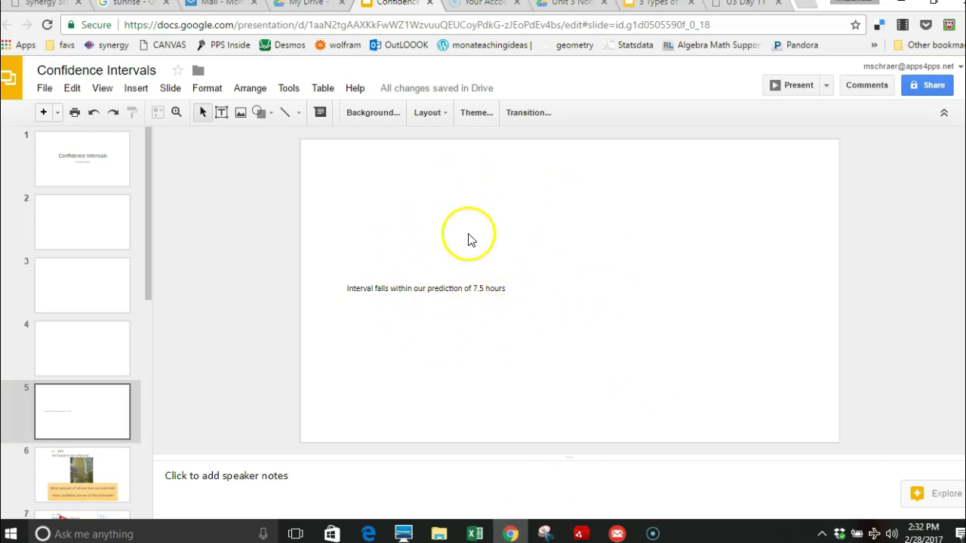
# - Paste the bell-curve chart onto slide 5 and move the '7.5 hours' caption below it
pyautogui.rightClick(478, 197)
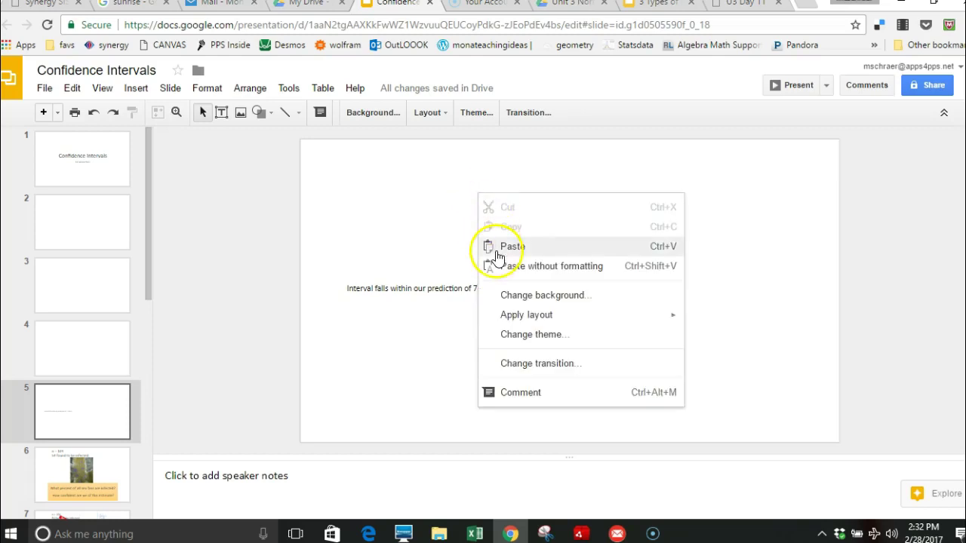
pyautogui.click(625, 247)
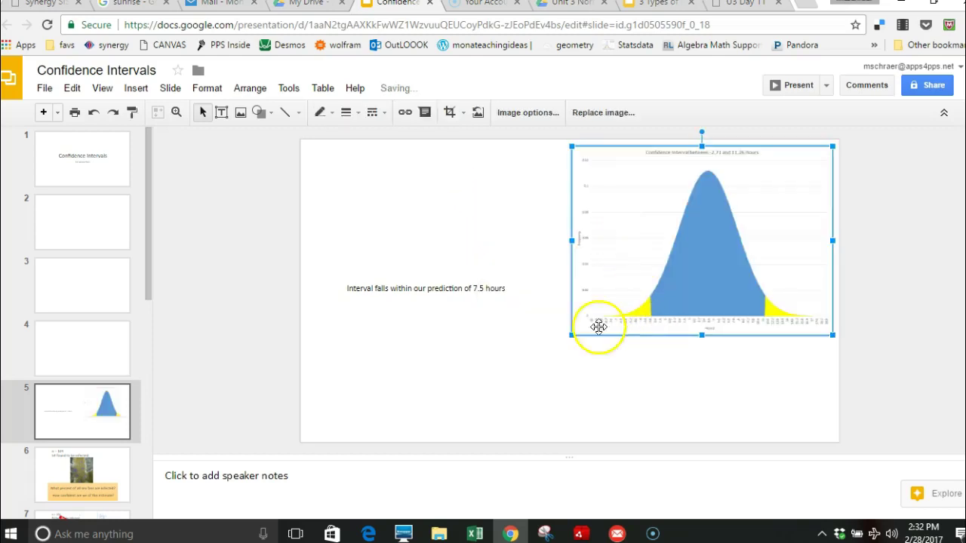
pyautogui.click(454, 289)
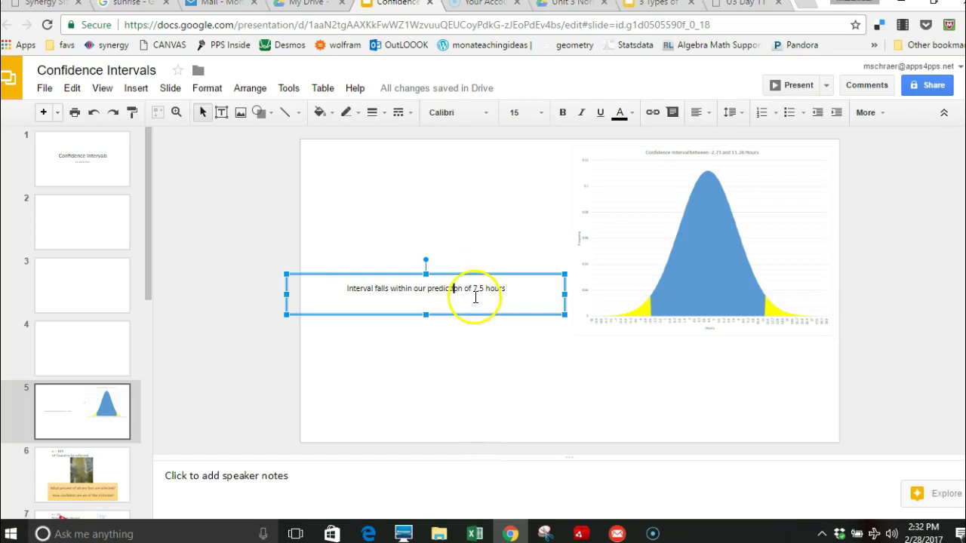
pyautogui.moveTo(476, 314); pyautogui.dragTo(768, 380)
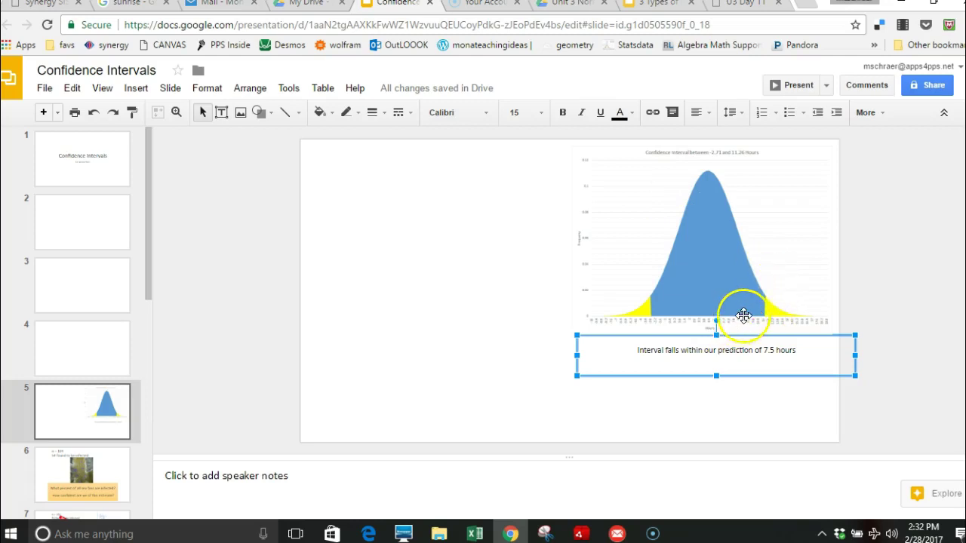
# - Shrink the pasted chart slightly and move the '7.5 hours' caption up right beneath it
pyautogui.click(746, 309)
pyautogui.moveTo(830, 333); pyautogui.dragTo(802, 244)
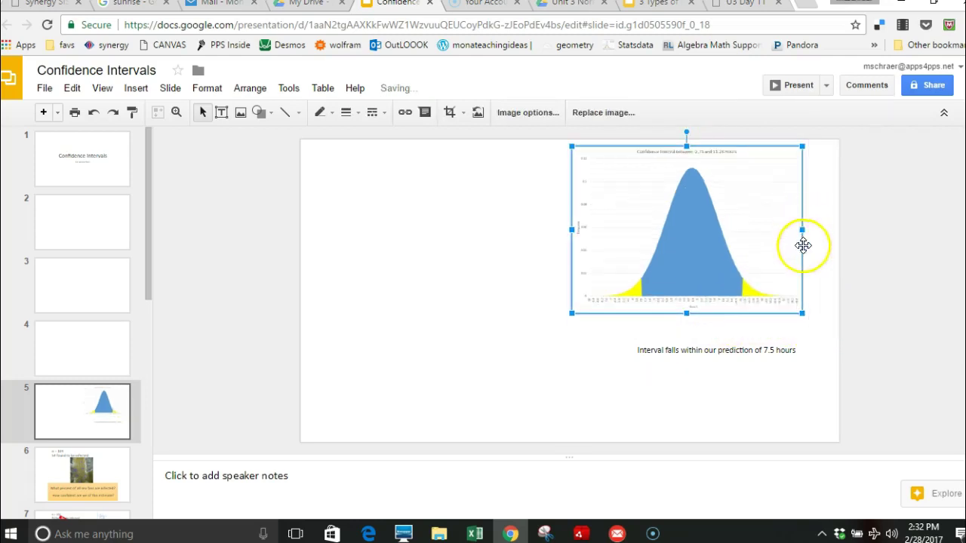
pyautogui.click(718, 366)
pyautogui.moveTo(730, 375); pyautogui.dragTo(707, 344)
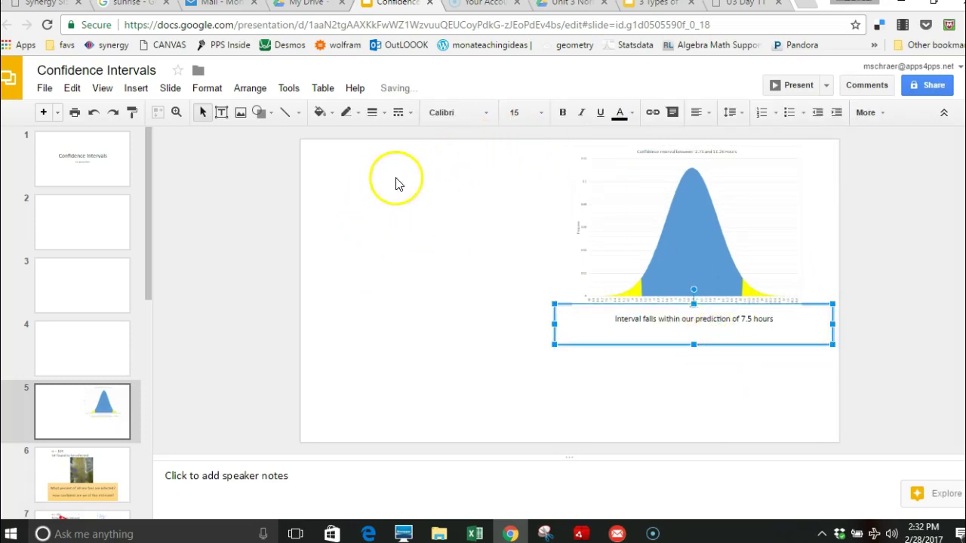